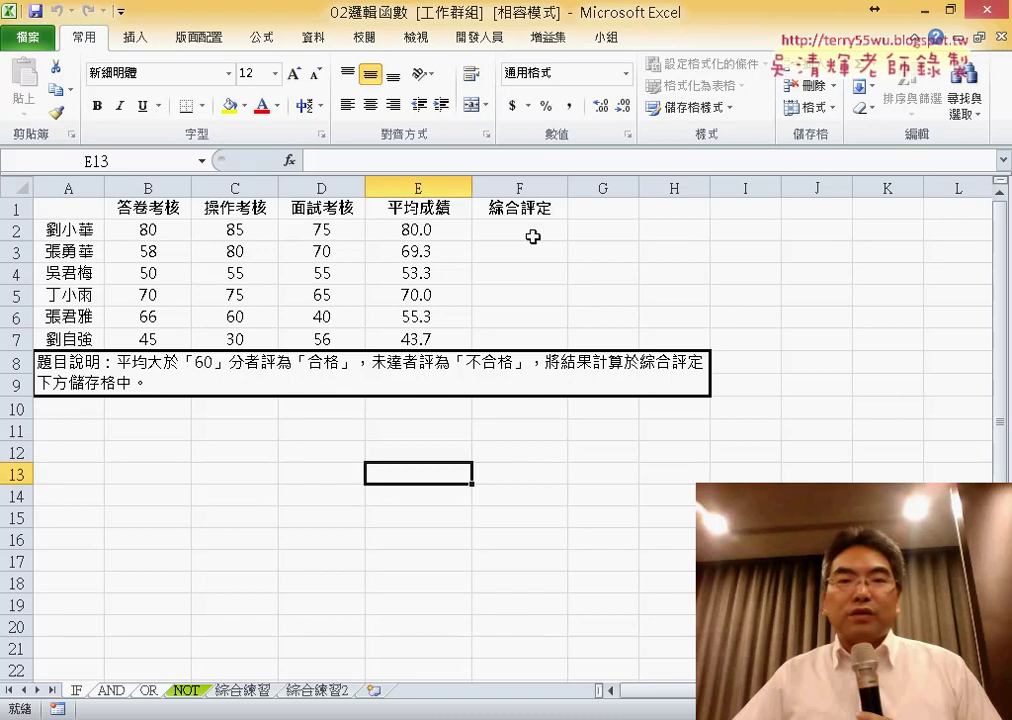
In cell F2, start an IF function from the 邏輯 (Logical) category.
left_click(548, 232)
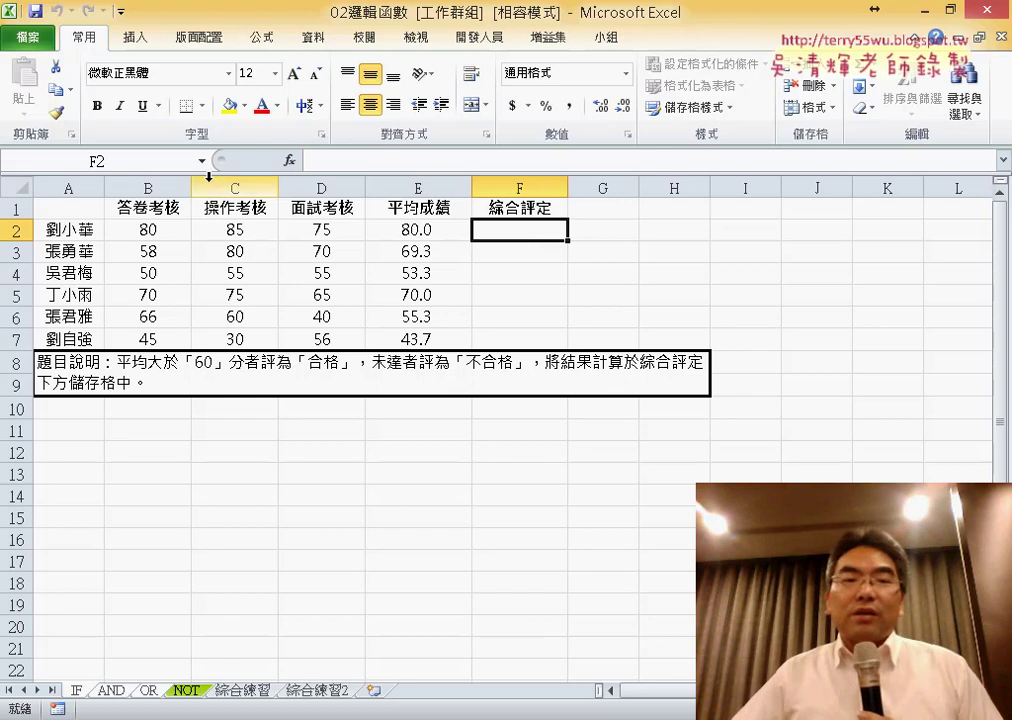
left_click(289, 160)
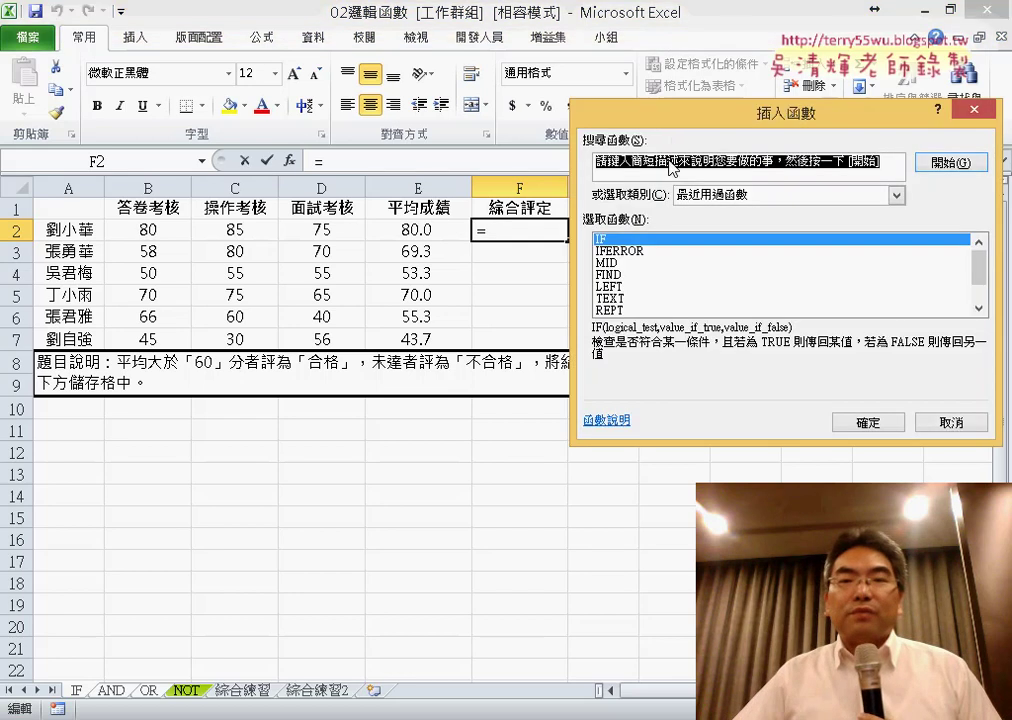
left_click_drag(665, 120, 314, 167)
left_click(384, 244)
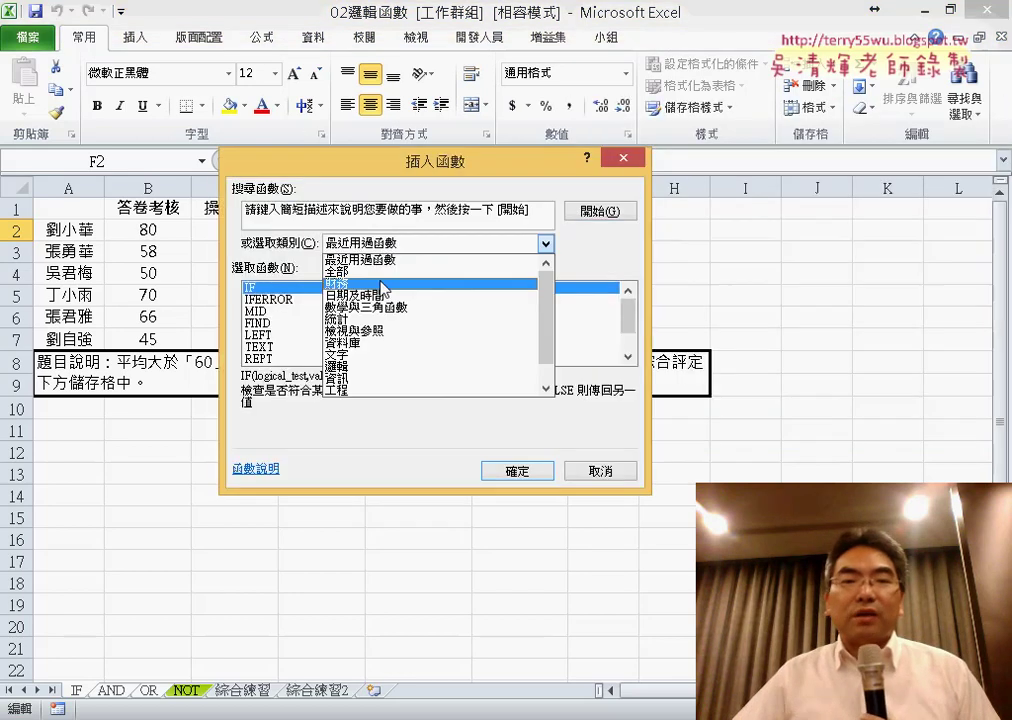
left_click(387, 367)
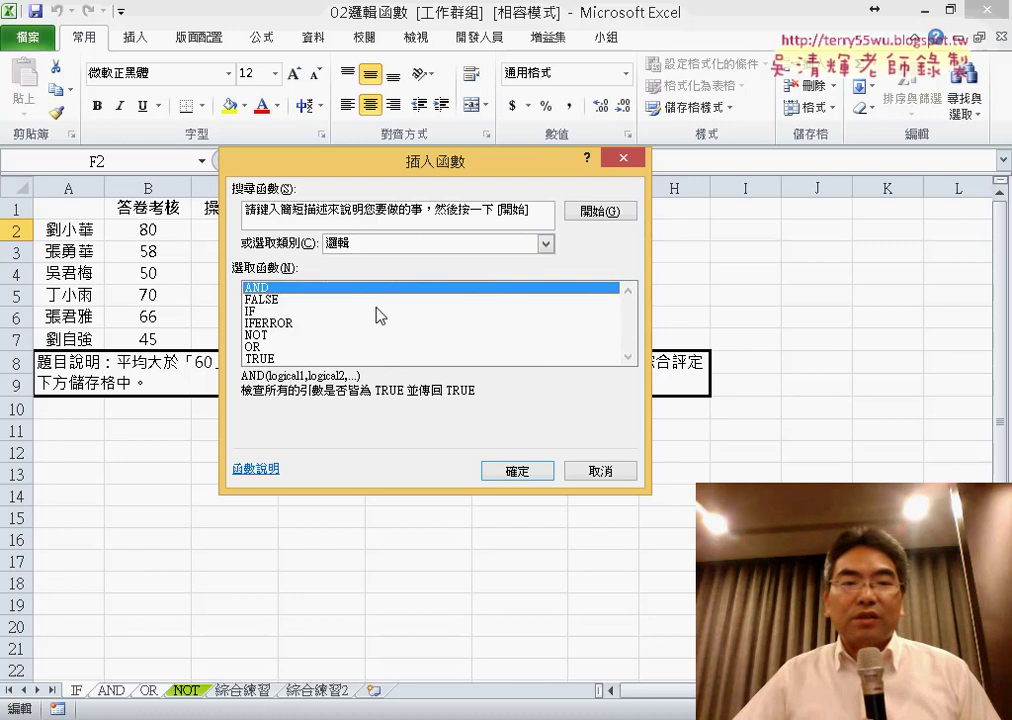
double_click(262, 311)
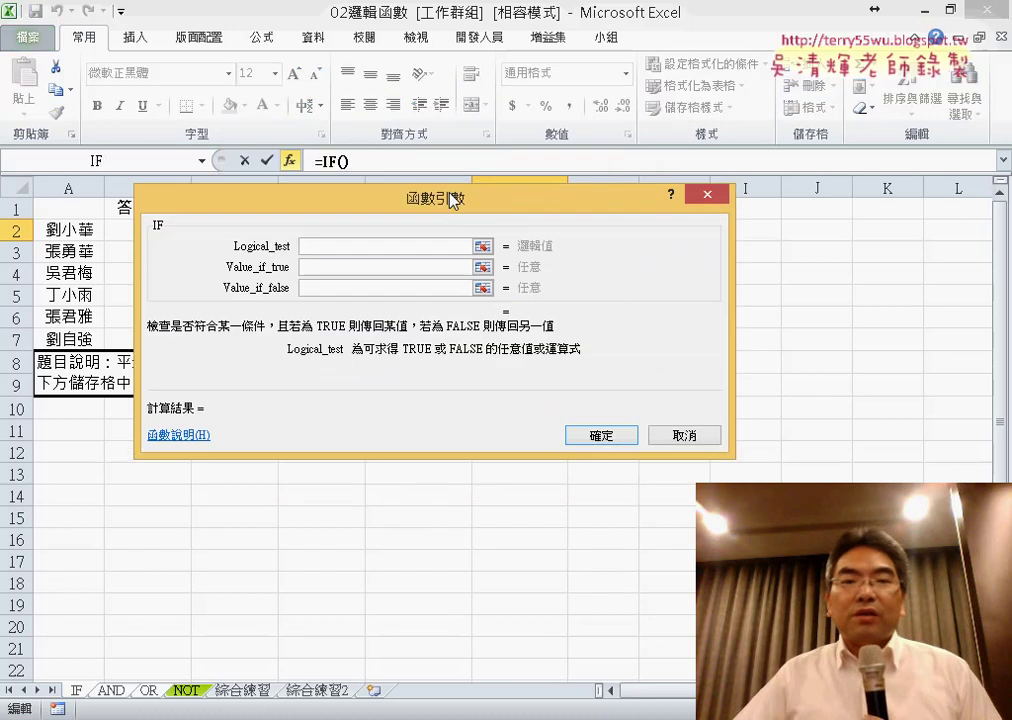
Set IF's logical test to E2>=80 and its true value to "A".
left_click_drag(452, 201, 466, 352)
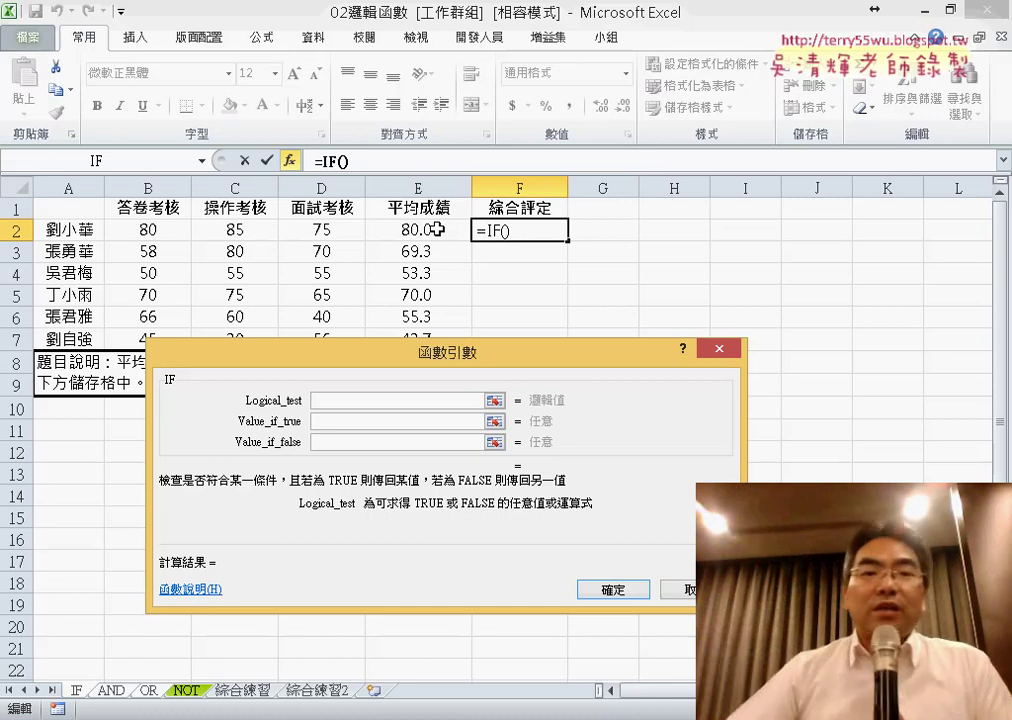
left_click(424, 229)
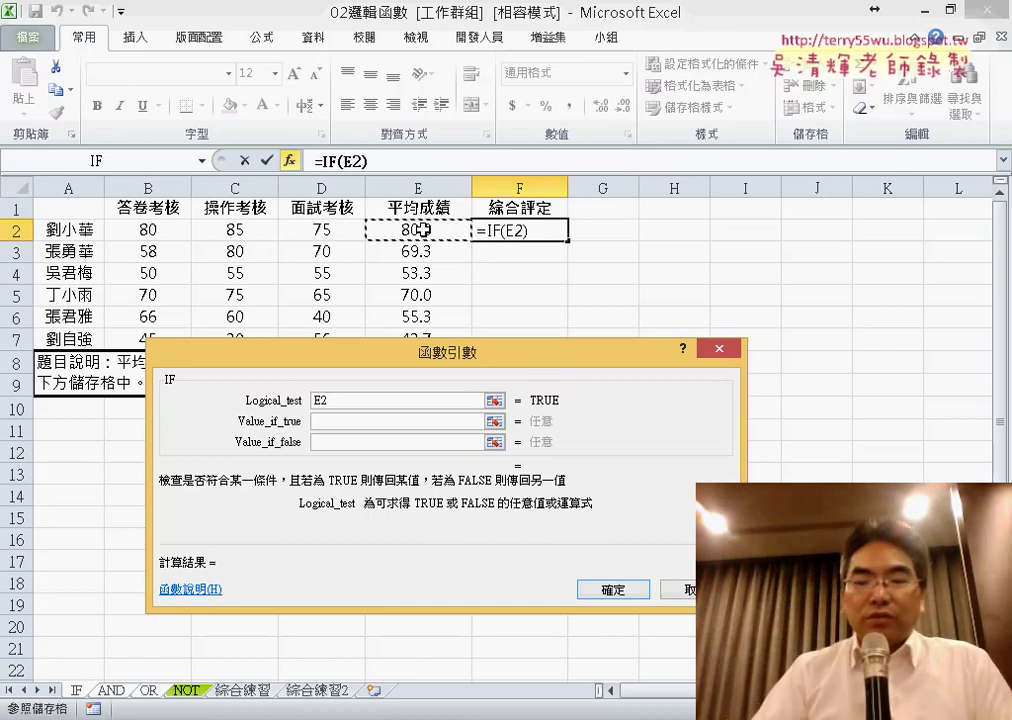
type(">")
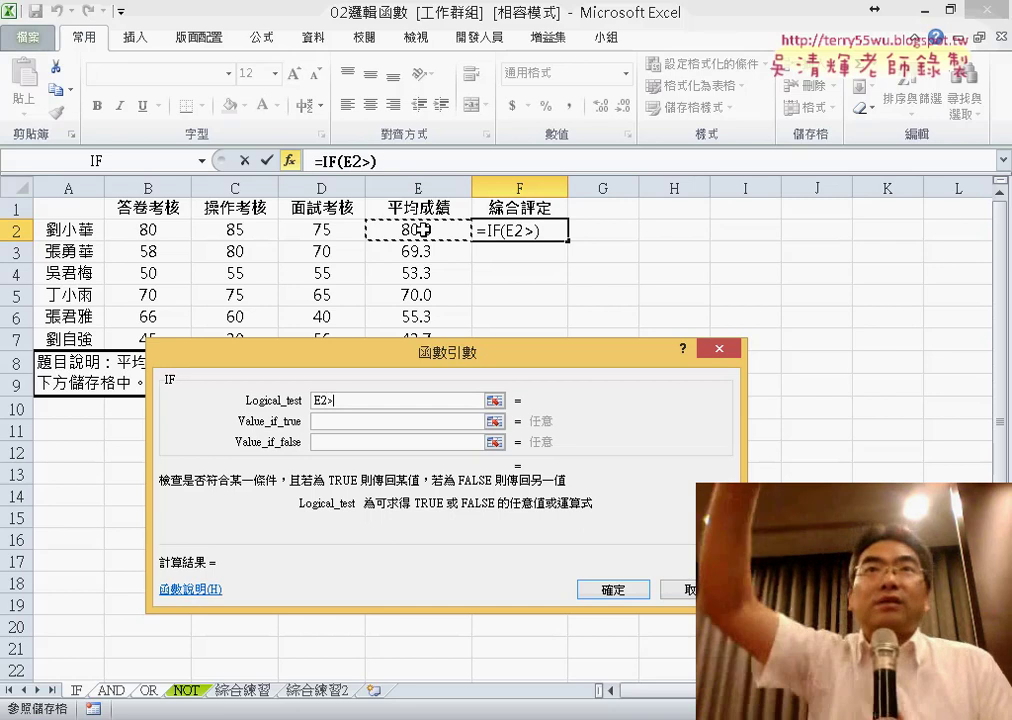
type("ㄦ")
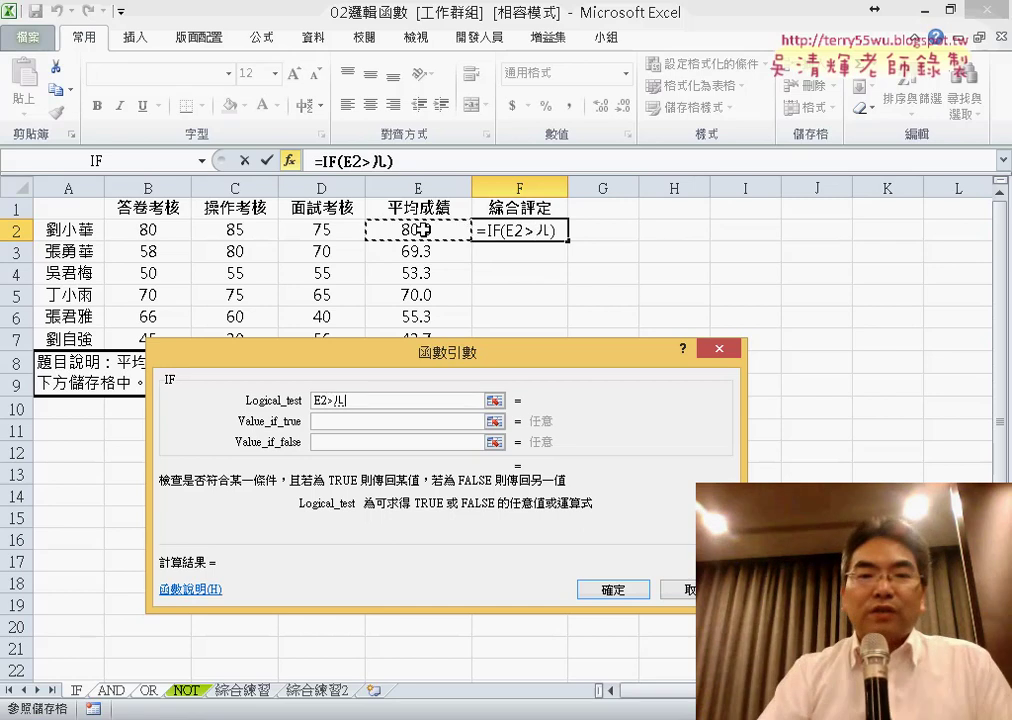
key("BackSpace")
type("=8")
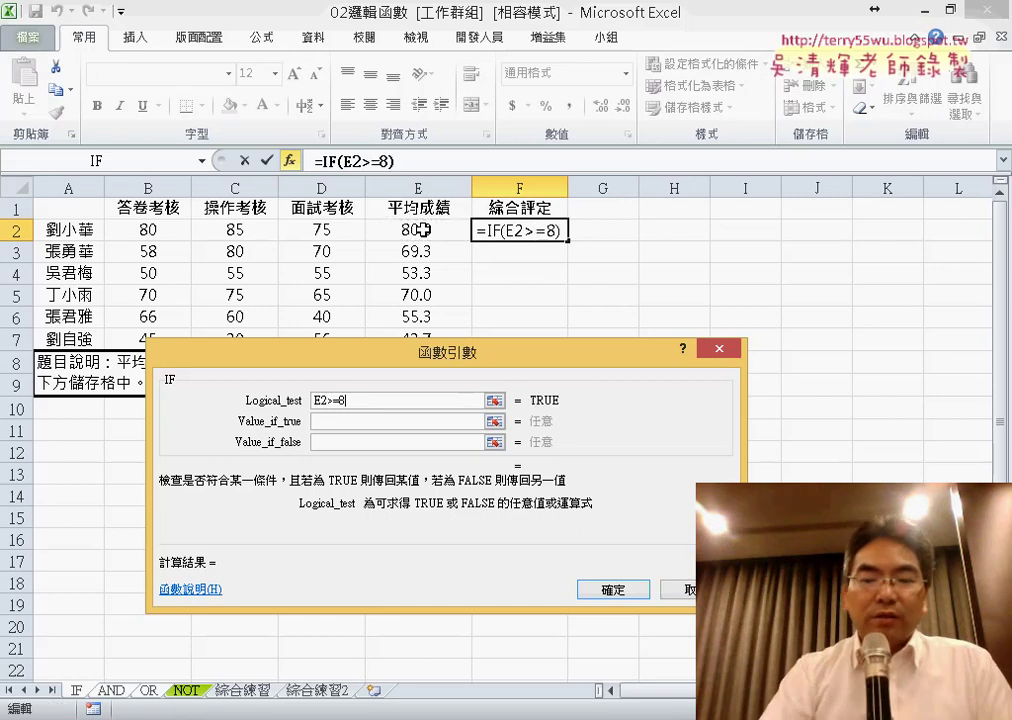
type("0")
key("Tab")
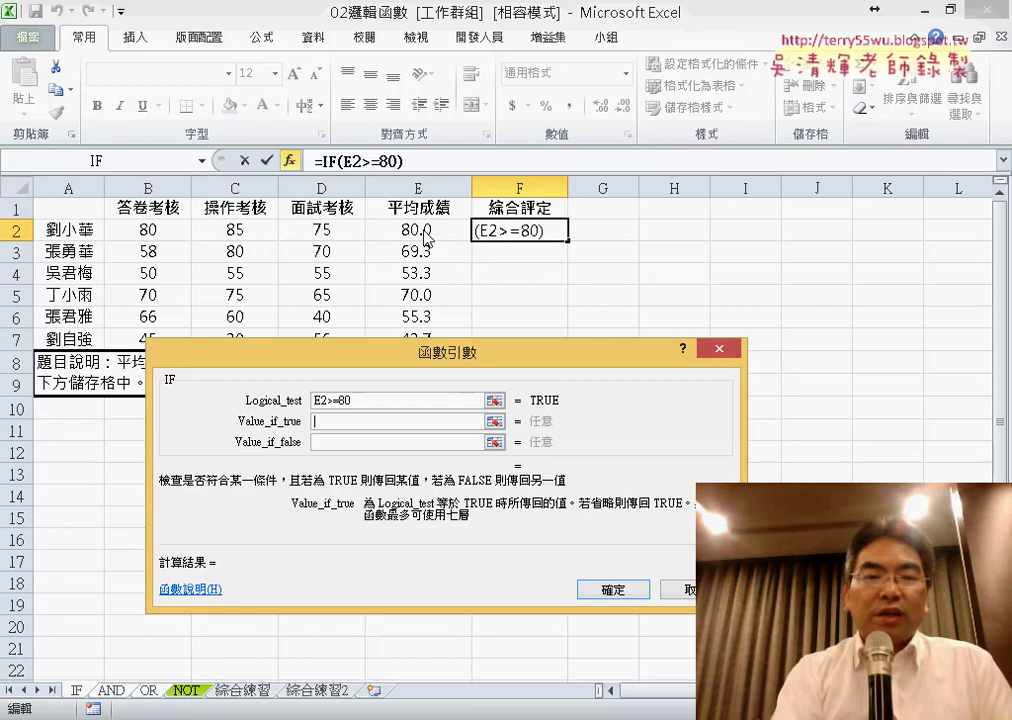
type("A")
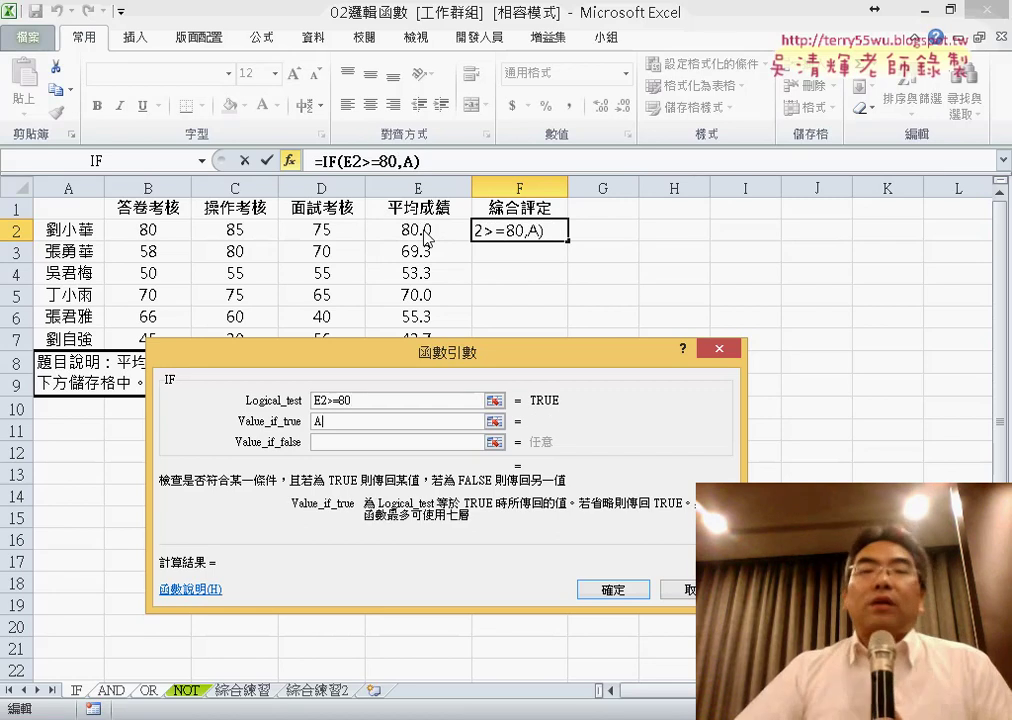
double_click(336, 419)
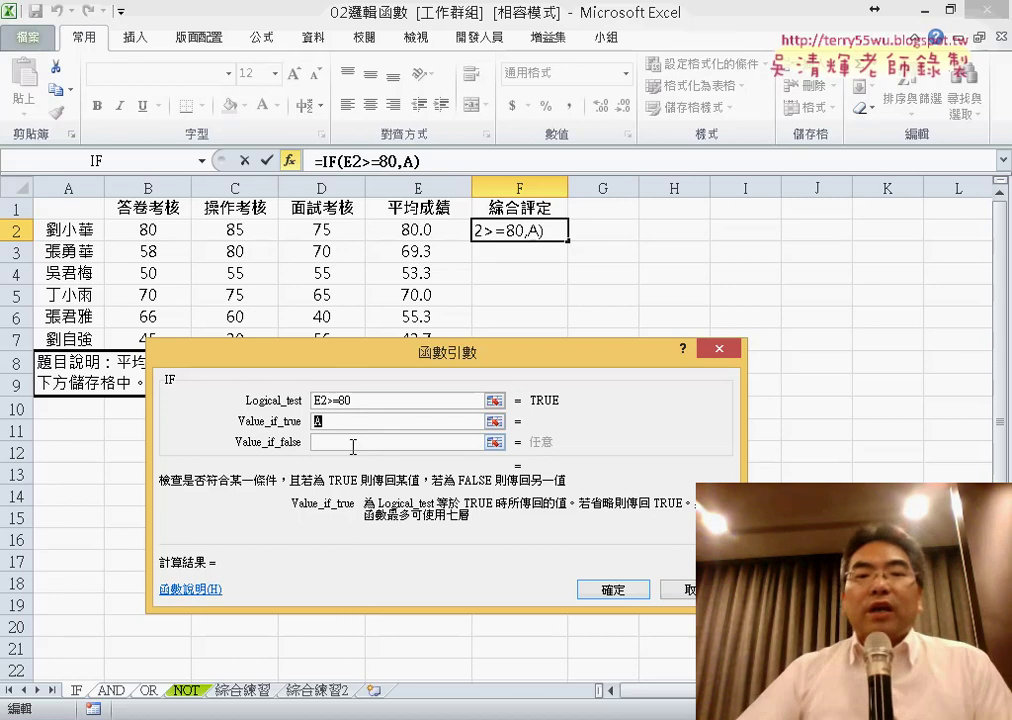
left_click(359, 442)
left_click_drag(359, 421, 311, 421)
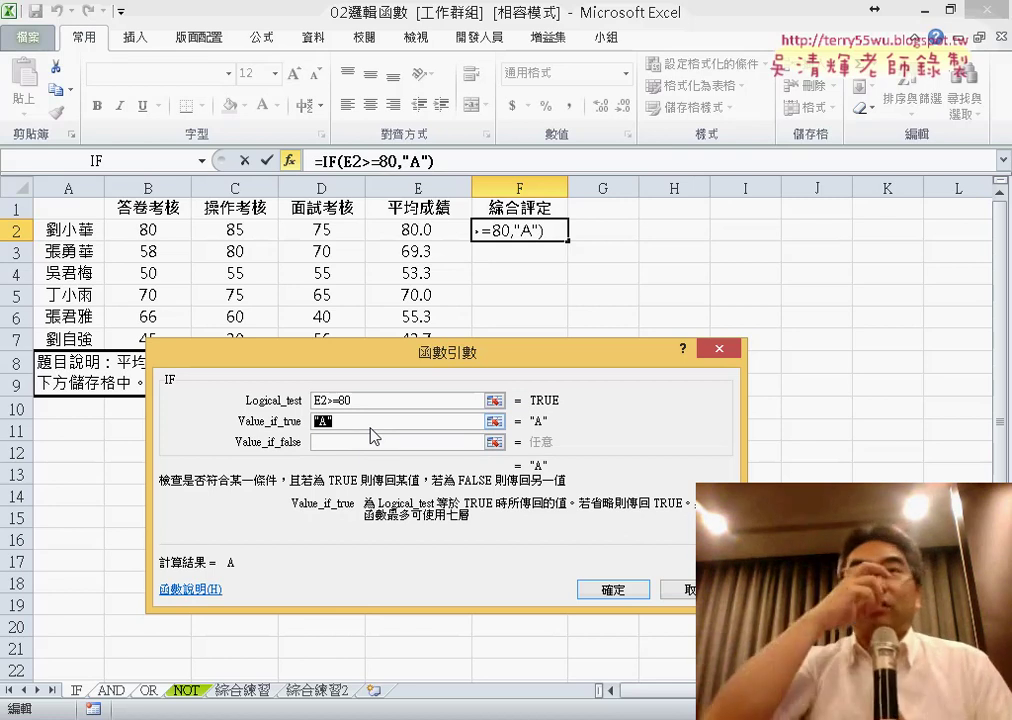
left_click(341, 442)
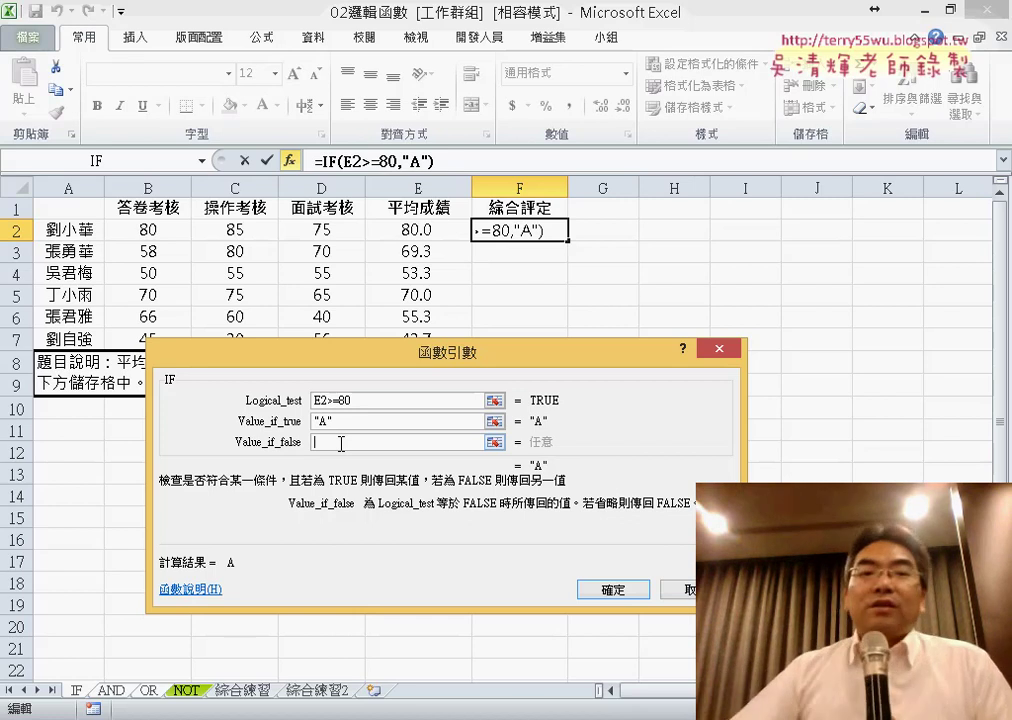
mouse_move(364, 363)
left_mouse_down()
mouse_move(394, 194)
mouse_move(315, 210)
left_mouse_up()
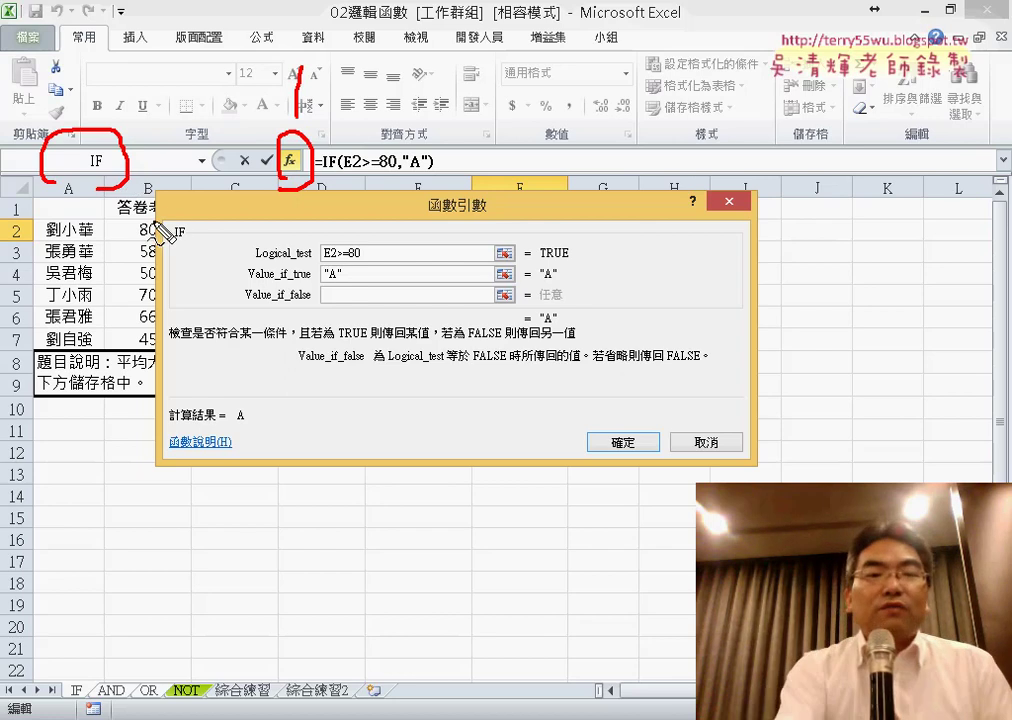
key("Escape")
left_click(344, 297)
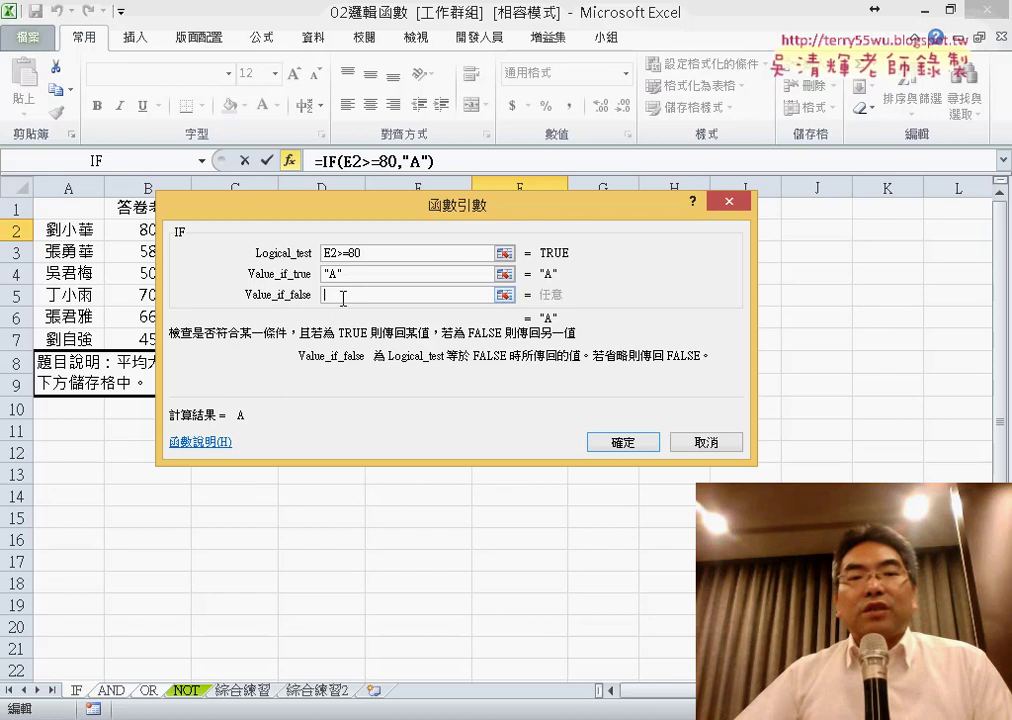
Nest a second IF as the false value, testing E2>=70 and returning "B".
left_click(203, 161)
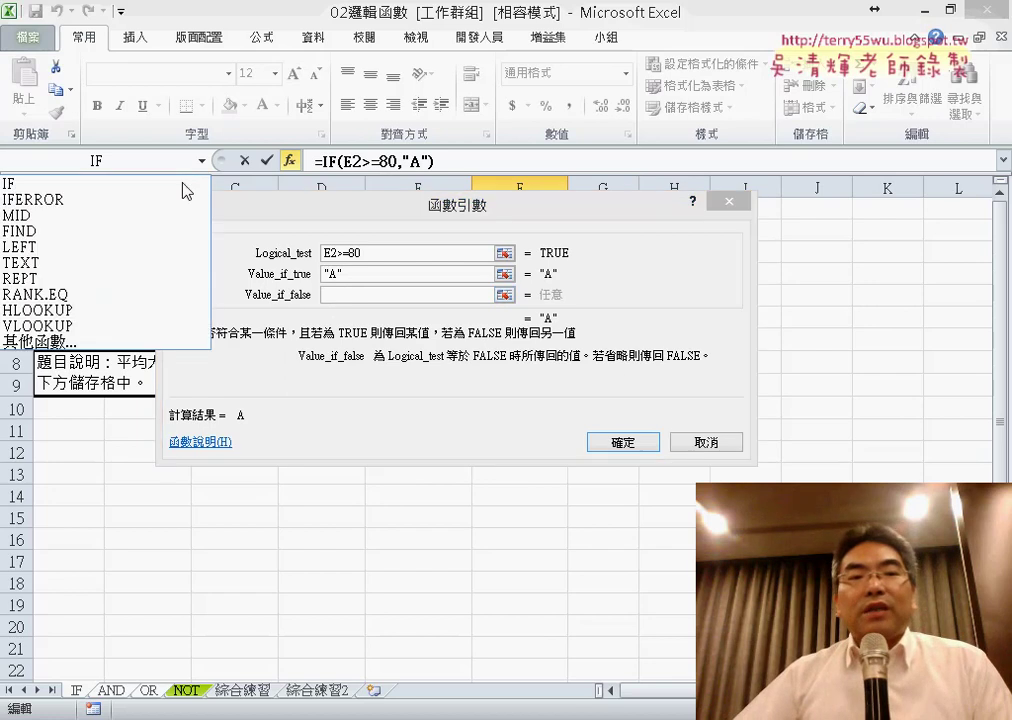
left_click(183, 184)
left_click_drag(345, 218, 349, 308)
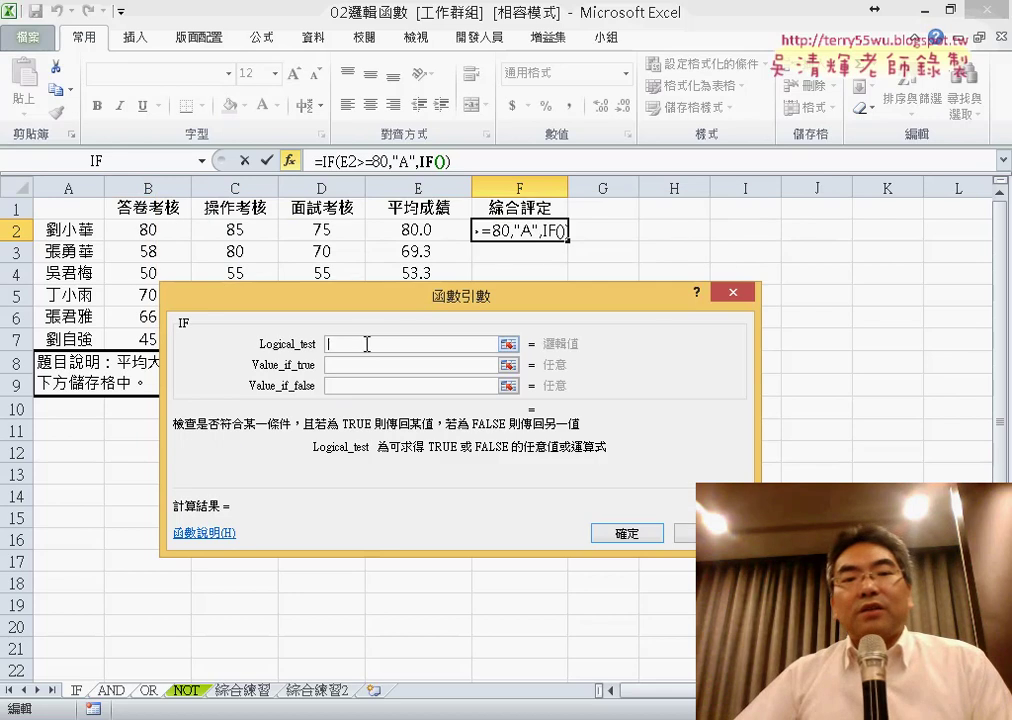
left_click(430, 233)
type(">=")
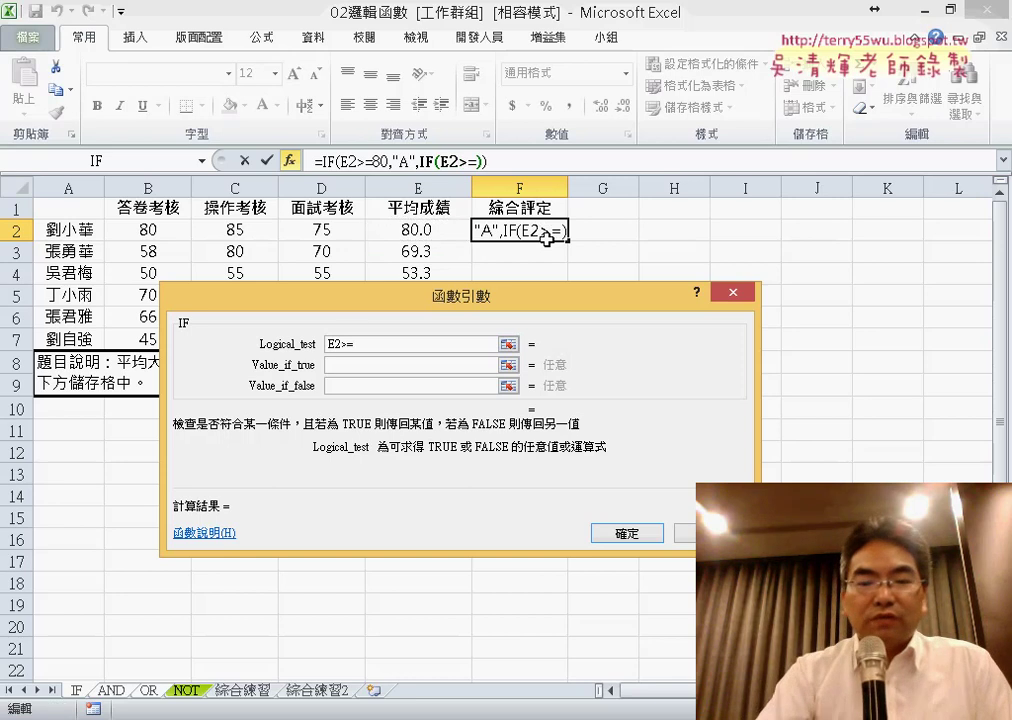
type("70")
key("Tab")
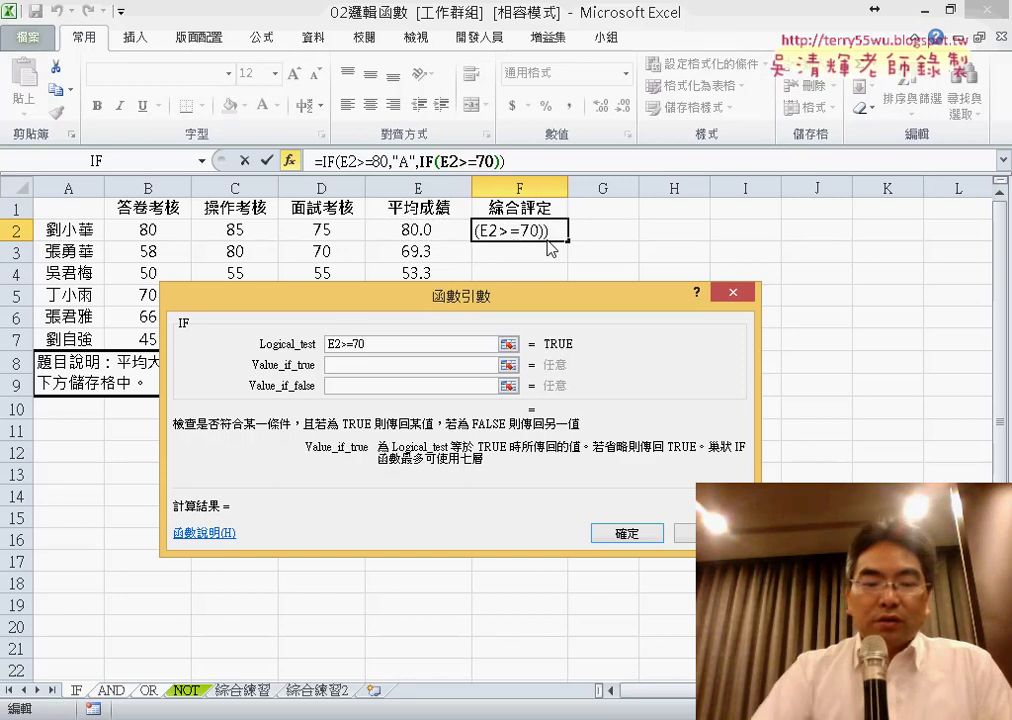
type("B")
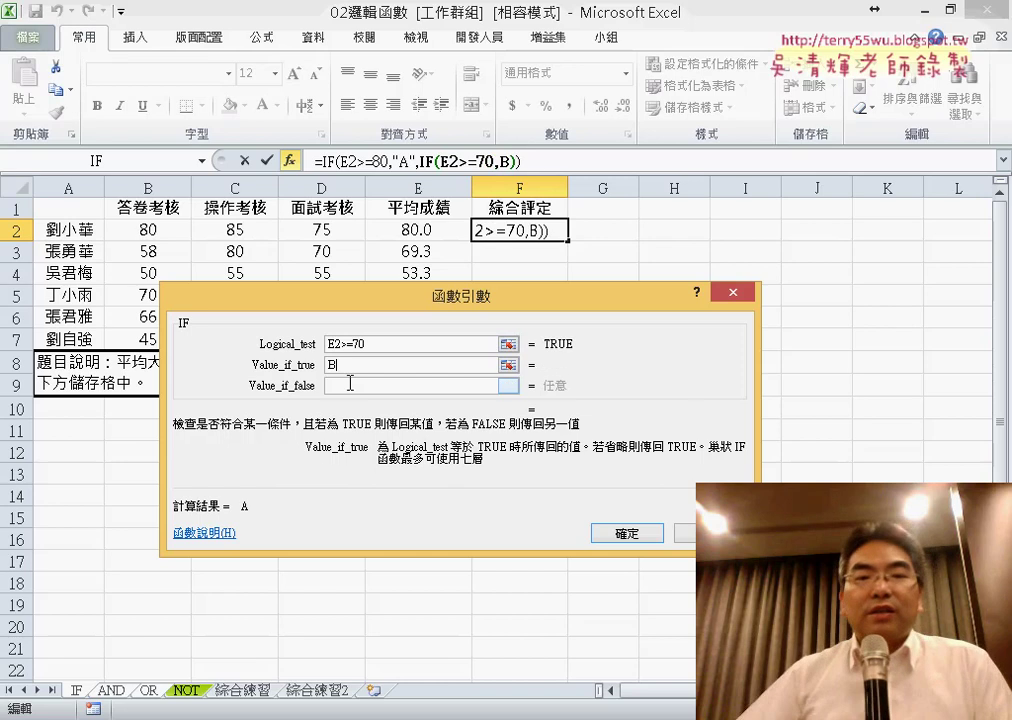
left_click(350, 383)
Nest a third IF testing E2>=60 with results "C" and "D", and confirm the formula.
left_click(203, 161)
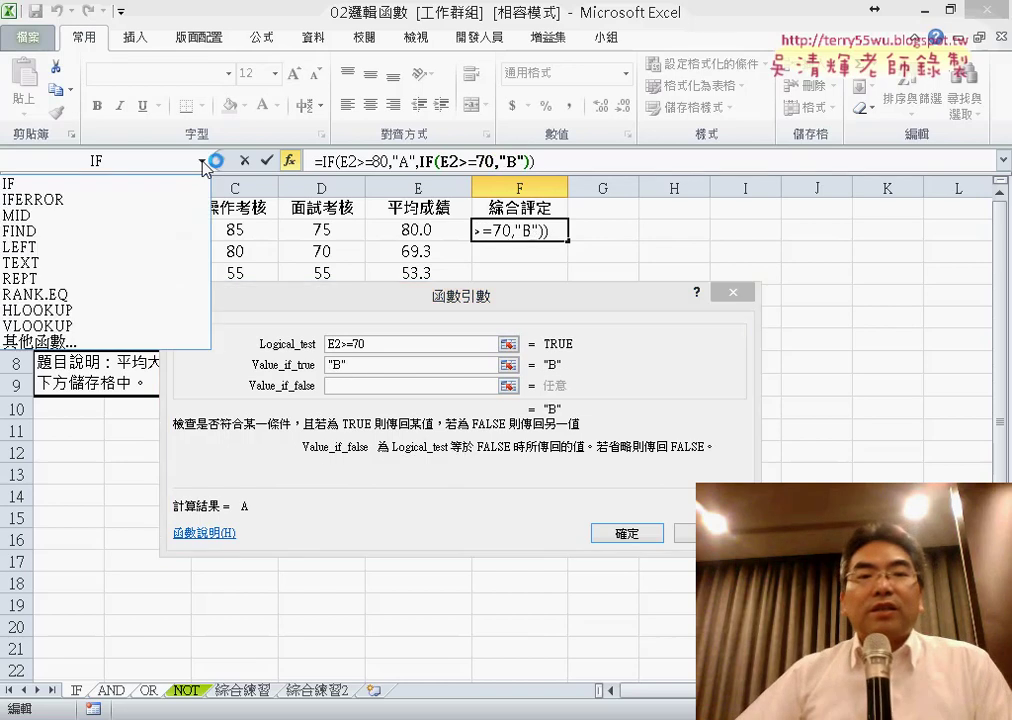
left_click(77, 188)
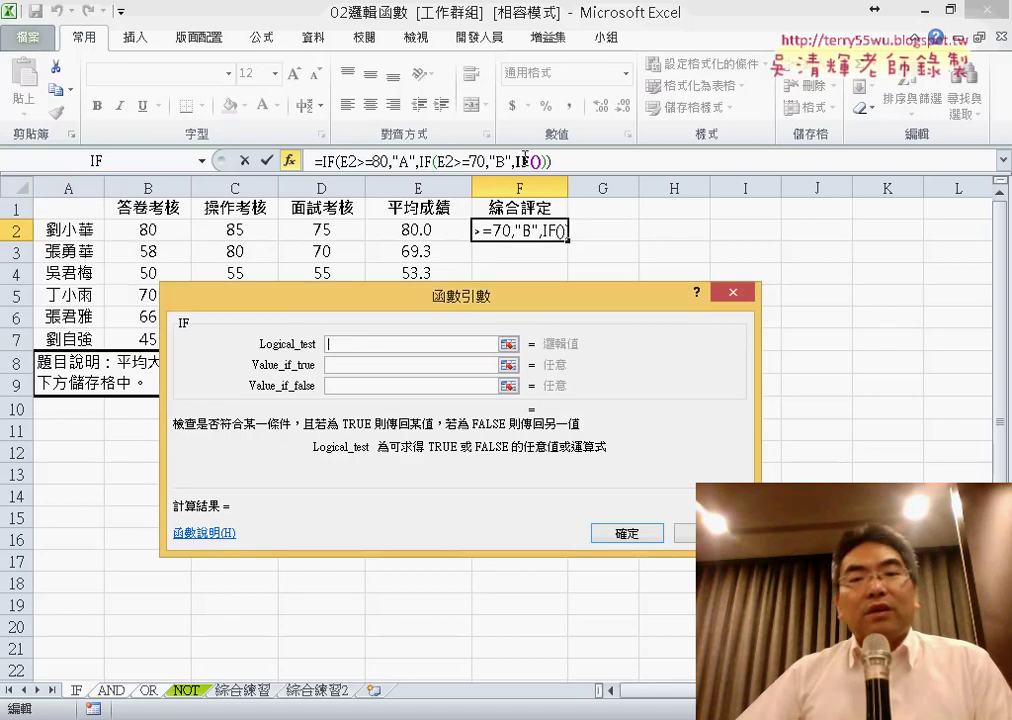
left_click(428, 231)
type(">=")
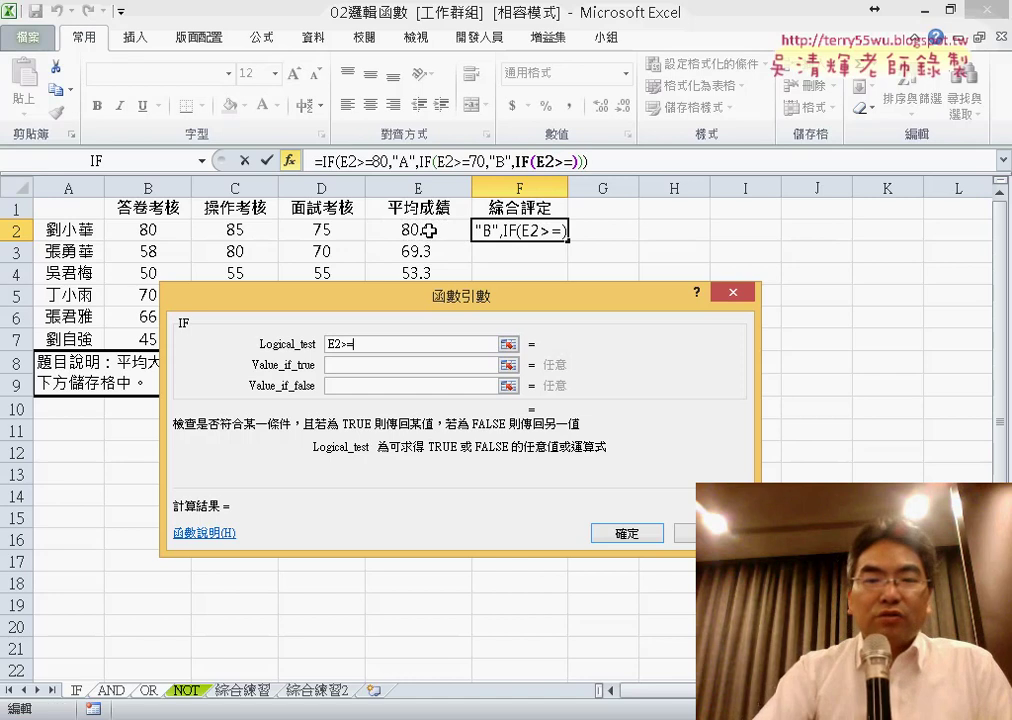
type("60")
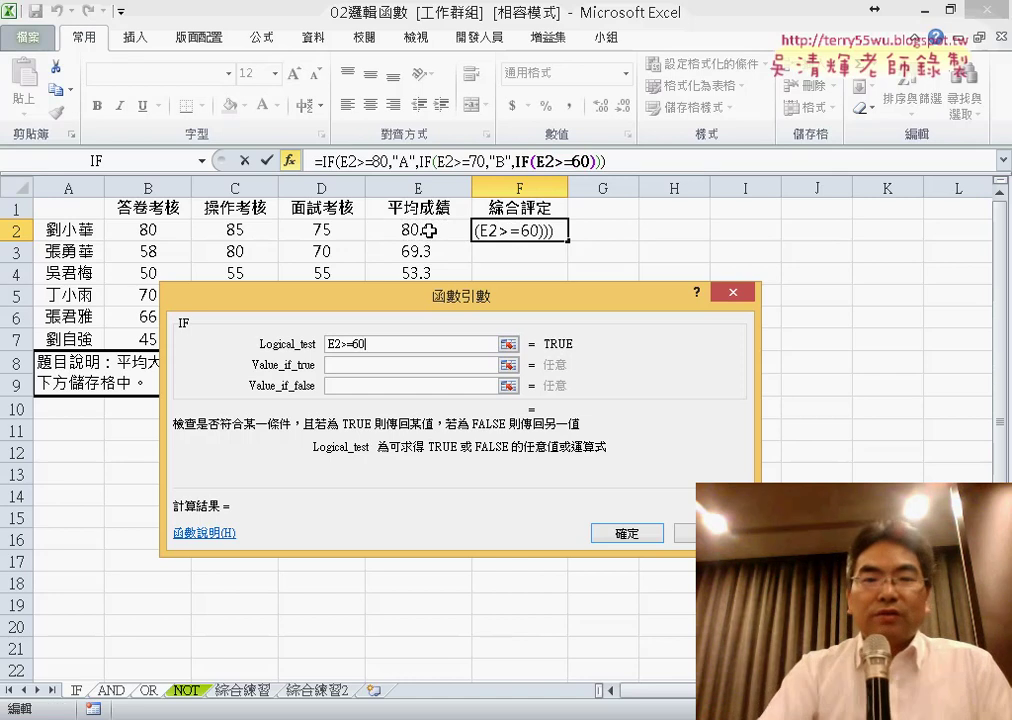
key("Tab")
type("C")
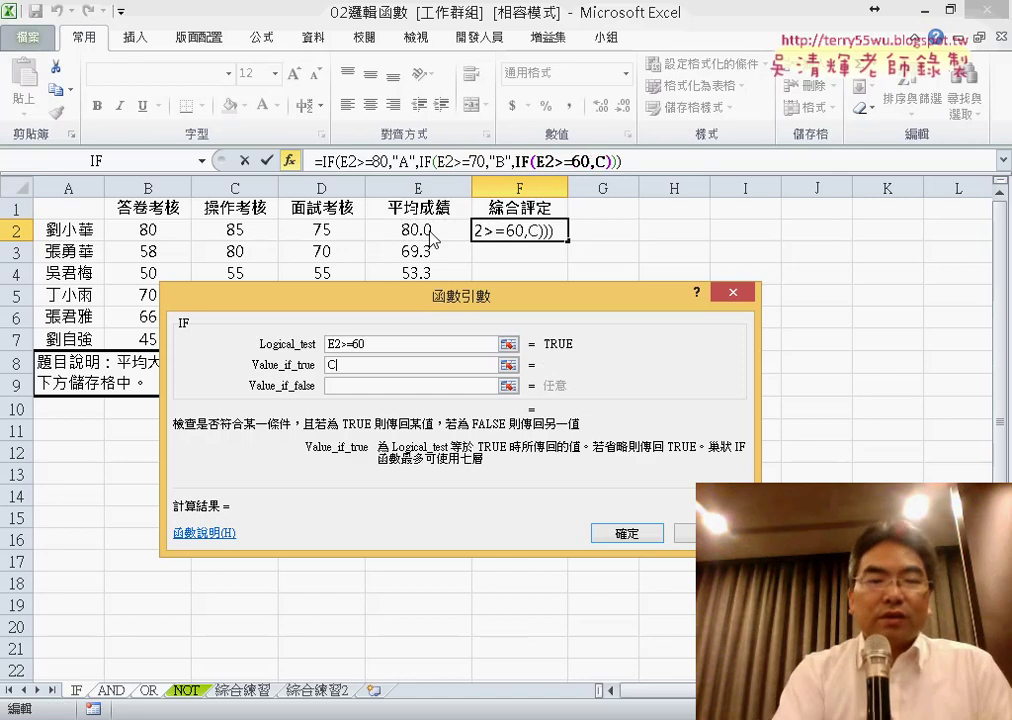
key("Tab")
type("D")
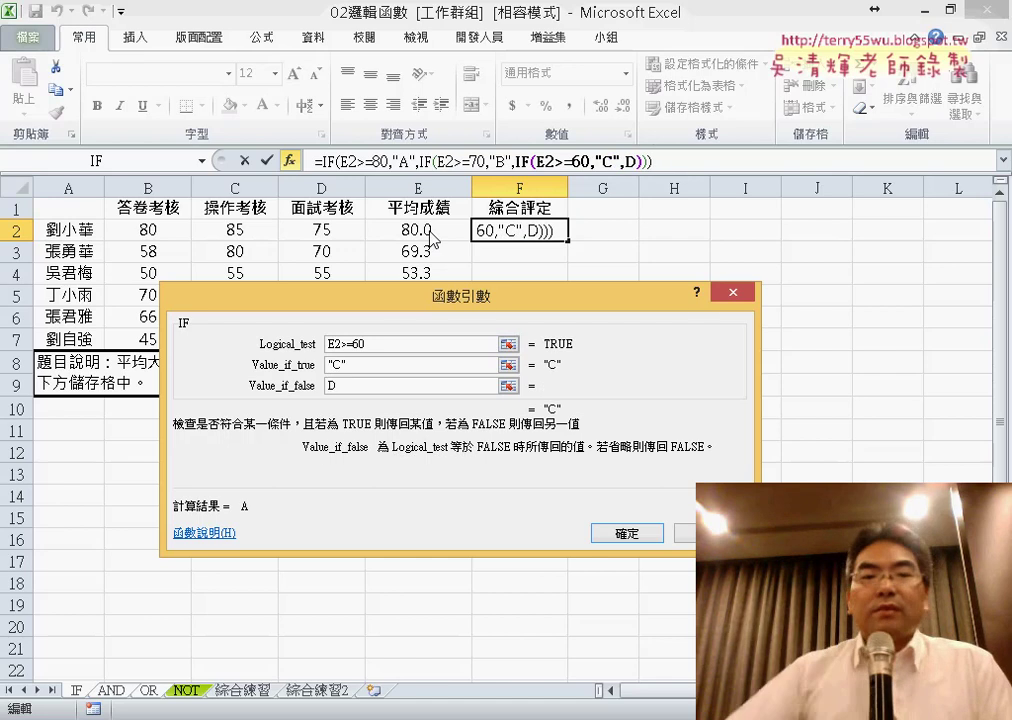
left_click_drag(415, 330, 415, 233)
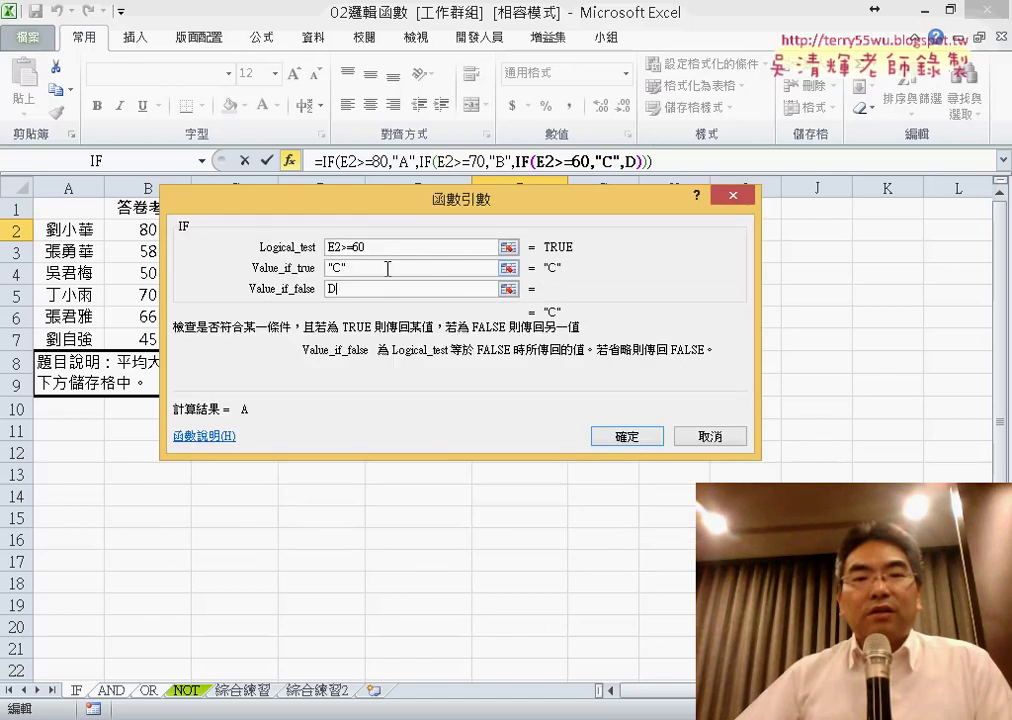
left_click(387, 268)
left_click(646, 436)
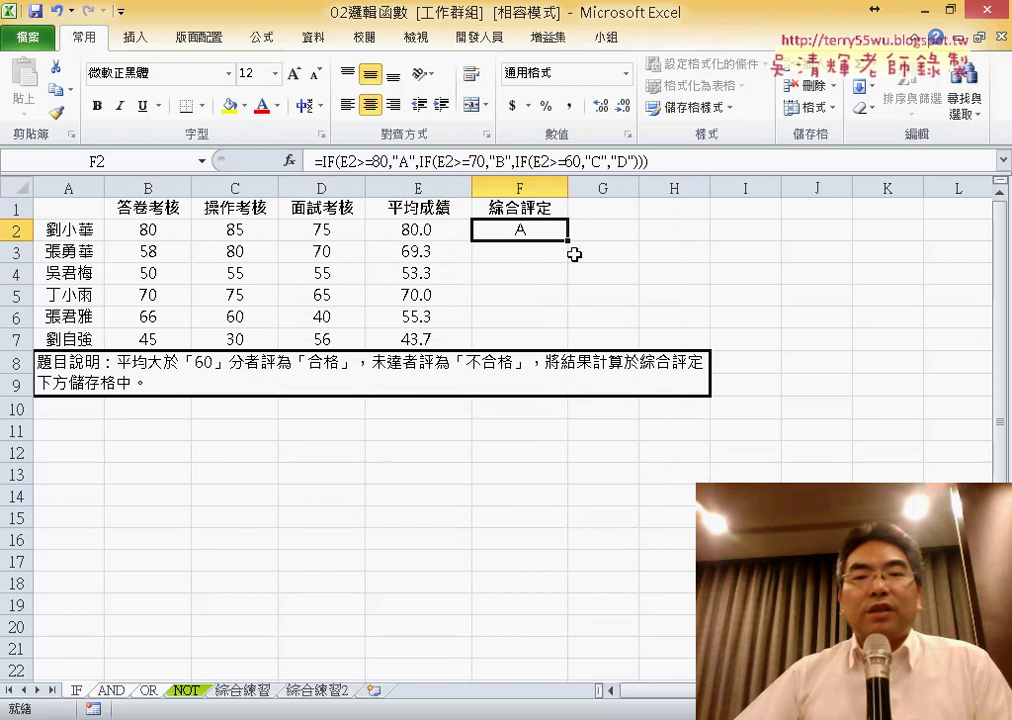
Fill F2's grade formula down to F7 and check rows 4, 6 and 7 against their averages.
left_click_drag(568, 240, 568, 340)
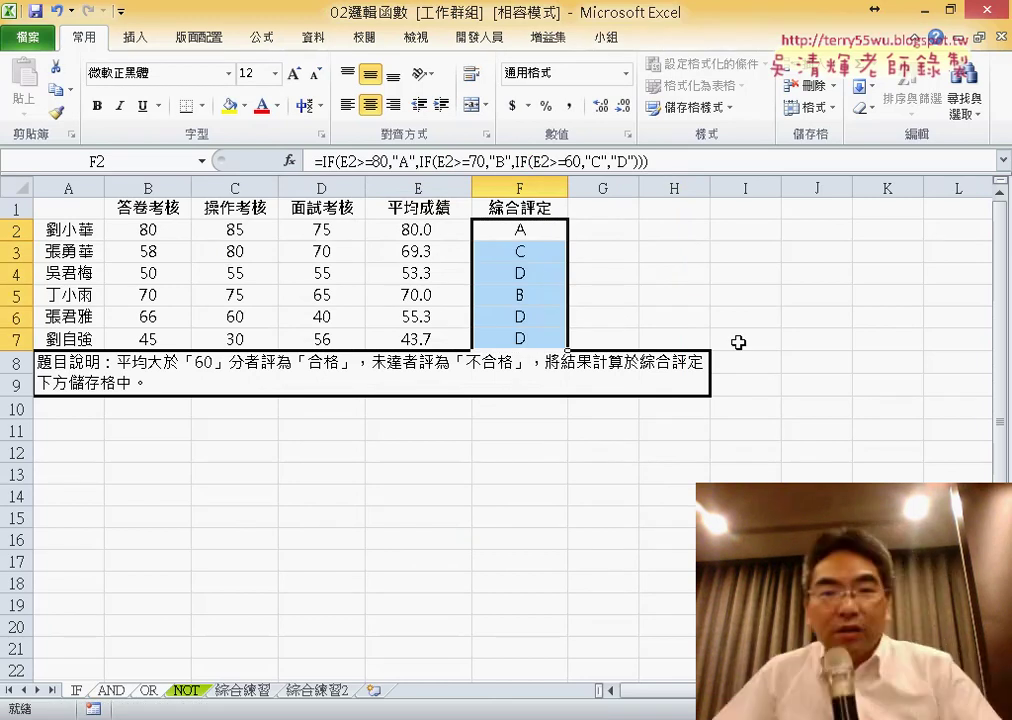
left_click_drag(526, 271, 425, 269)
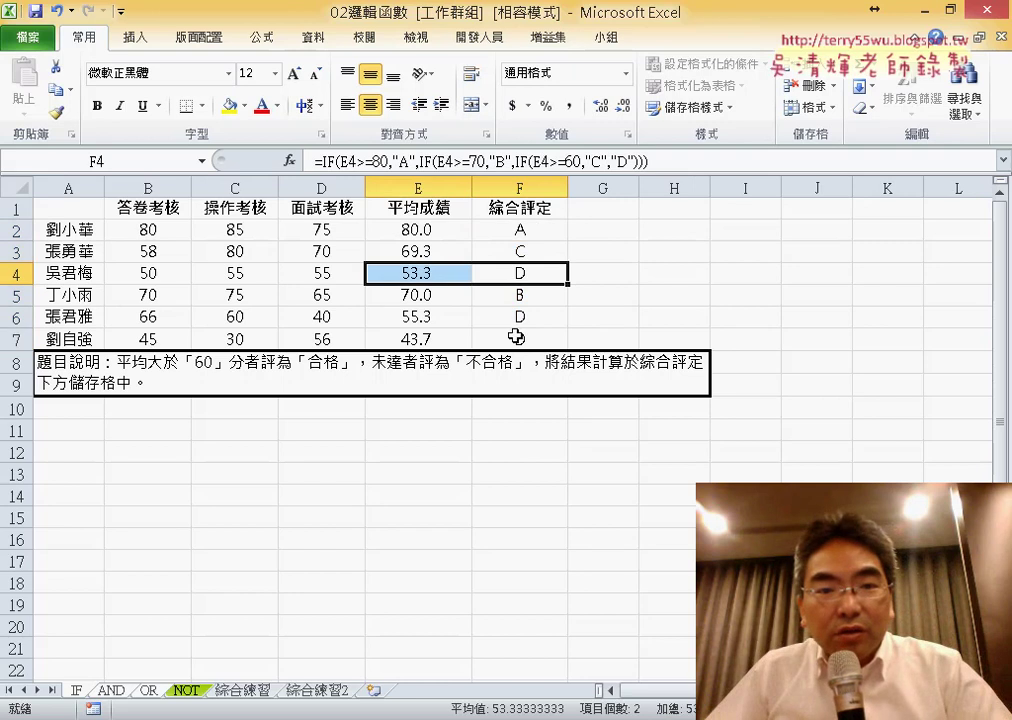
left_click_drag(516, 337, 407, 320)
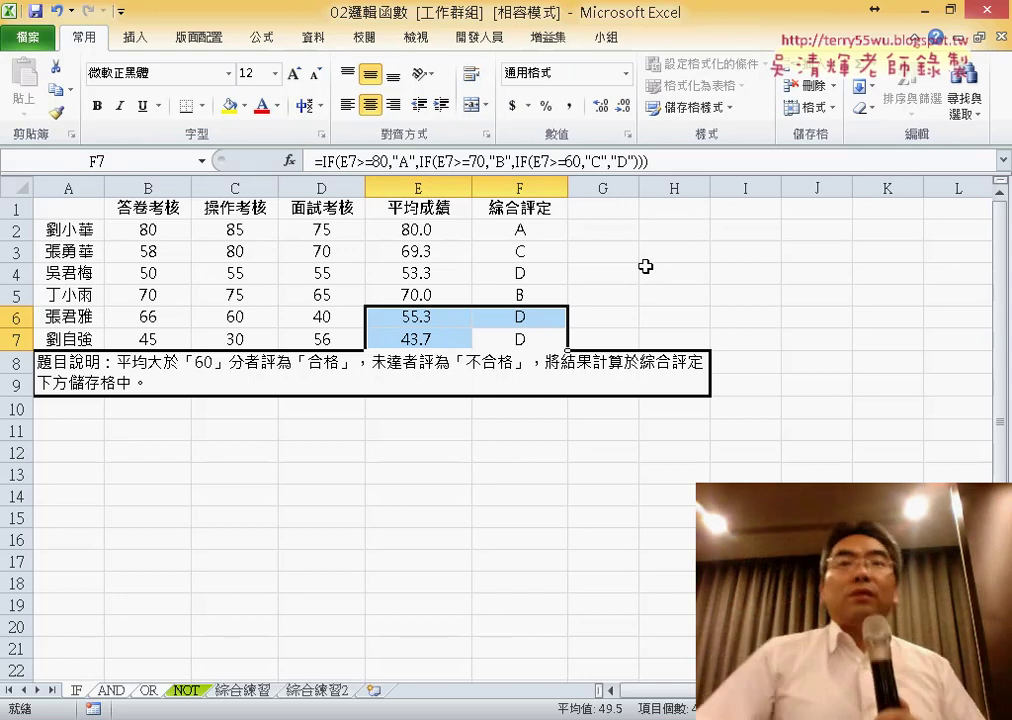
left_click(537, 231)
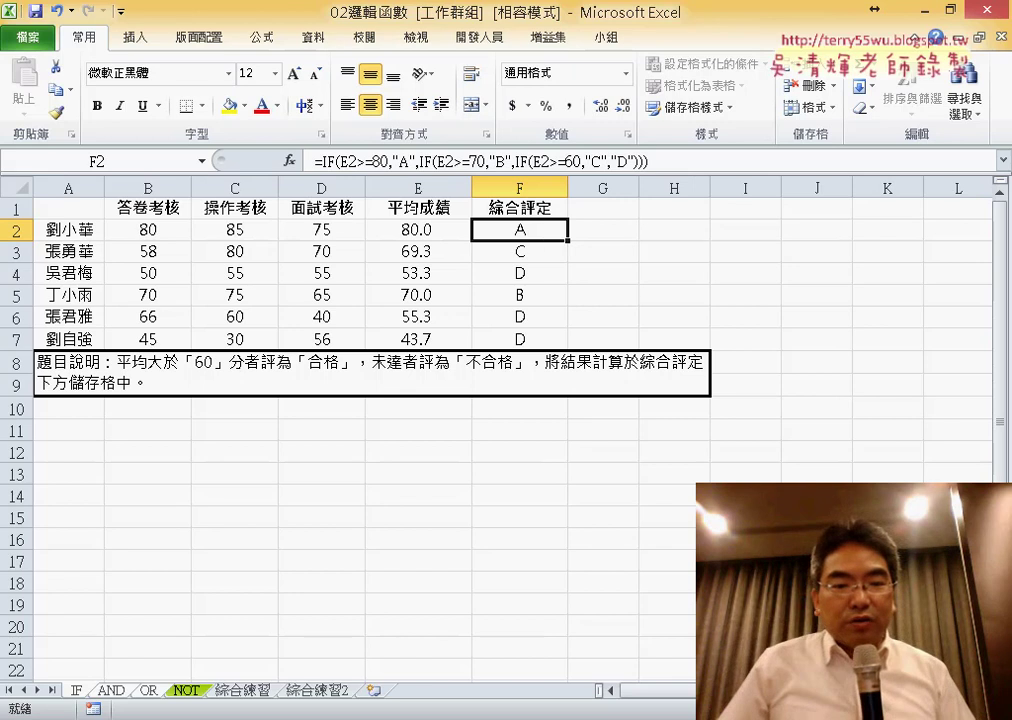
key("alt+Tab")
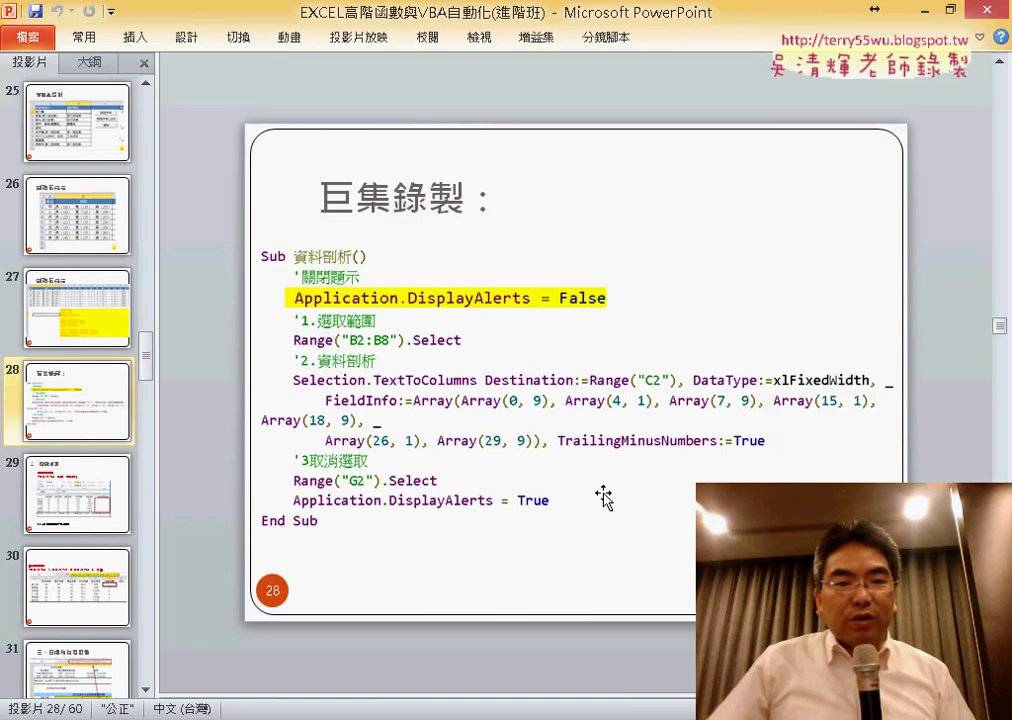
scroll(655, 467, "down", 1)
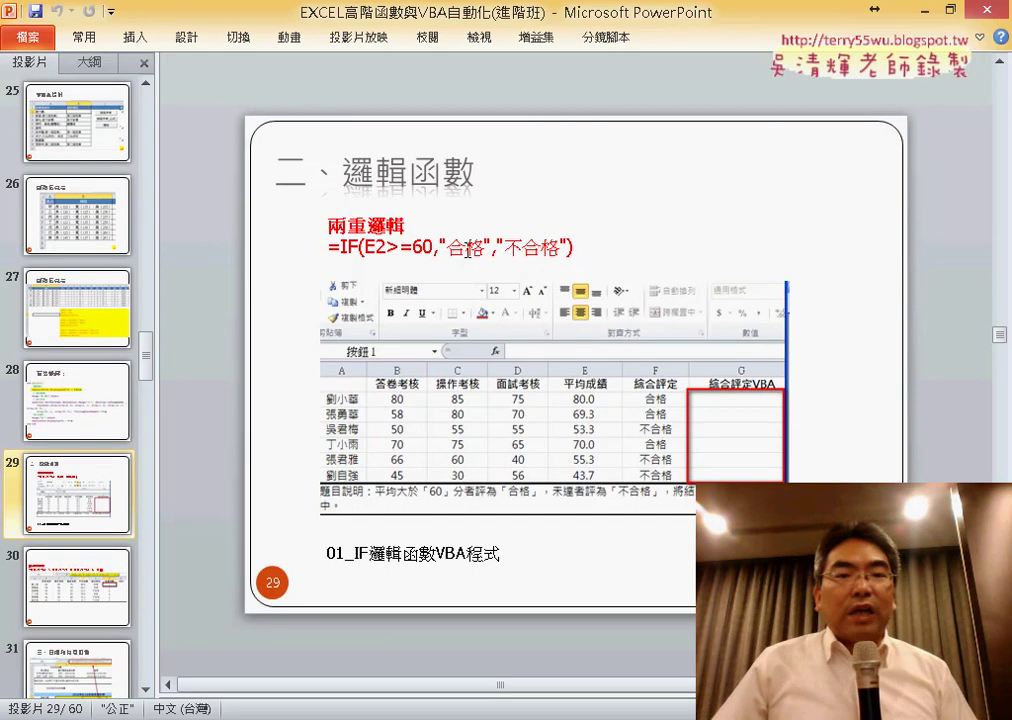
scroll(467, 252, "down", 1)
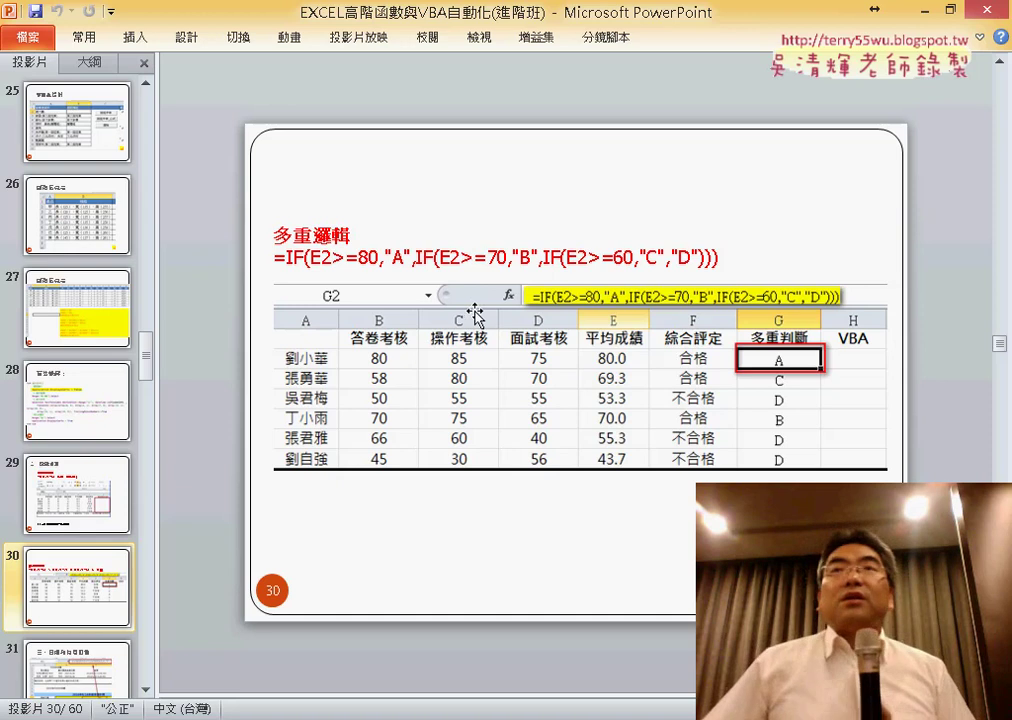
scroll(475, 318, "down", 1)
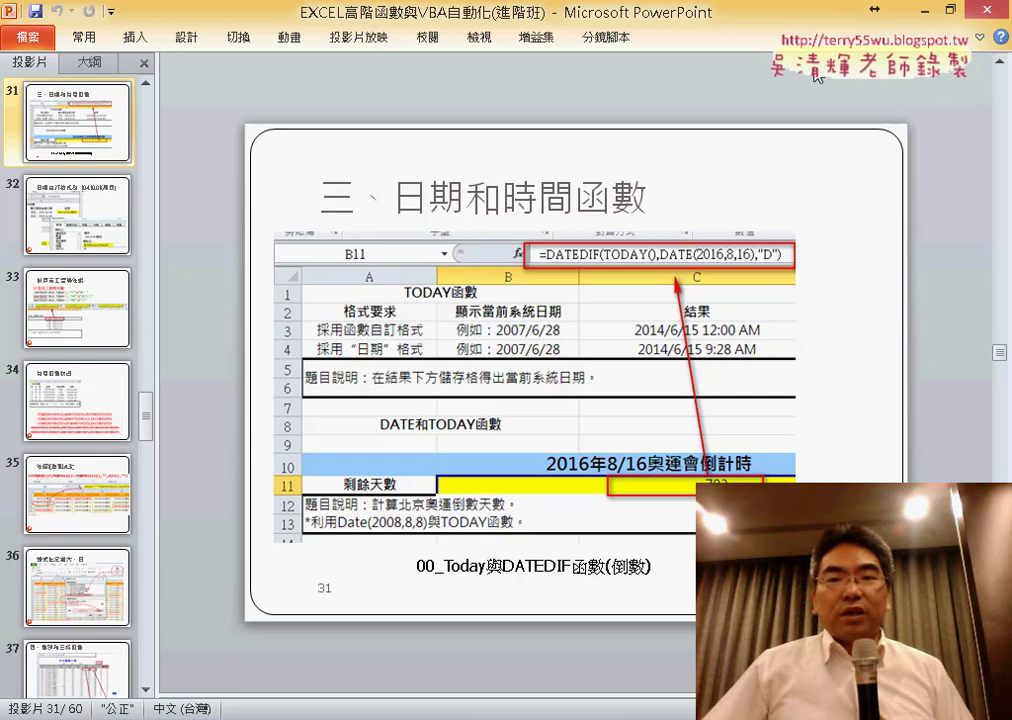
left_click(927, 15)
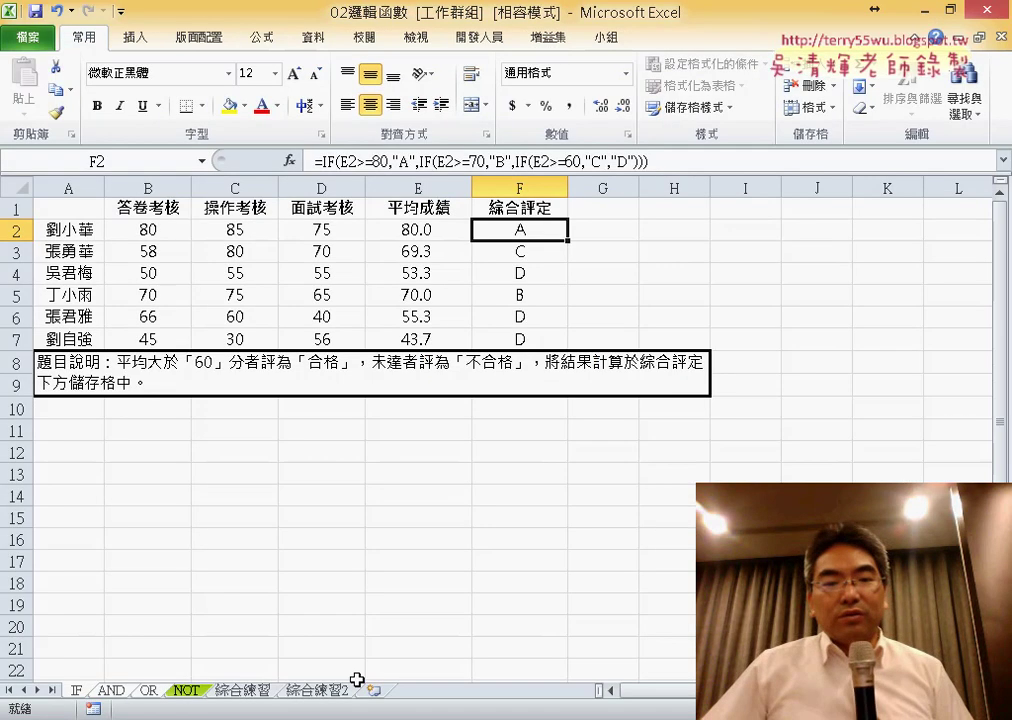
Switch to the 綜合練習 sheet and inspect the percentage formula in J4.
left_click(241, 694)
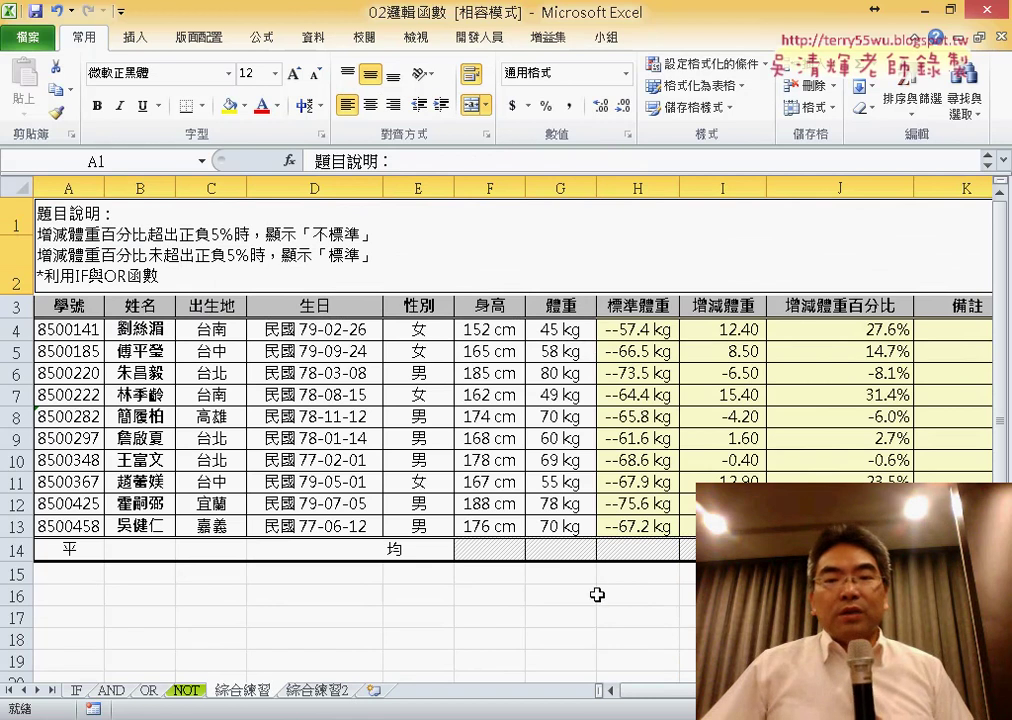
scroll(677, 695, "right", 1)
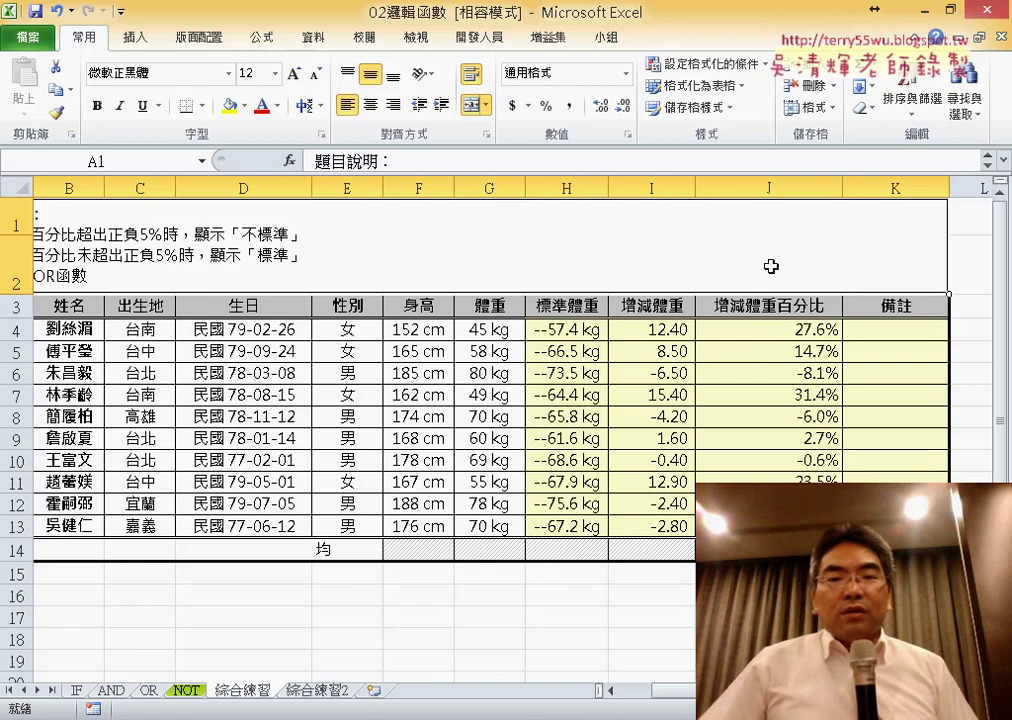
key("Down")
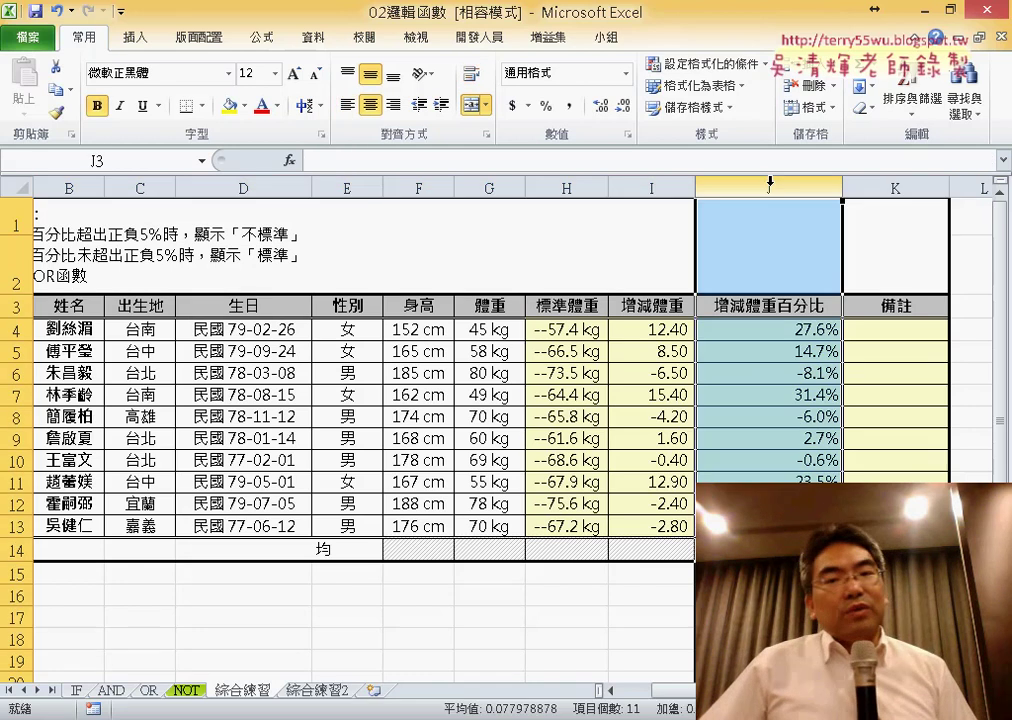
left_click(778, 326)
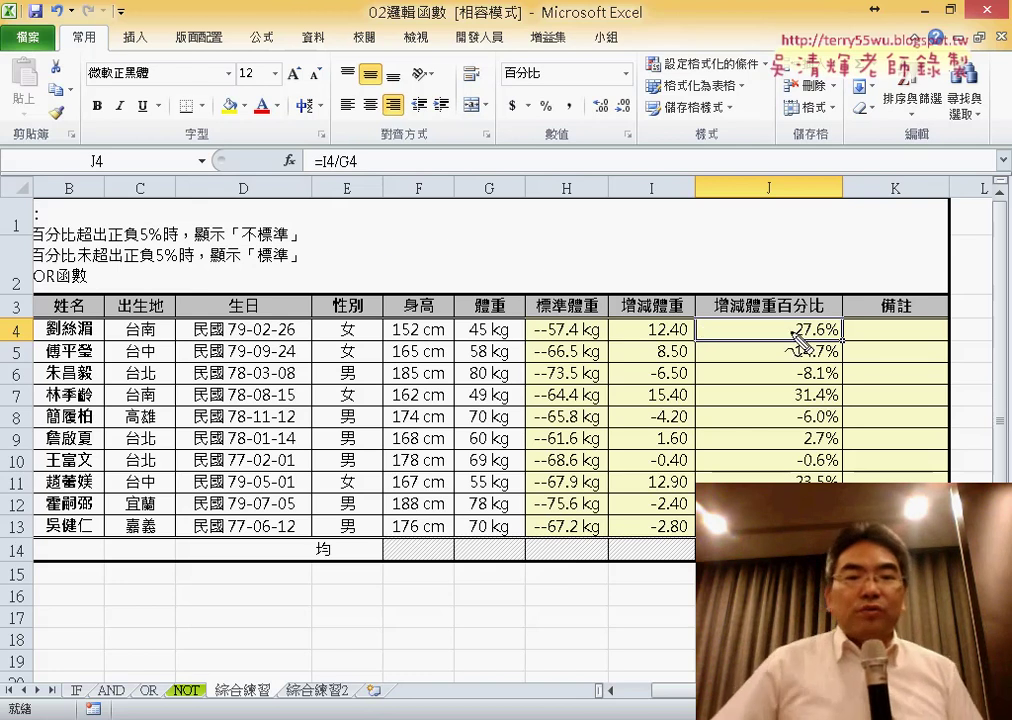
Ink-annotate the 5% upper and -5% lower thresholds with arrows and labels.
left_click_drag(383, 244, 545, 252)
left_click_drag(475, 248, 475, 100)
left_click_drag(440, 158, 472, 95)
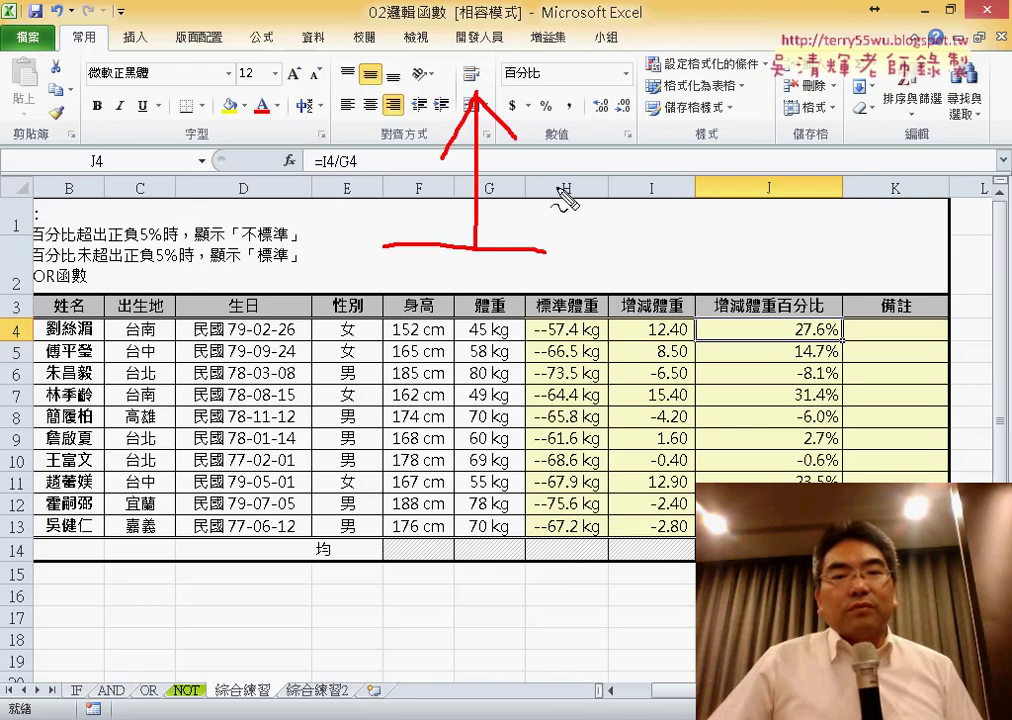
left_click_drag(587, 190, 560, 228)
mouse_move(625, 180)
left_mouse_down()
mouse_move(620, 258)
mouse_move(646, 232)
left_mouse_up()
left_click_drag(385, 416, 548, 416)
left_click_drag(512, 412, 512, 552)
left_click_drag(470, 505, 574, 524)
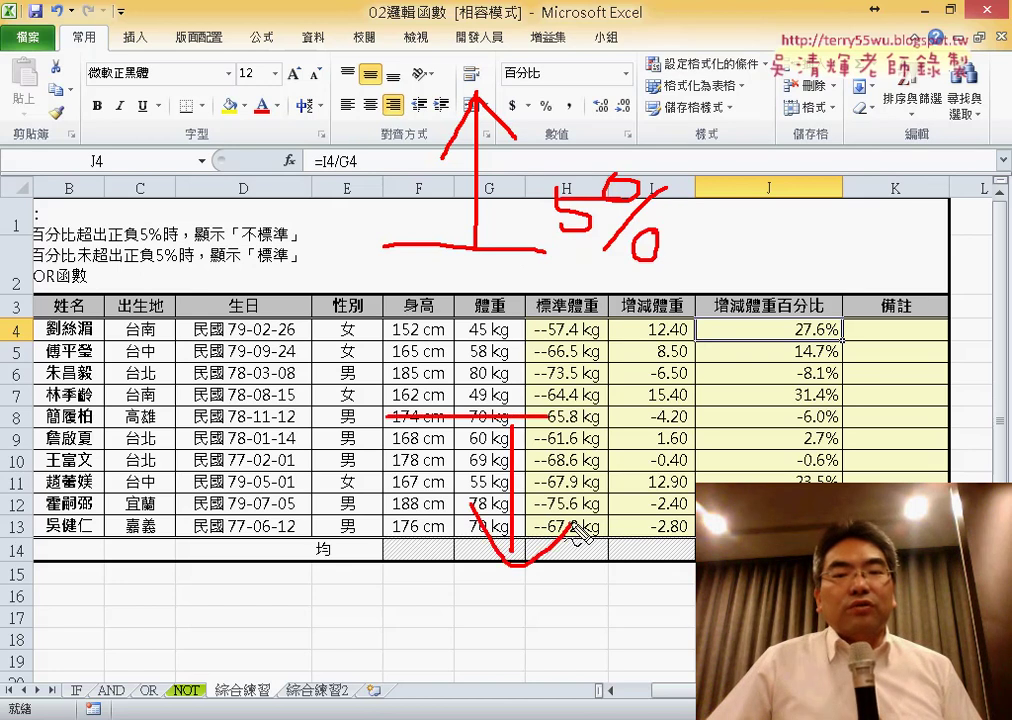
mouse_move(640, 405)
left_mouse_down()
mouse_move(630, 440)
mouse_move(662, 400)
mouse_move(674, 466)
left_mouse_up()
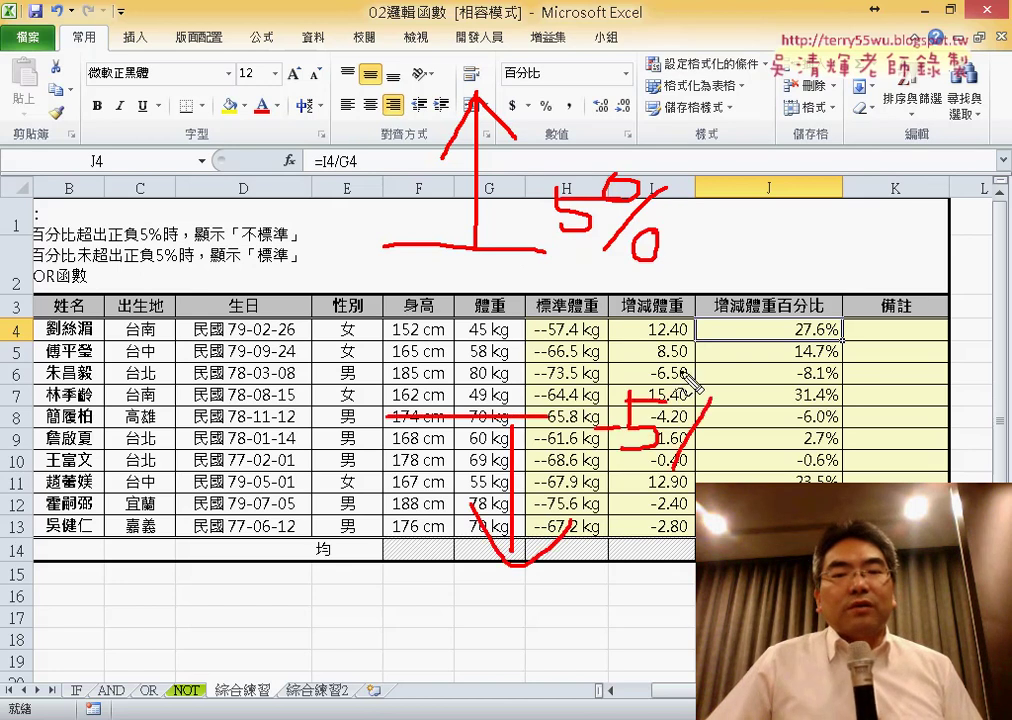
left_click_drag(680, 368, 678, 372)
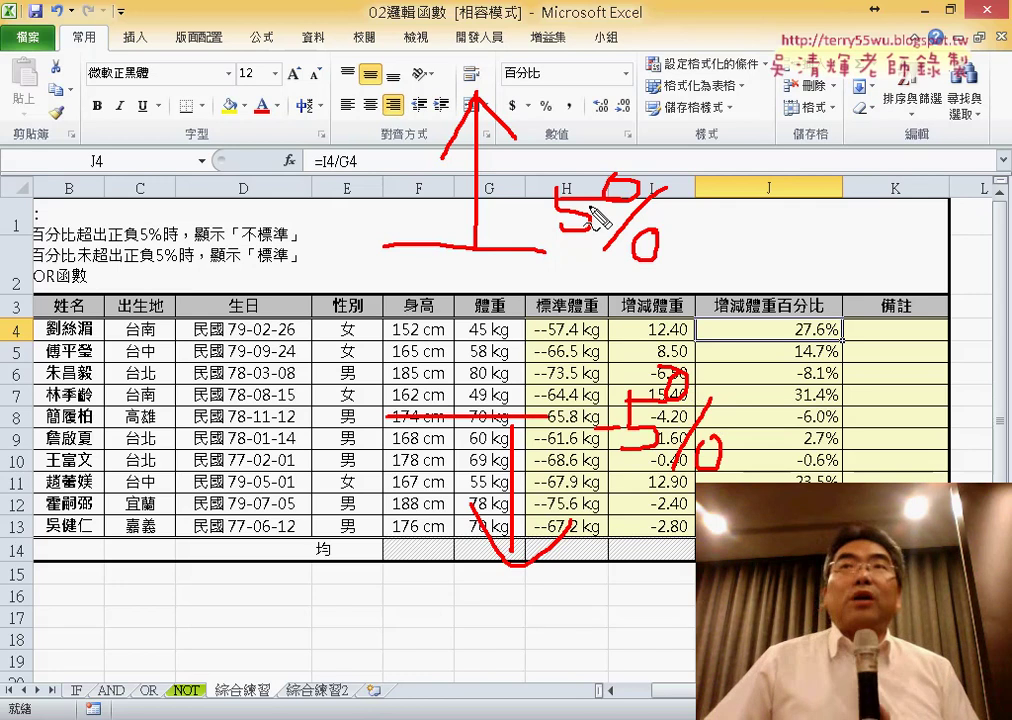
left_click_drag(640, 185, 605, 248)
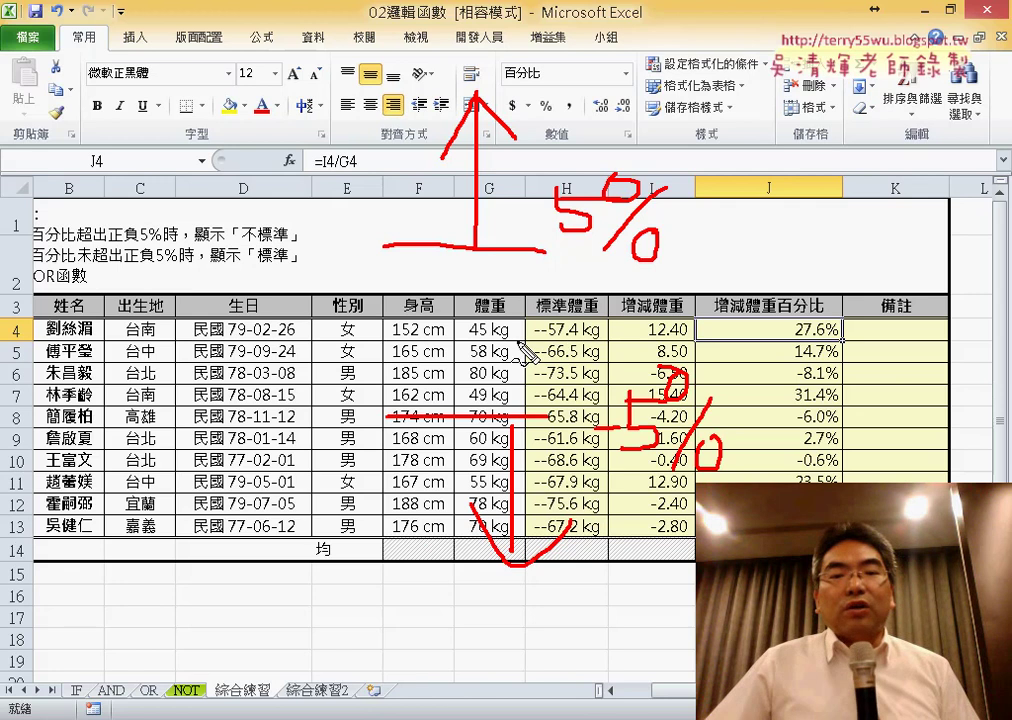
Underline the G4 and H4 weights and mark J4's 27.6%, then clear the ink.
left_click_drag(598, 342, 542, 344)
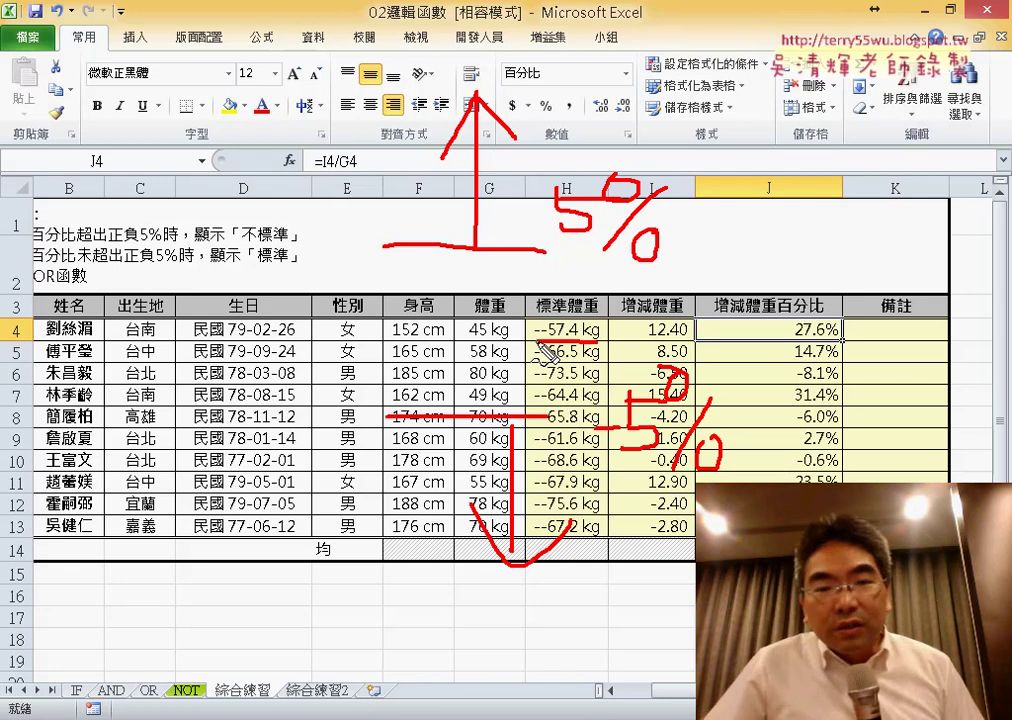
left_click_drag(515, 341, 478, 342)
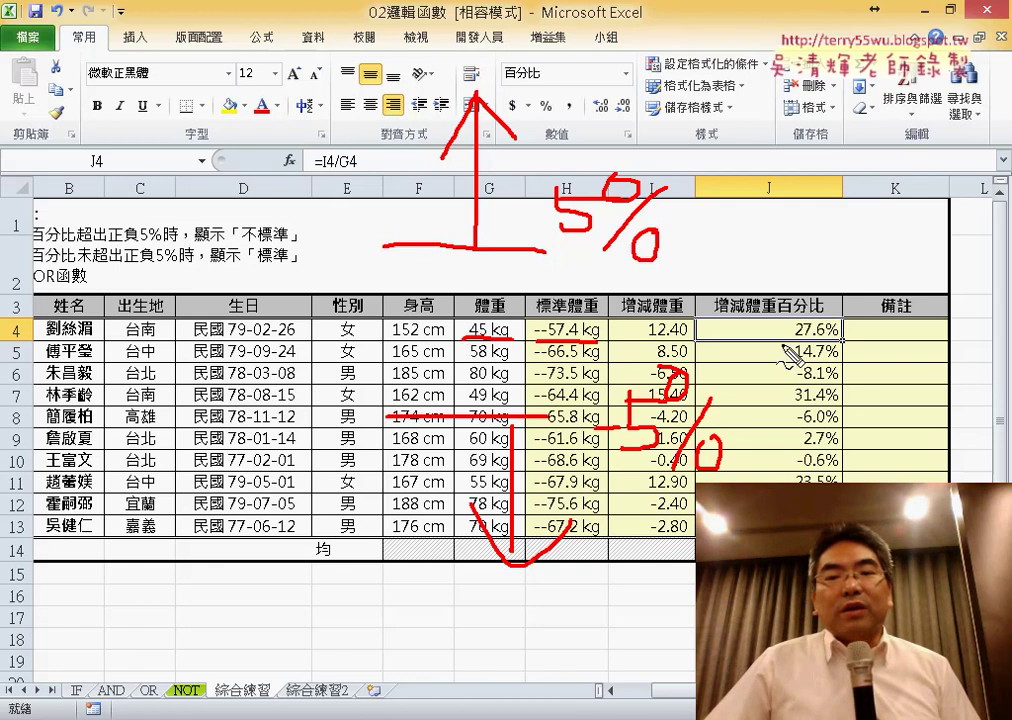
mouse_move(784, 348)
left_mouse_down()
mouse_move(844, 346)
mouse_move(785, 316)
left_mouse_up()
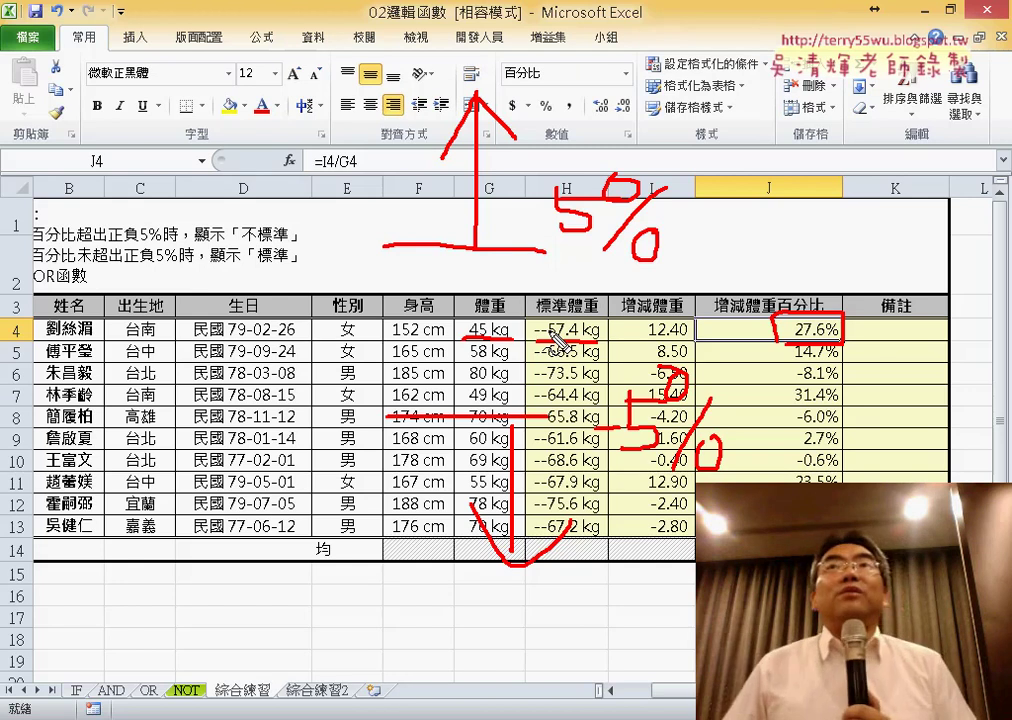
left_click_drag(771, 351, 786, 346)
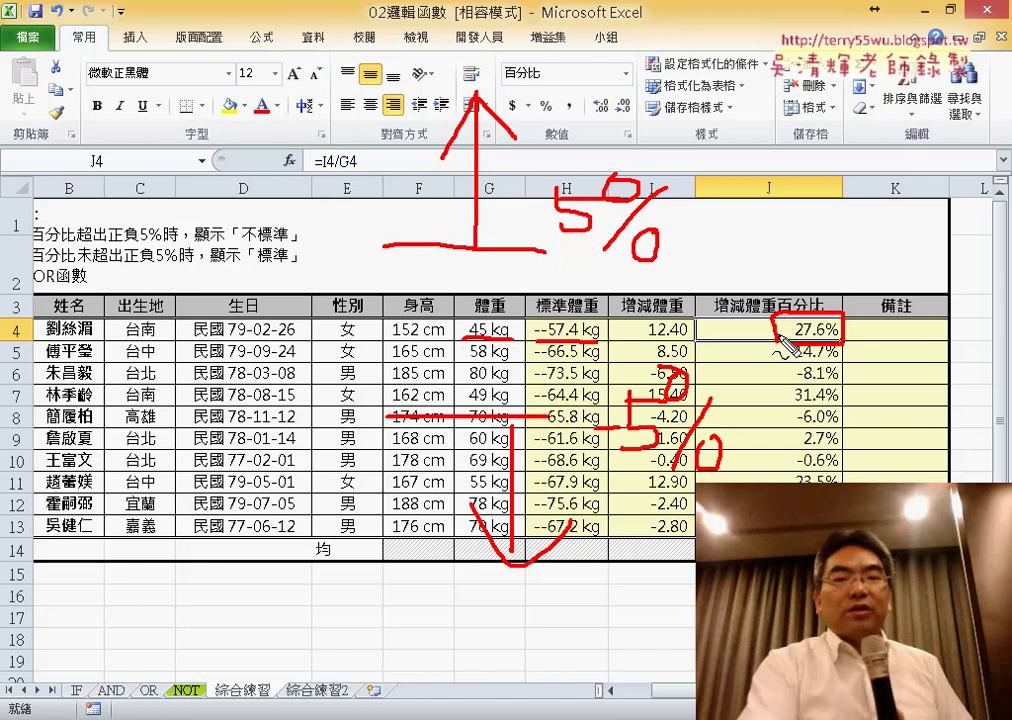
key("Escape")
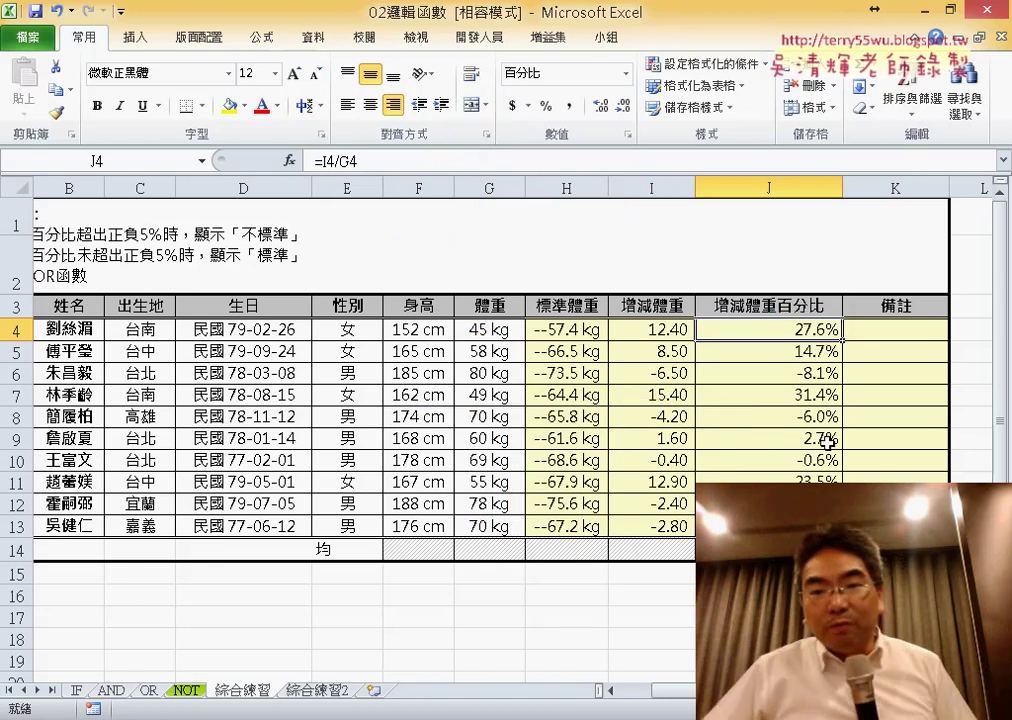
Check the J6, G6 and H6 values, then select K4, the first 備註 cell.
left_click(829, 375)
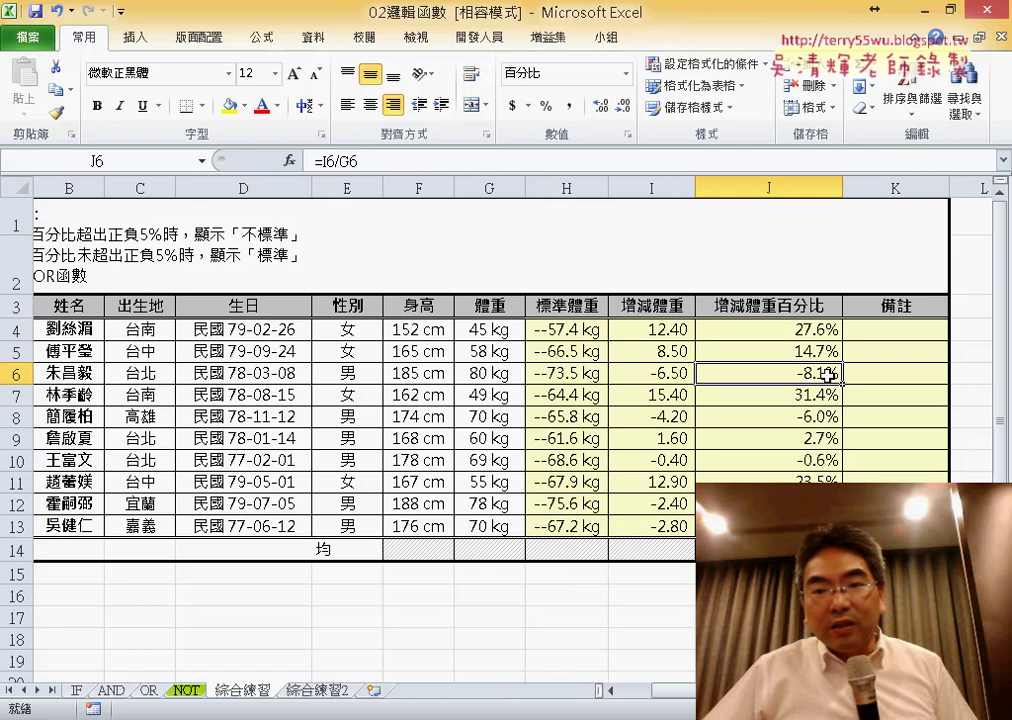
left_click(484, 377)
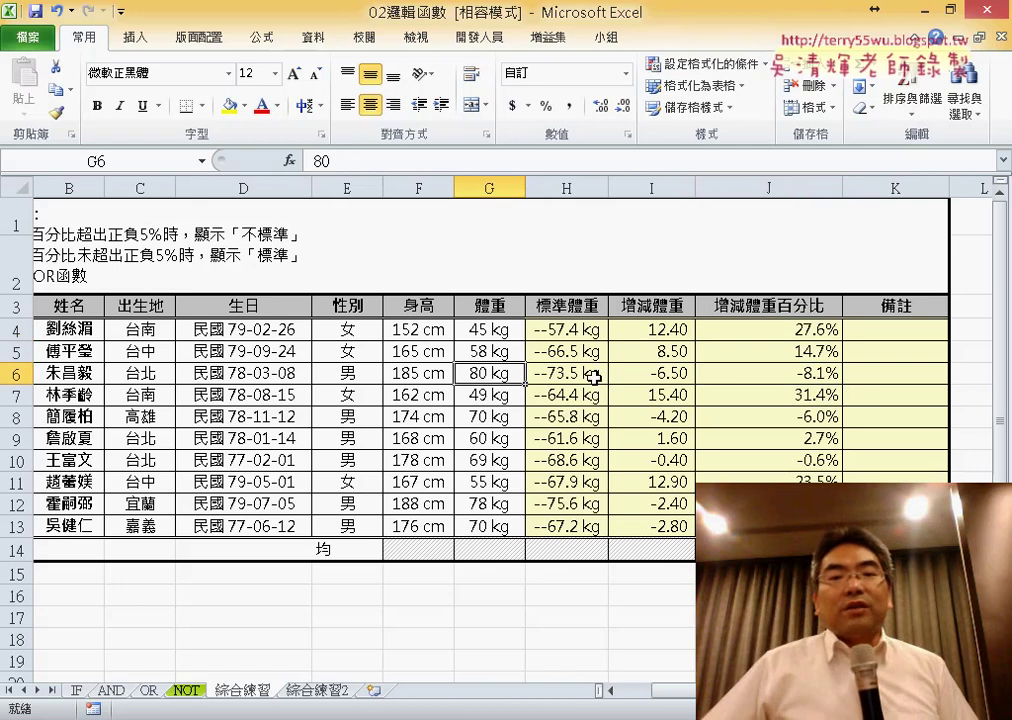
left_click(594, 377)
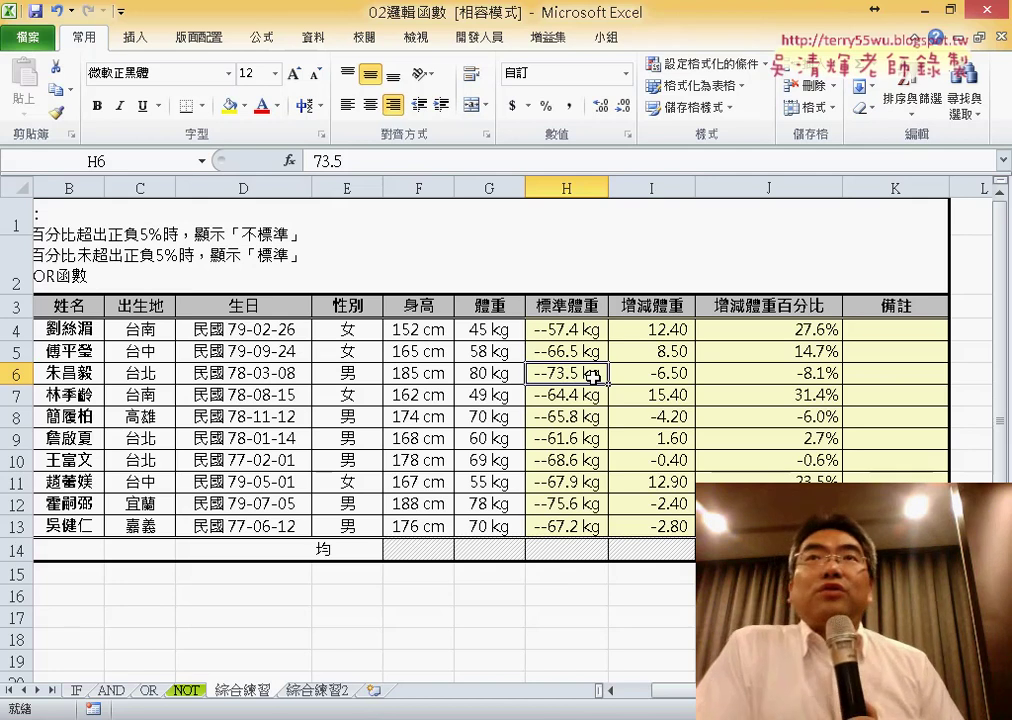
left_click(899, 331)
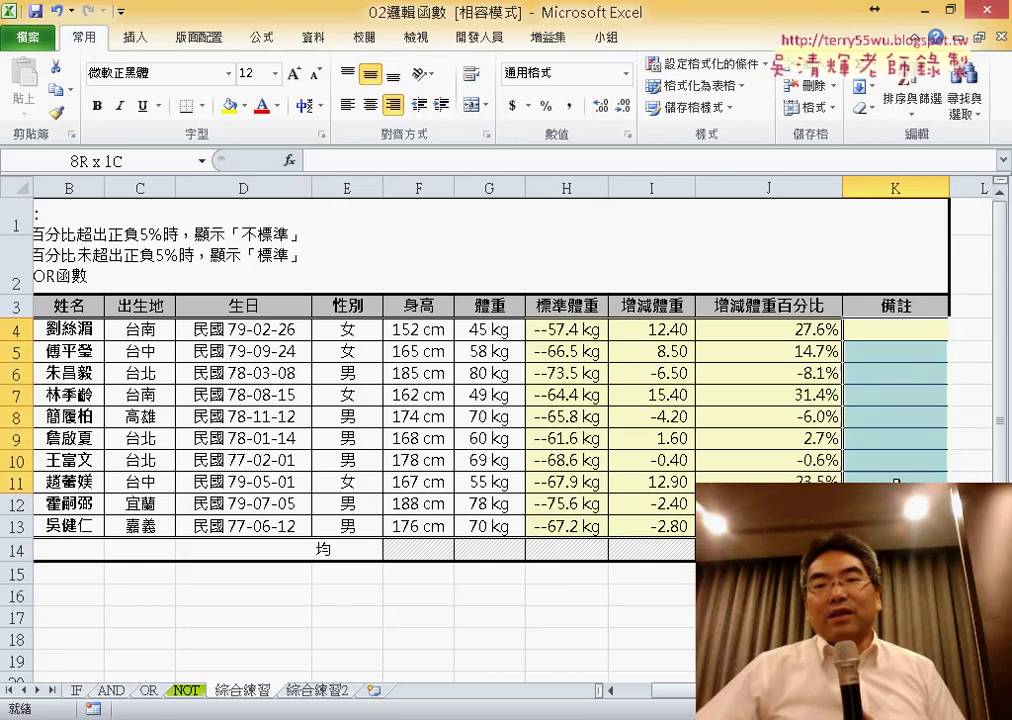
left_click_drag(887, 328, 893, 526)
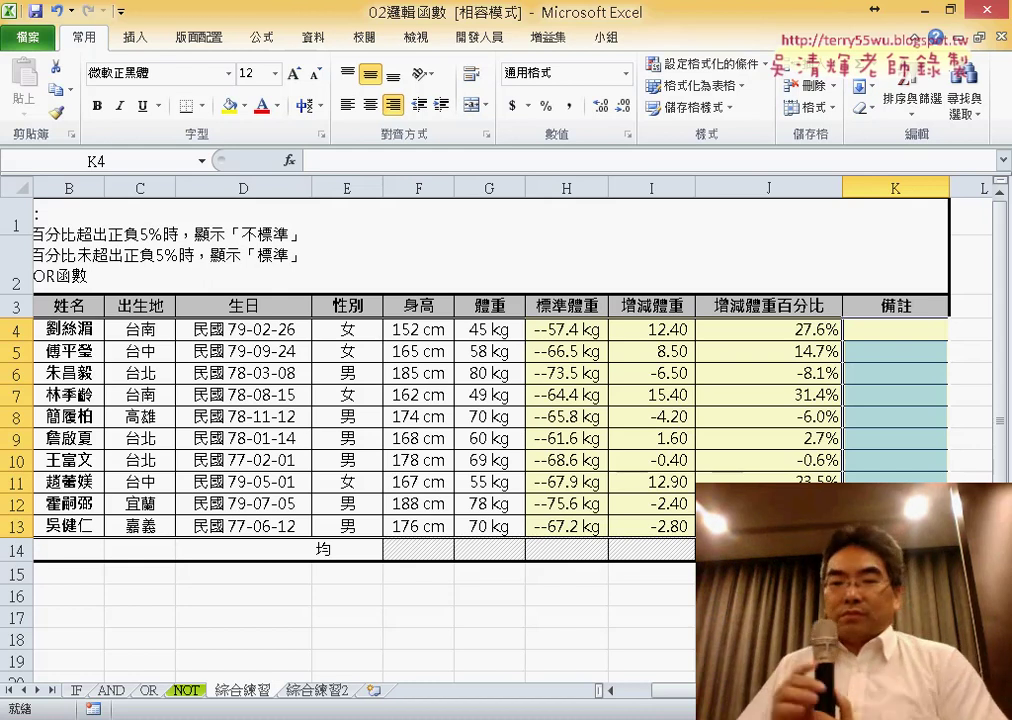
scroll(678, 712, "right", 2)
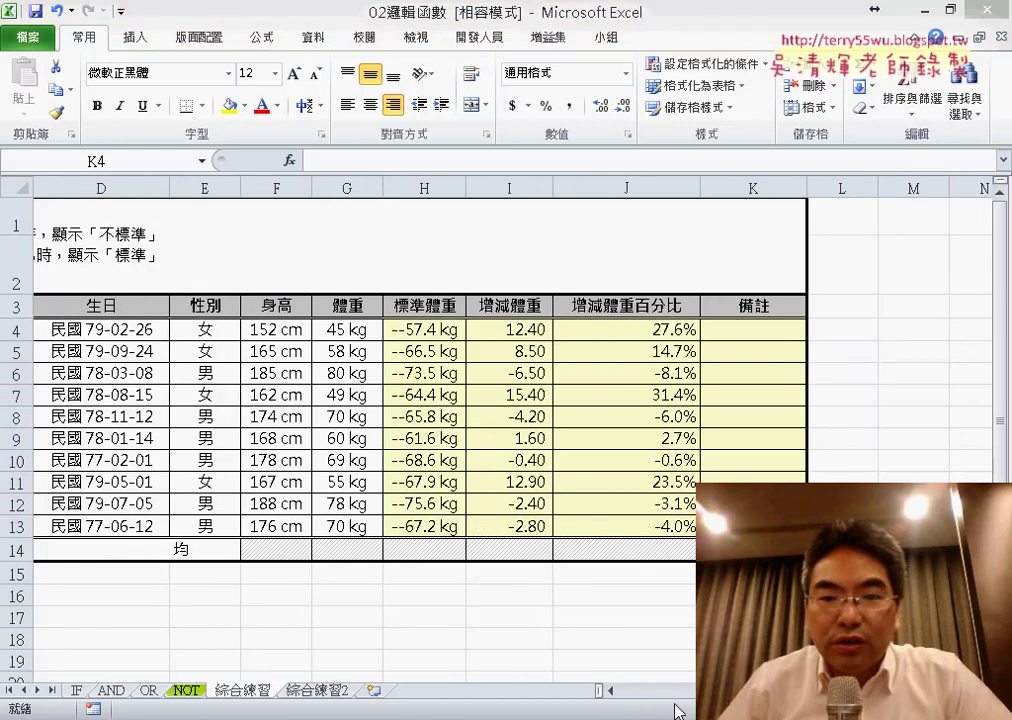
left_click_drag(678, 692, 655, 690)
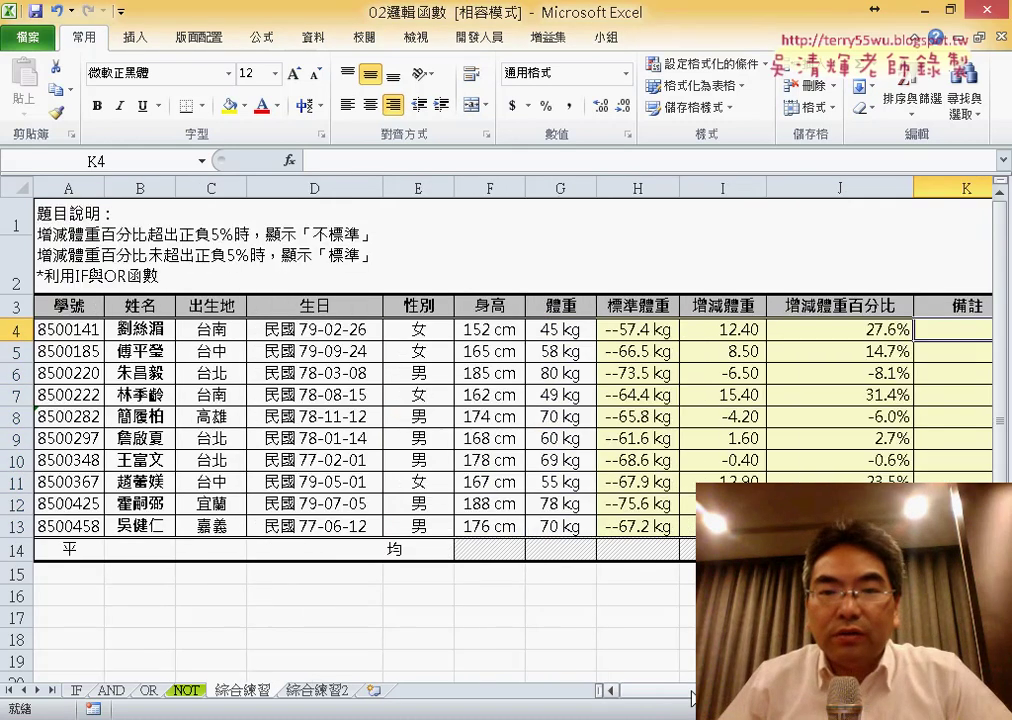
Start an IF in K4 with the logical test or(J4>5%,J4<-5%).
left_click(293, 161)
double_click(292, 311)
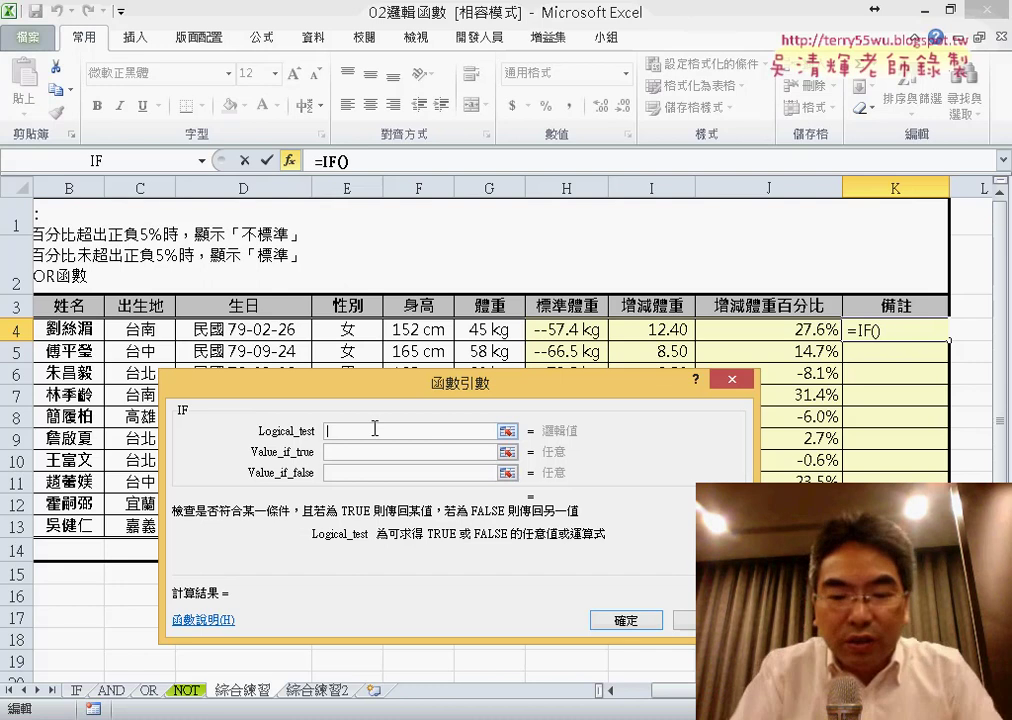
type("or(")
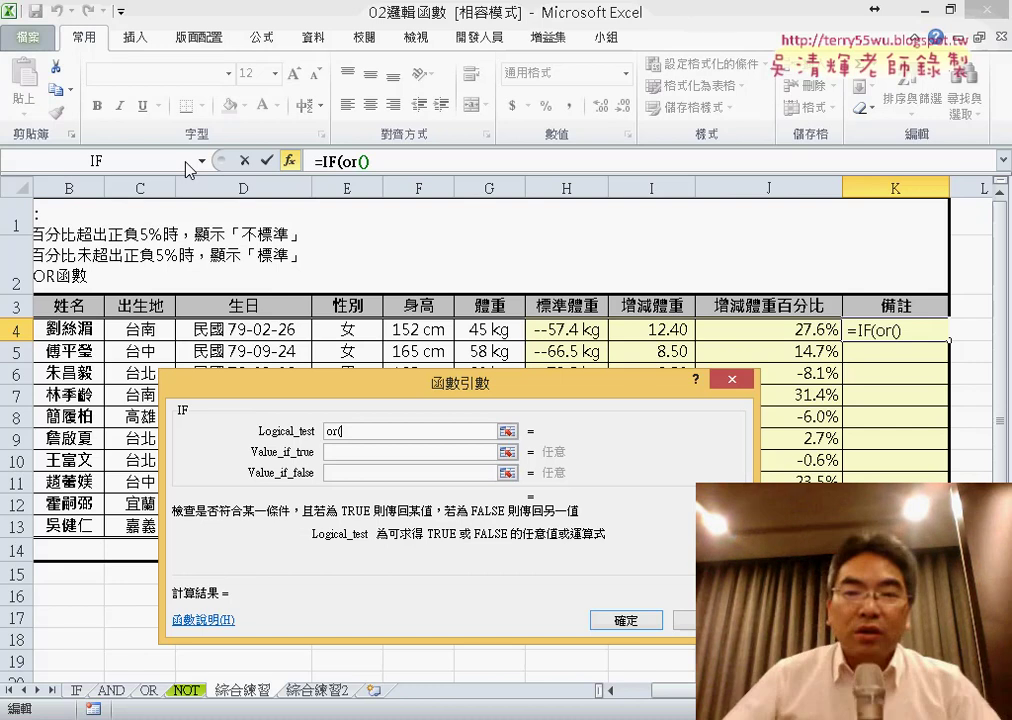
left_click(804, 334)
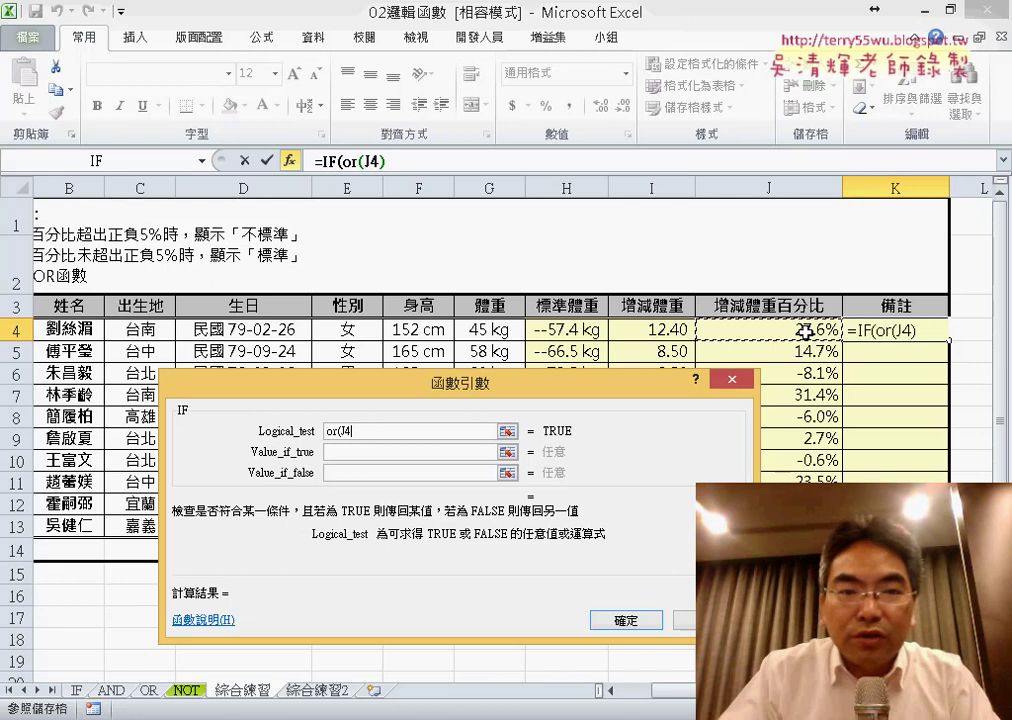
type(">5")
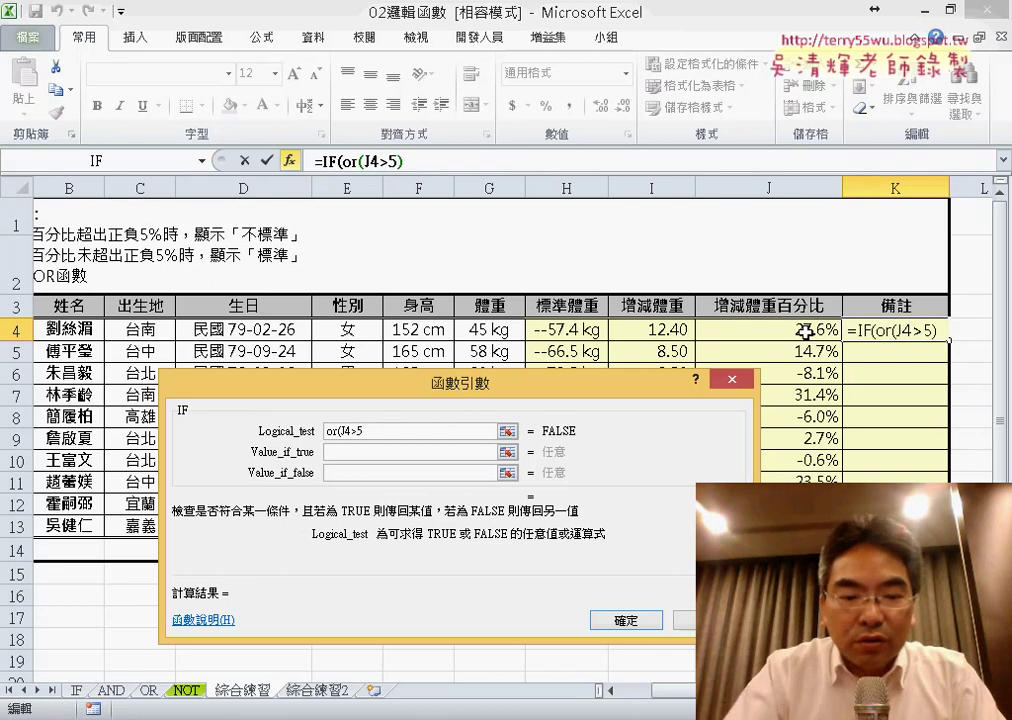
type("%")
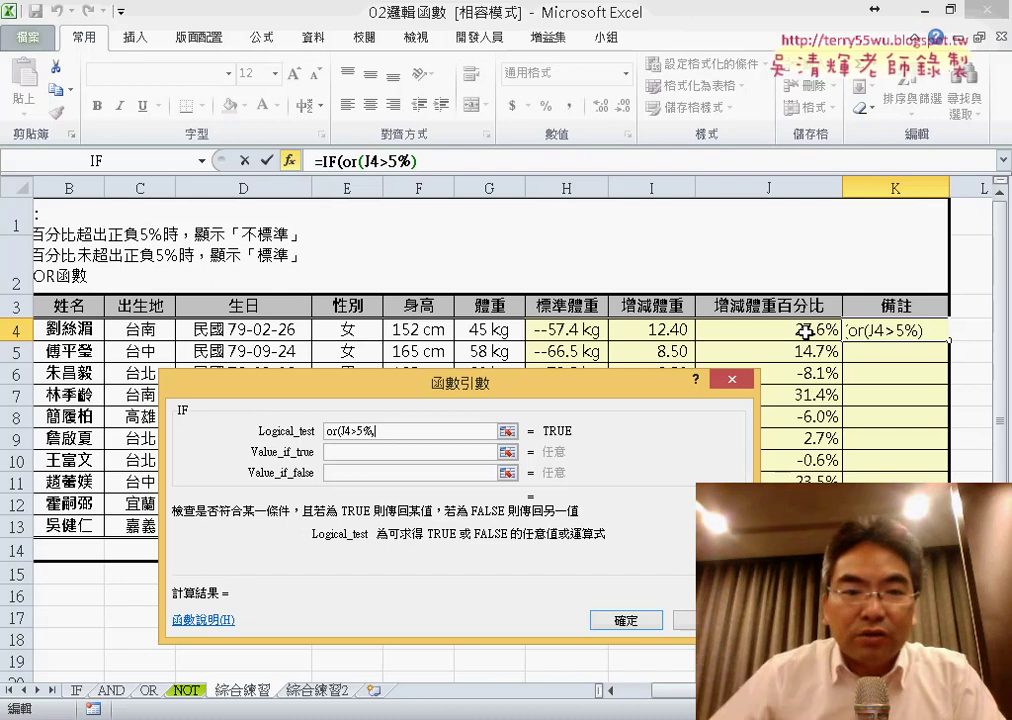
type(",J4")
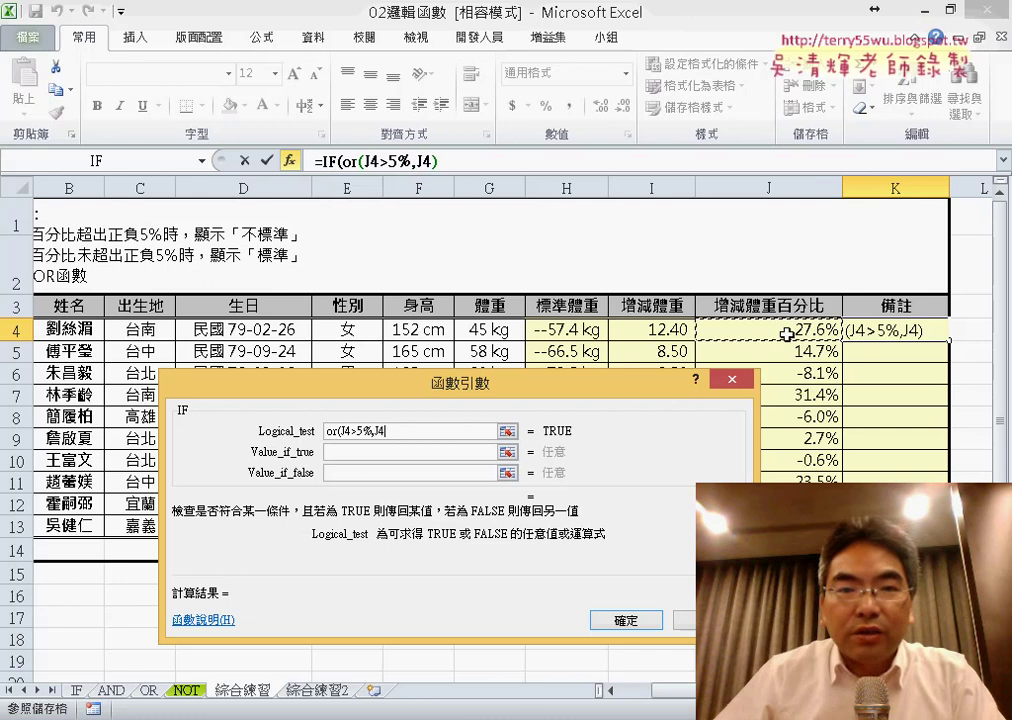
type("<-")
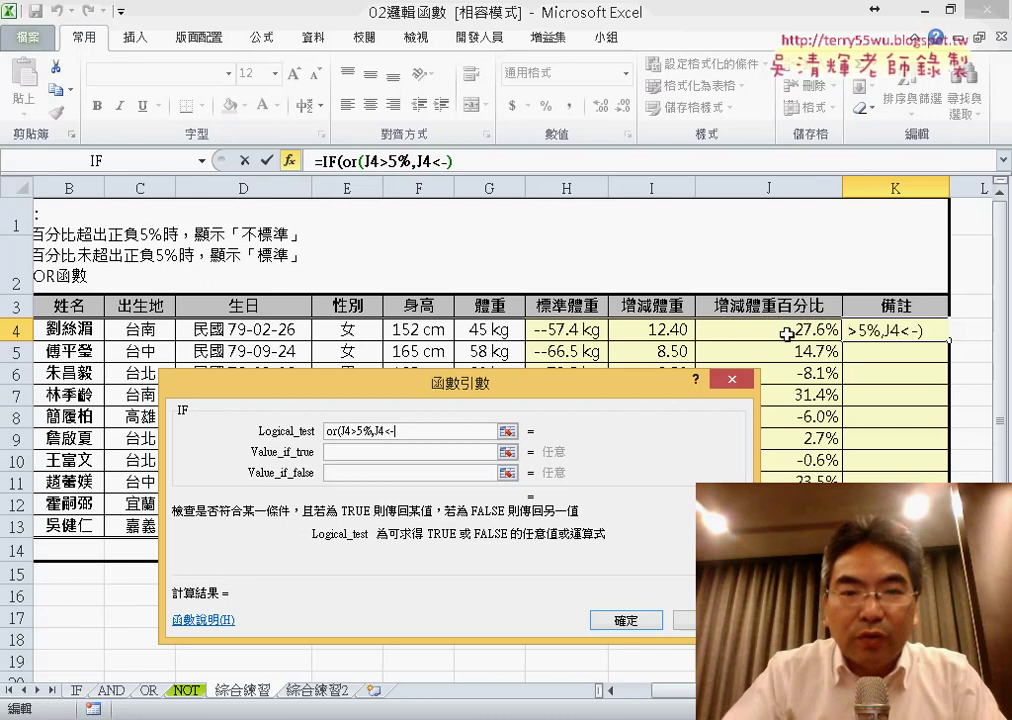
type("5")
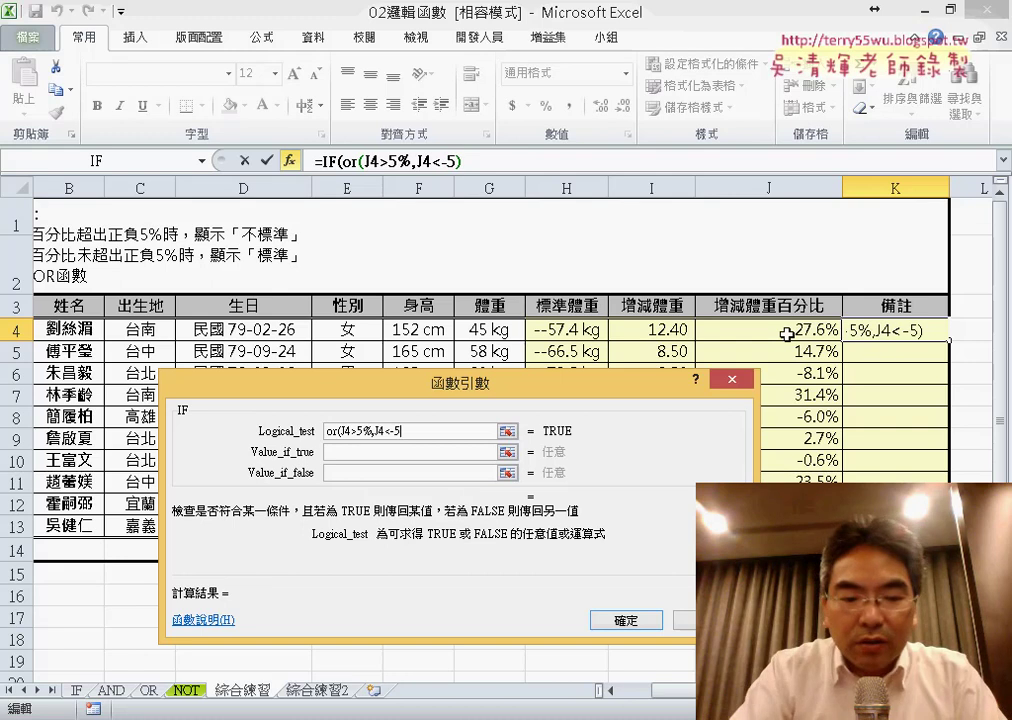
type("%")
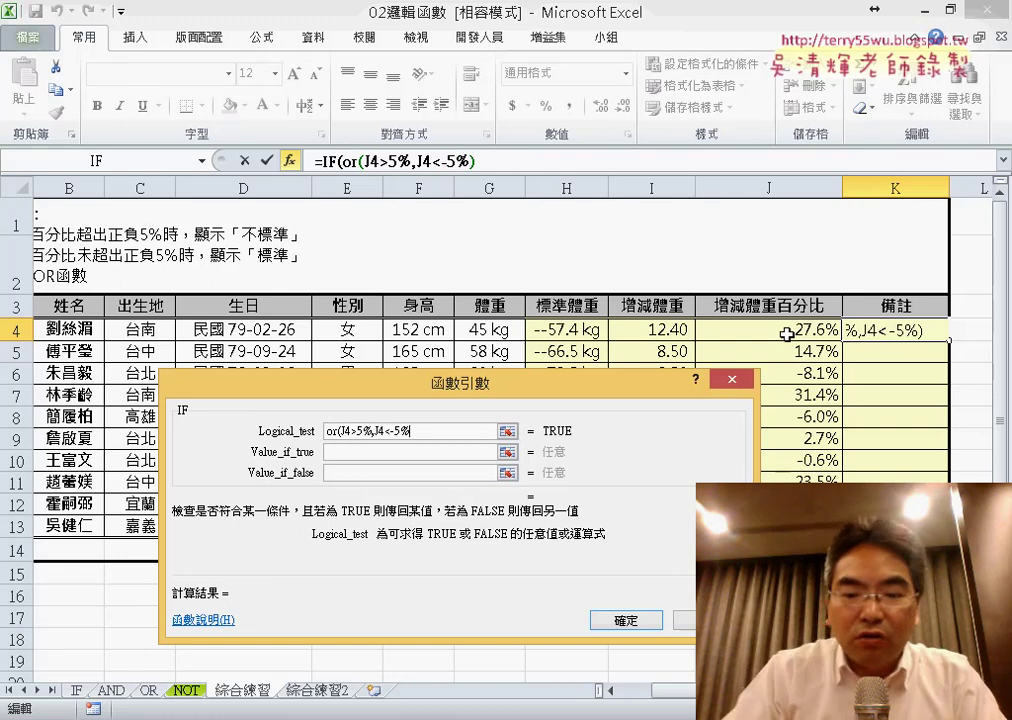
type(")")
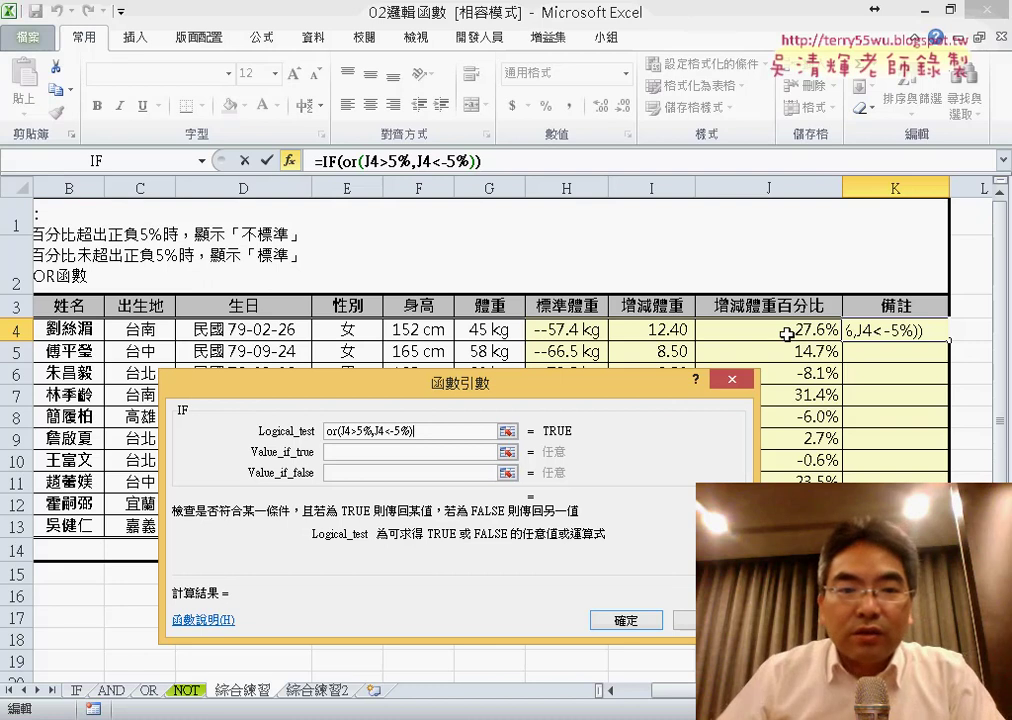
Give the IF the results "不標準" when true and "標準" when false, and confirm.
left_click(390, 449)
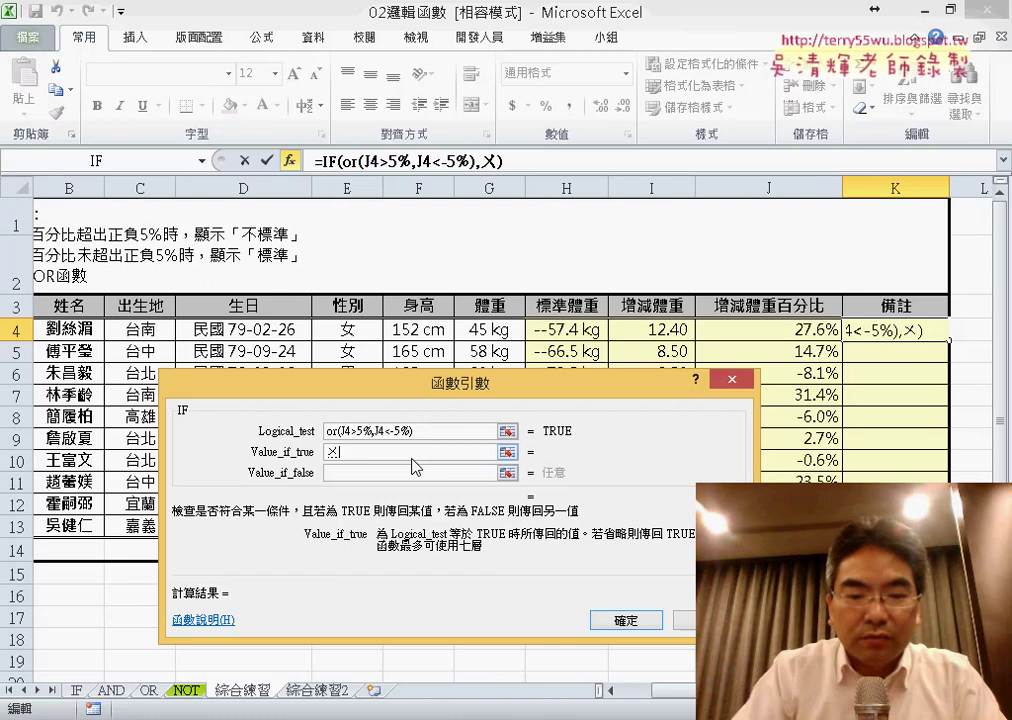
type("不")
type("ㄅㄧㄠˋ")
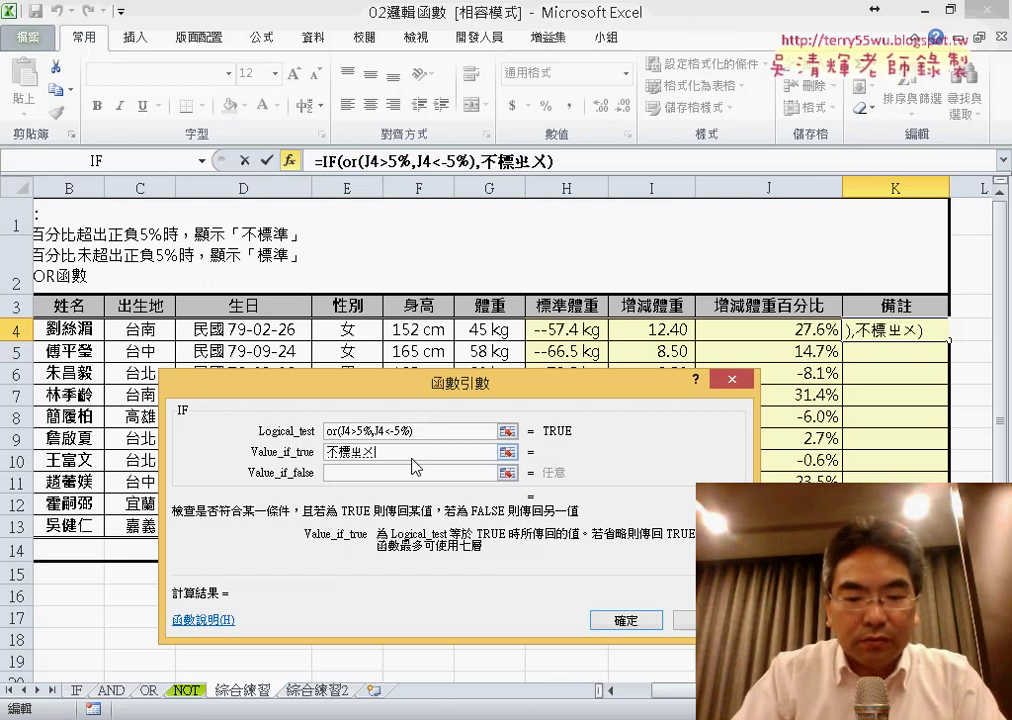
type("ㄓㄨㄣˇ")
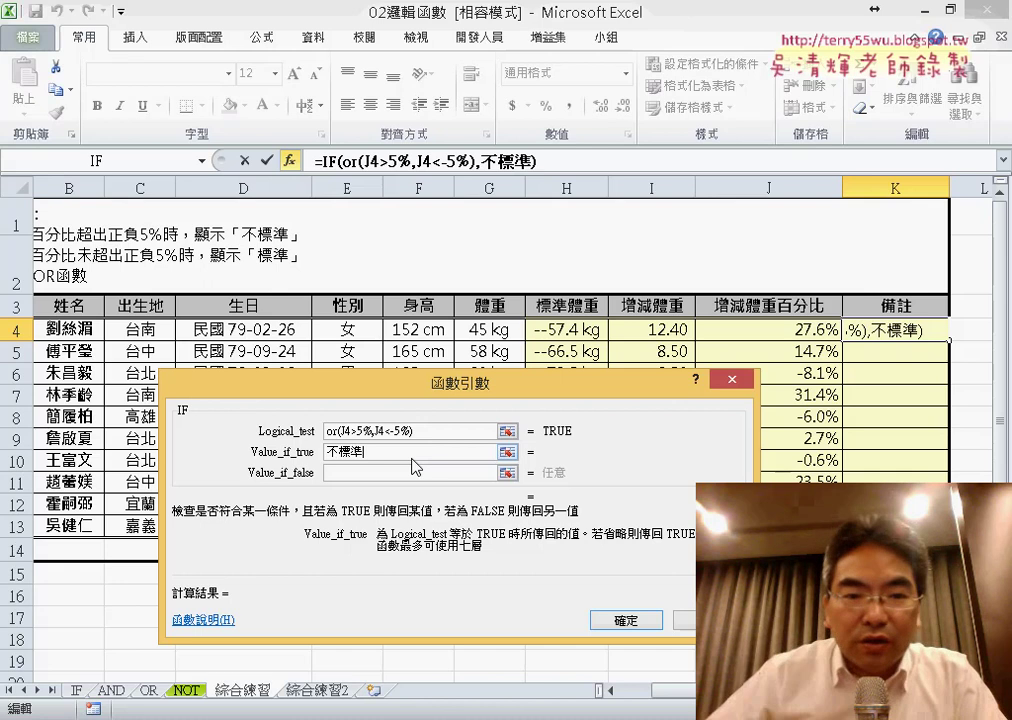
double_click(345, 452)
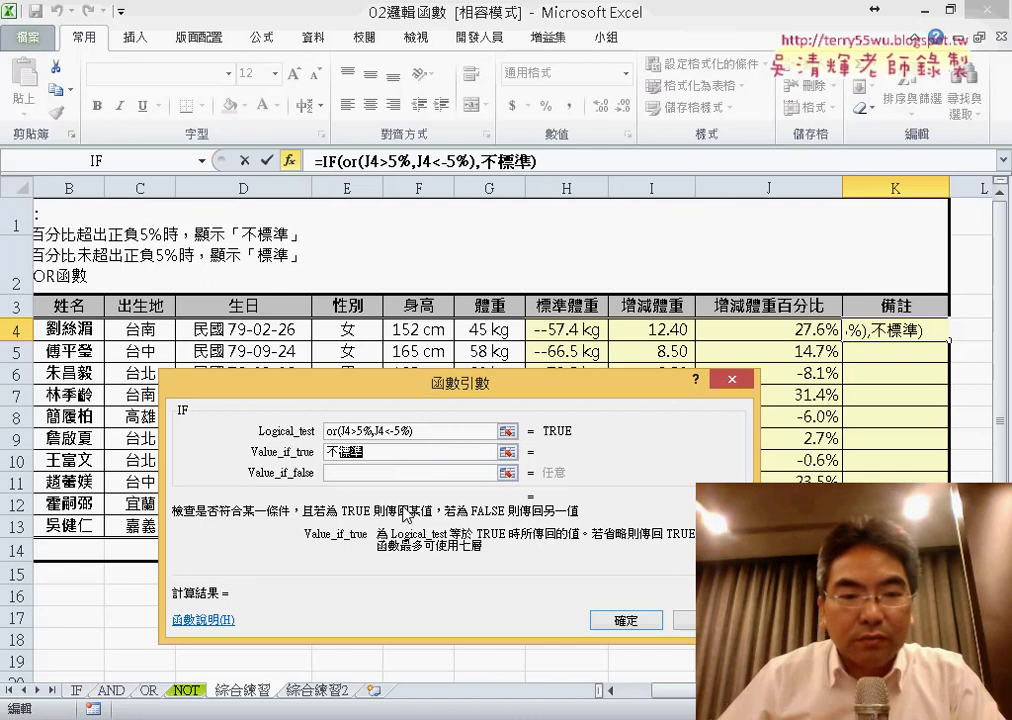
key("ctrl+c")
key("Tab")
key("ctrl+v")
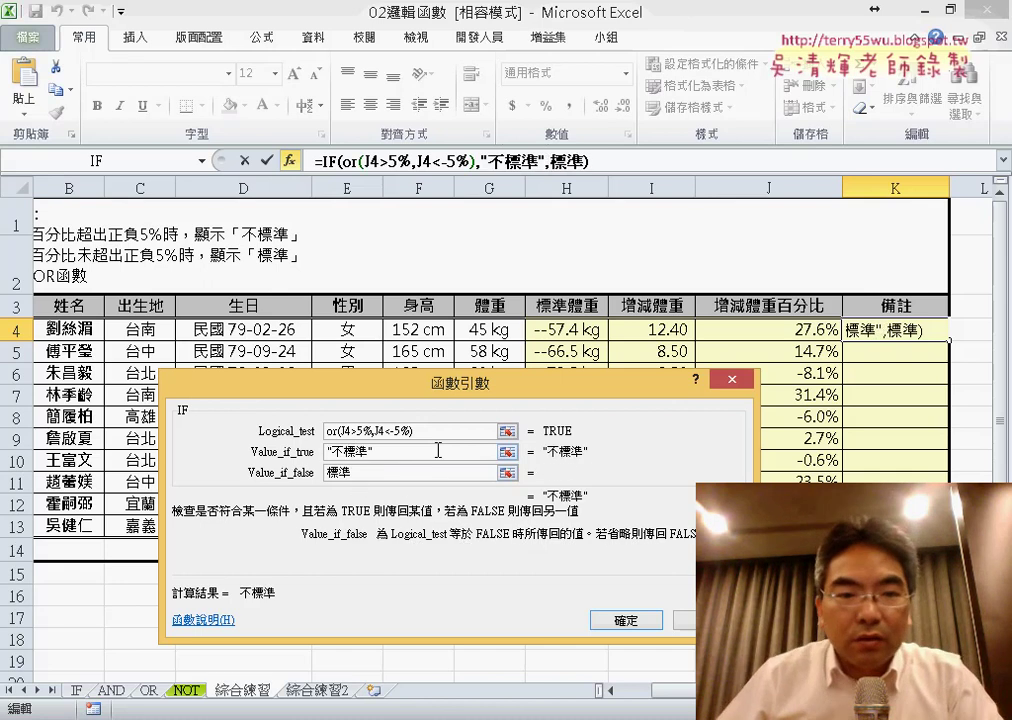
left_click(437, 451)
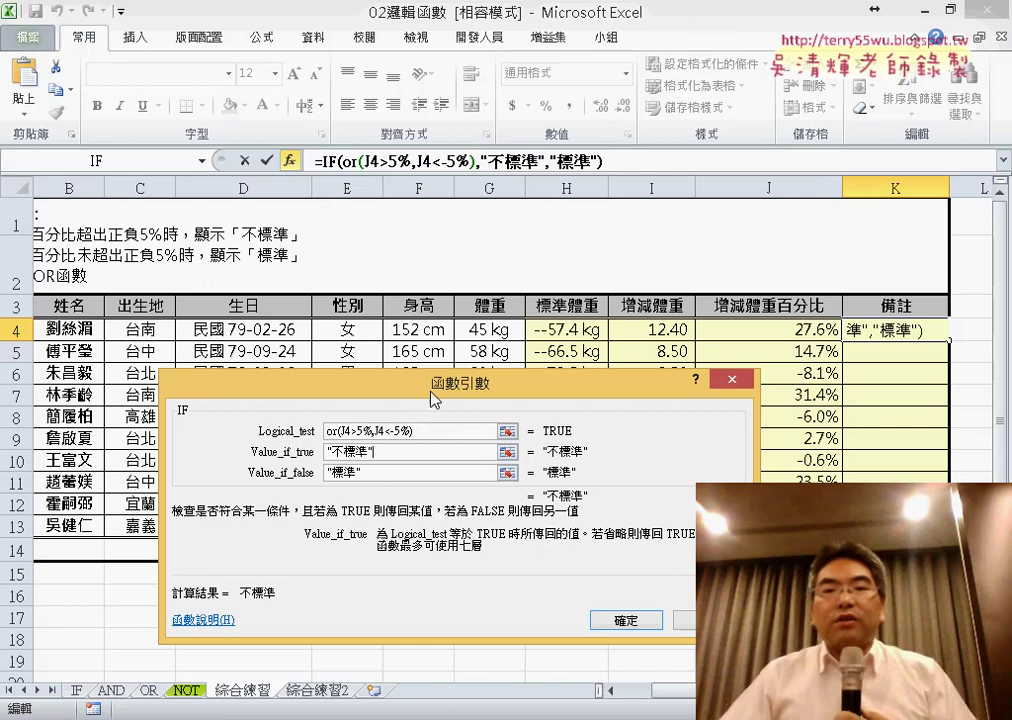
left_click_drag(433, 399, 415, 200)
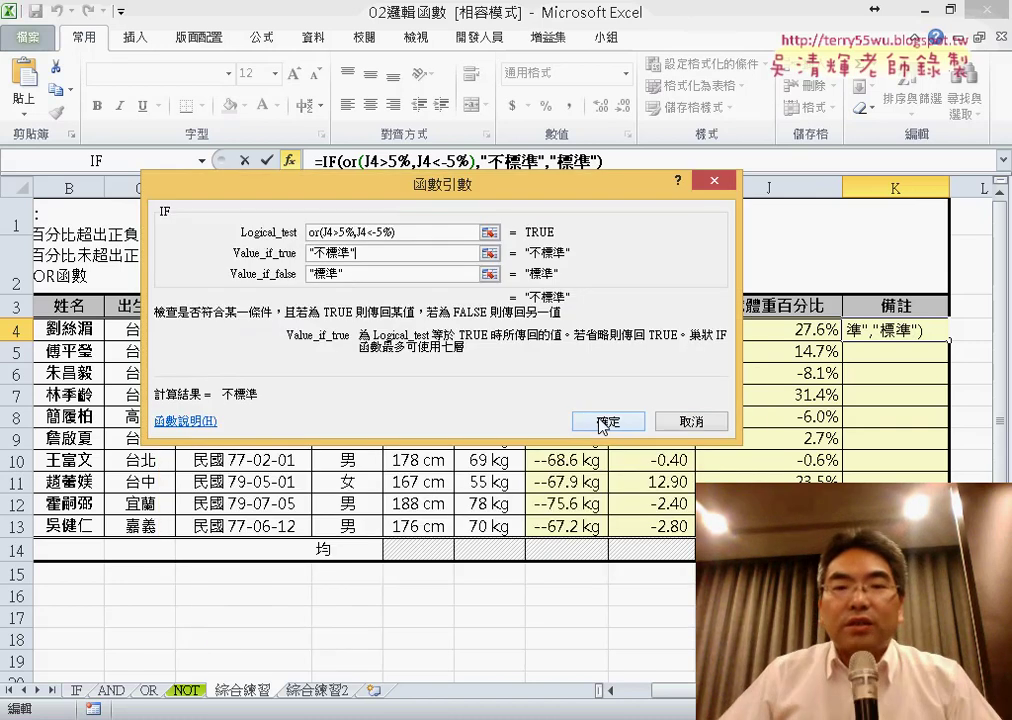
left_click(601, 421)
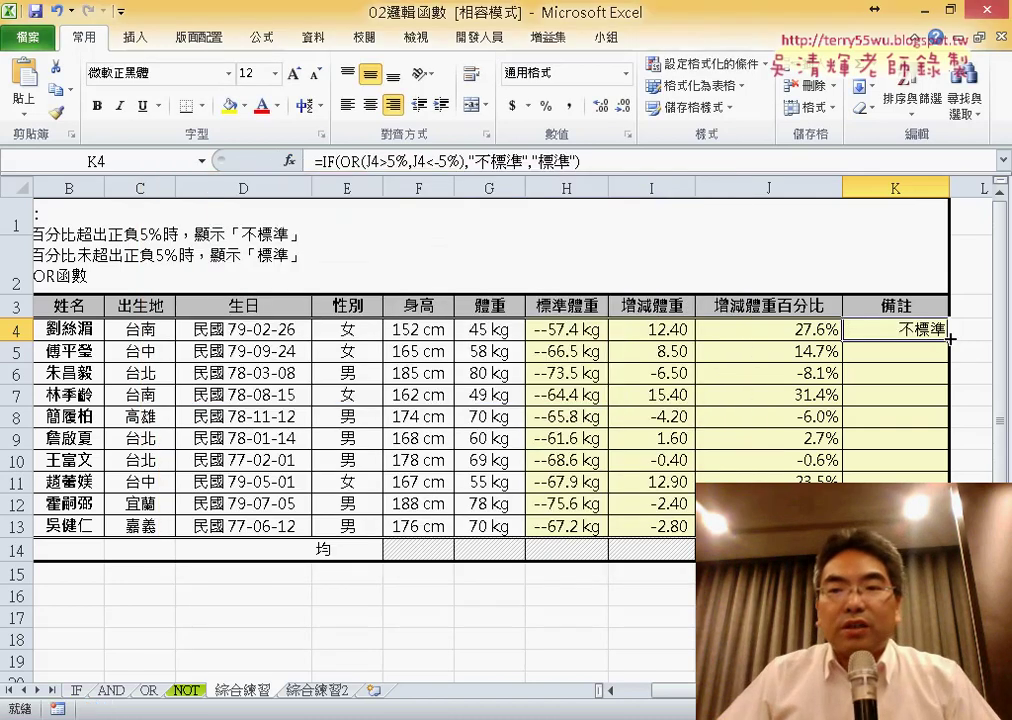
Fill K4's remark formula down to K13 and enter the header 'and' in L3.
double_click(948, 340)
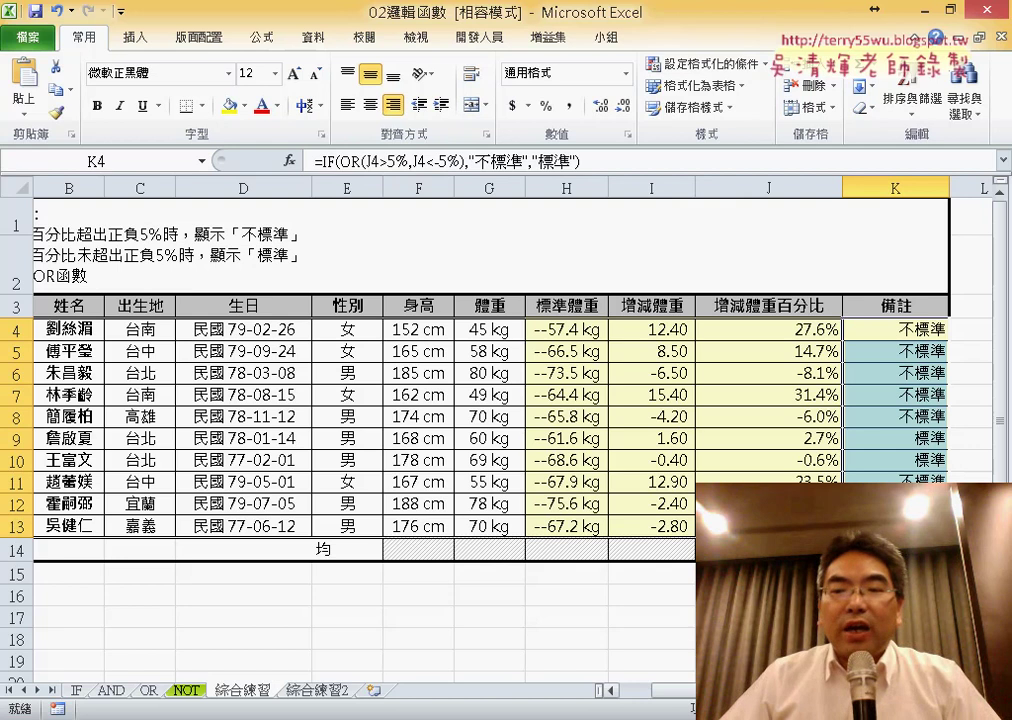
scroll(480, 400, "right", 3)
left_click(704, 306)
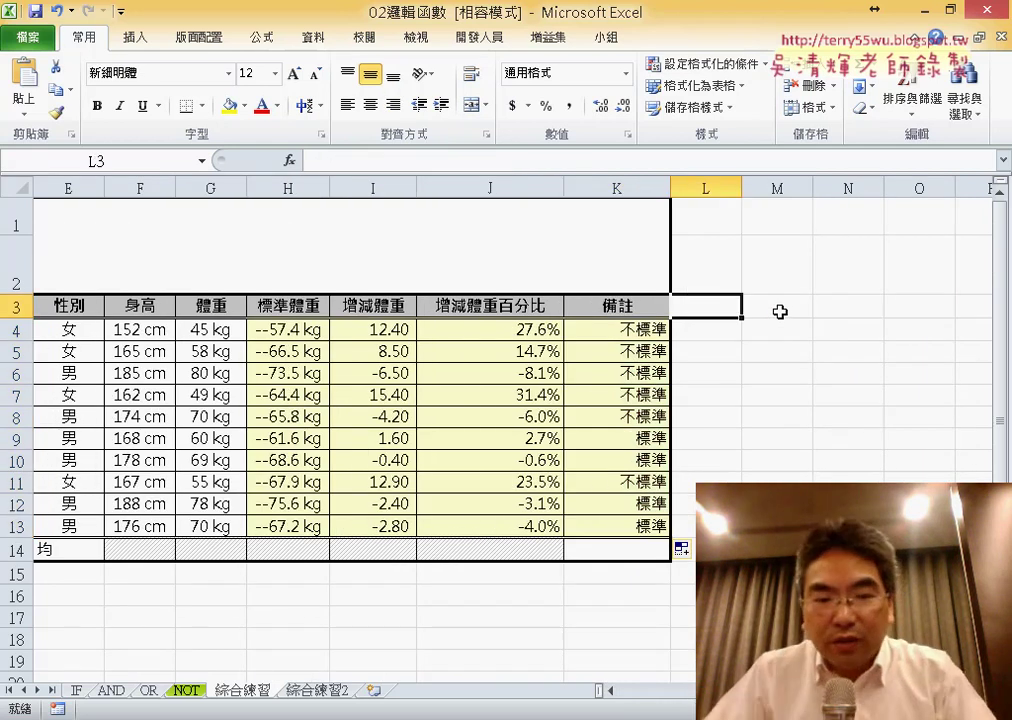
type("Y")
key("BackSpace")
type("an")
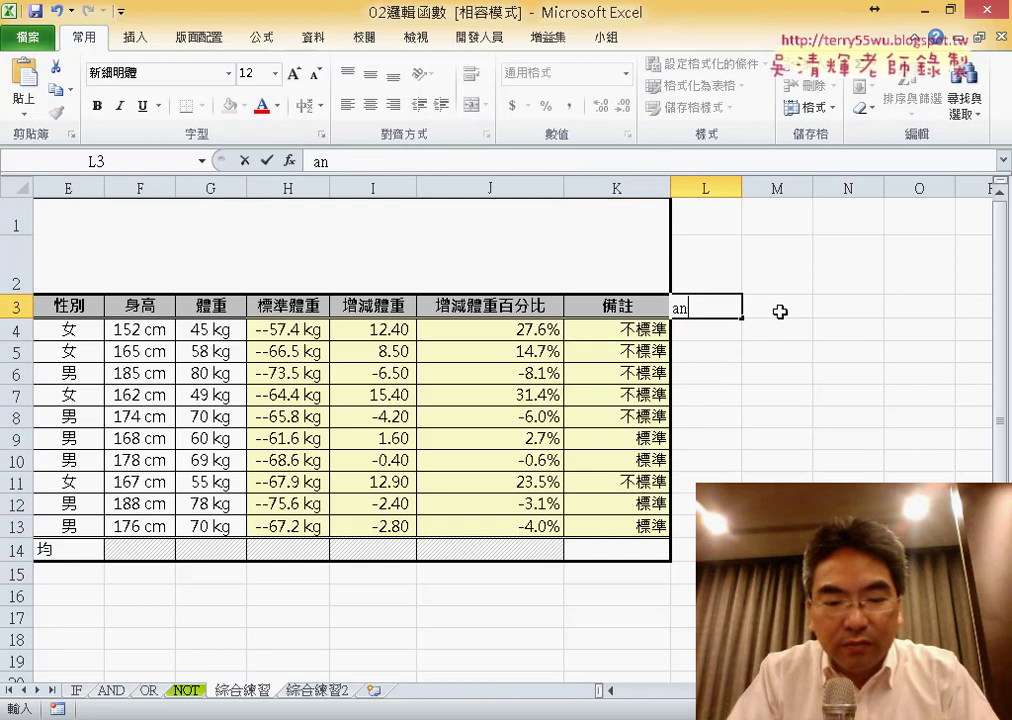
type("d")
key("Return")
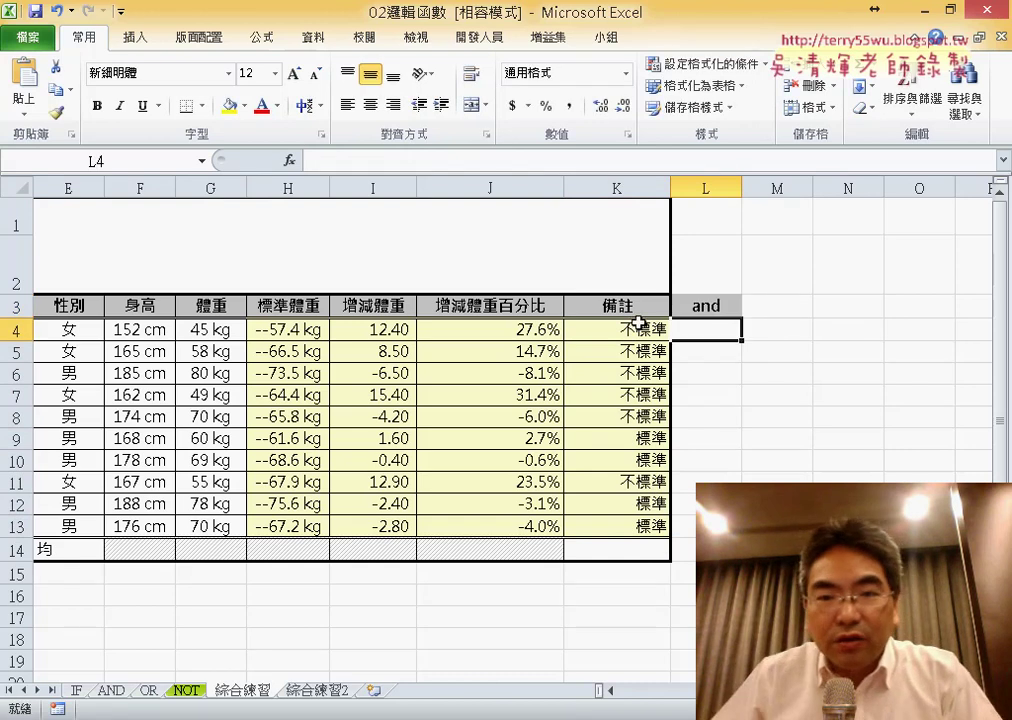
Copy K4's formula from the formula bar and paste it into L4.
left_click(638, 329)
left_click_drag(580, 160, 301, 160)
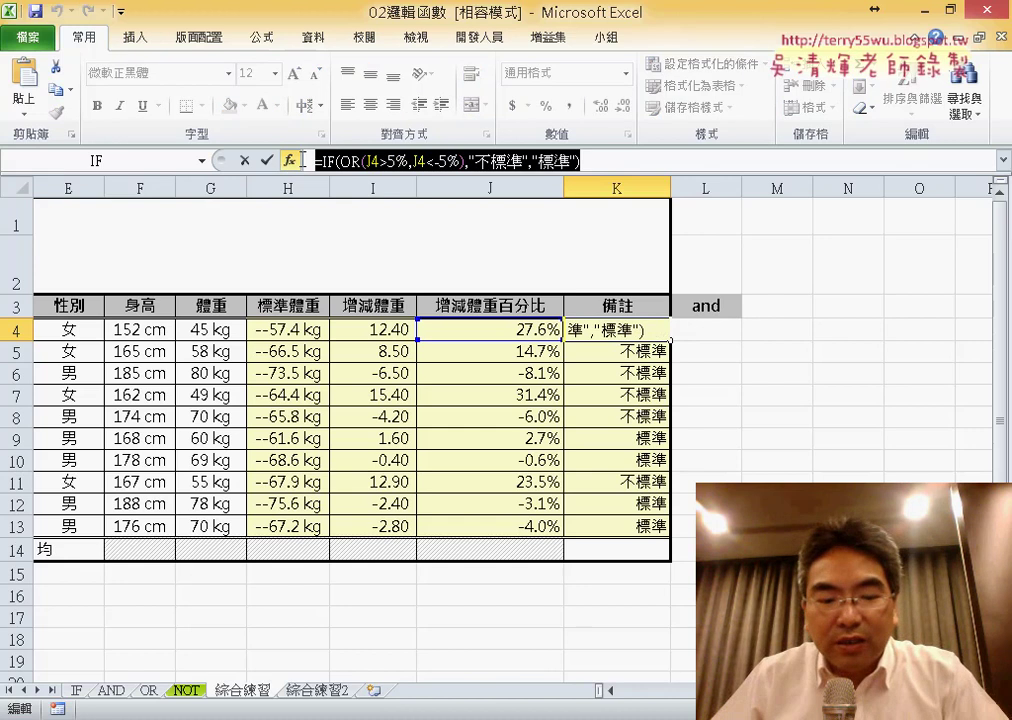
left_click(244, 160)
left_click(712, 334)
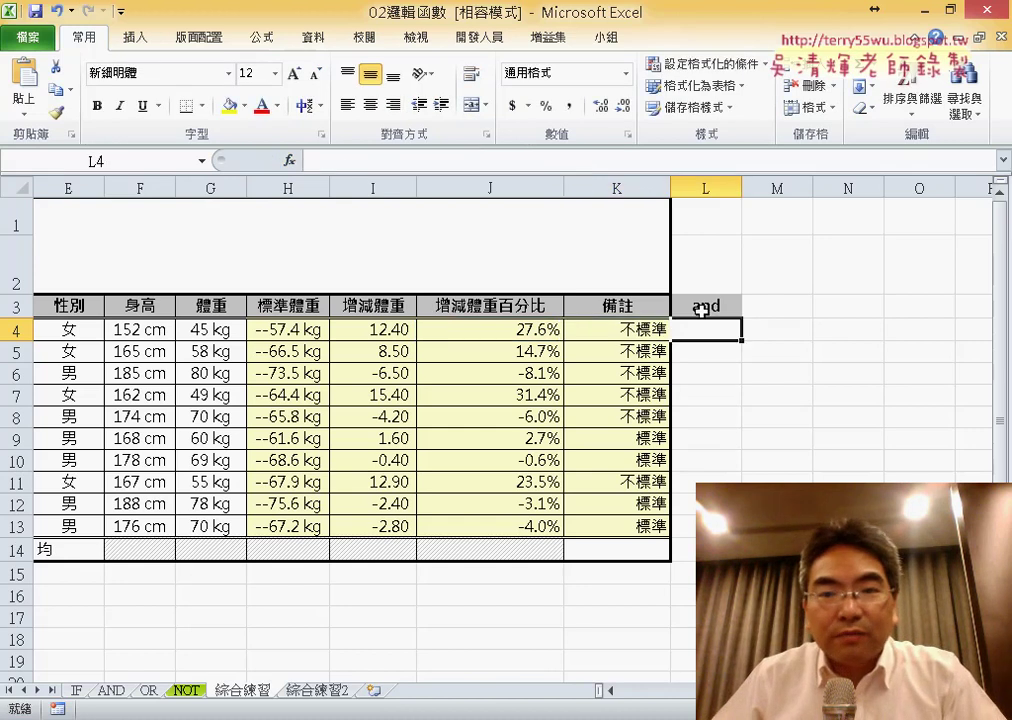
left_click(411, 170)
key("ctrl+v")
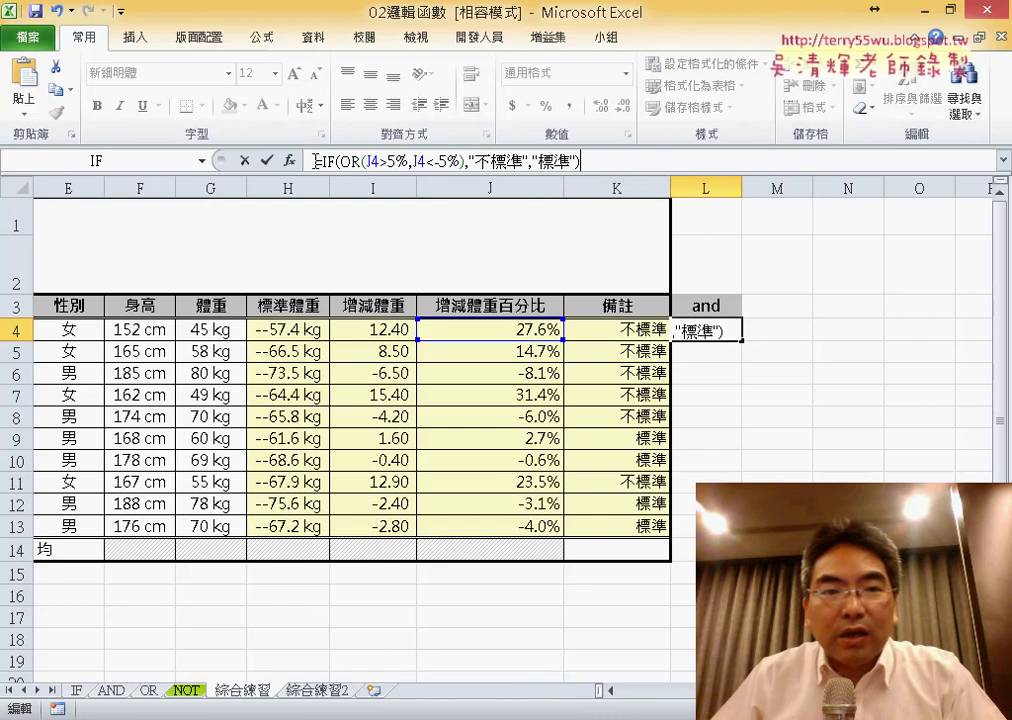
left_click(266, 160)
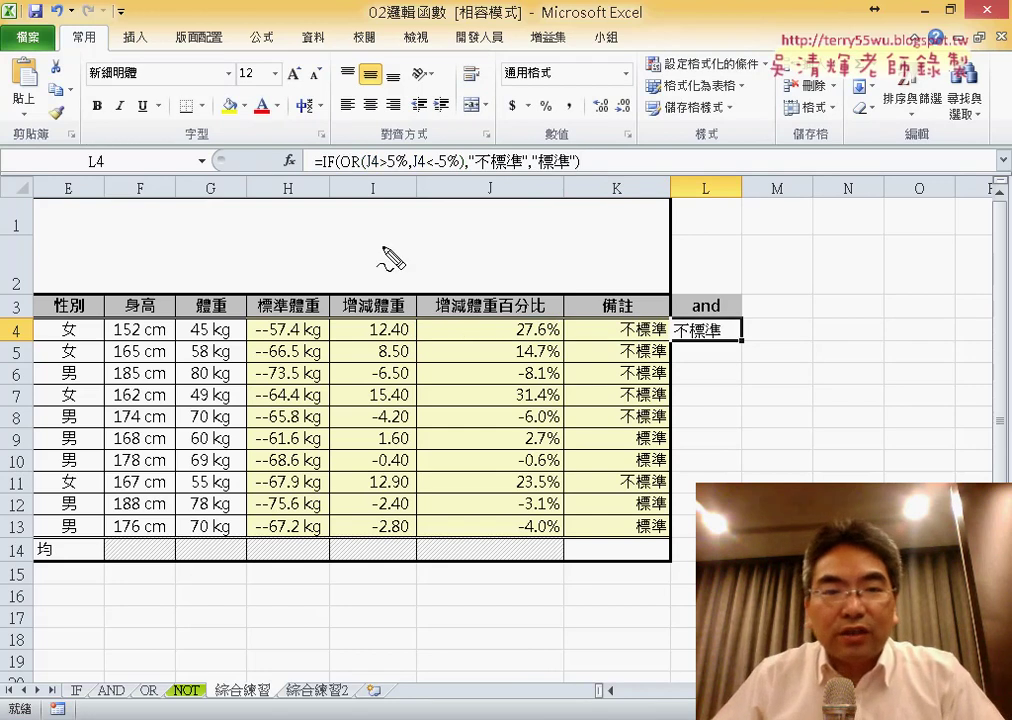
mouse_move(383, 245)
left_mouse_down()
mouse_move(488, 247)
mouse_move(439, 190)
mouse_move(500, 190)
mouse_move(520, 240)
mouse_move(545, 203)
left_mouse_up()
mouse_move(607, 208)
left_mouse_down()
mouse_move(578, 248)
mouse_move(583, 235)
mouse_move(625, 240)
left_mouse_up()
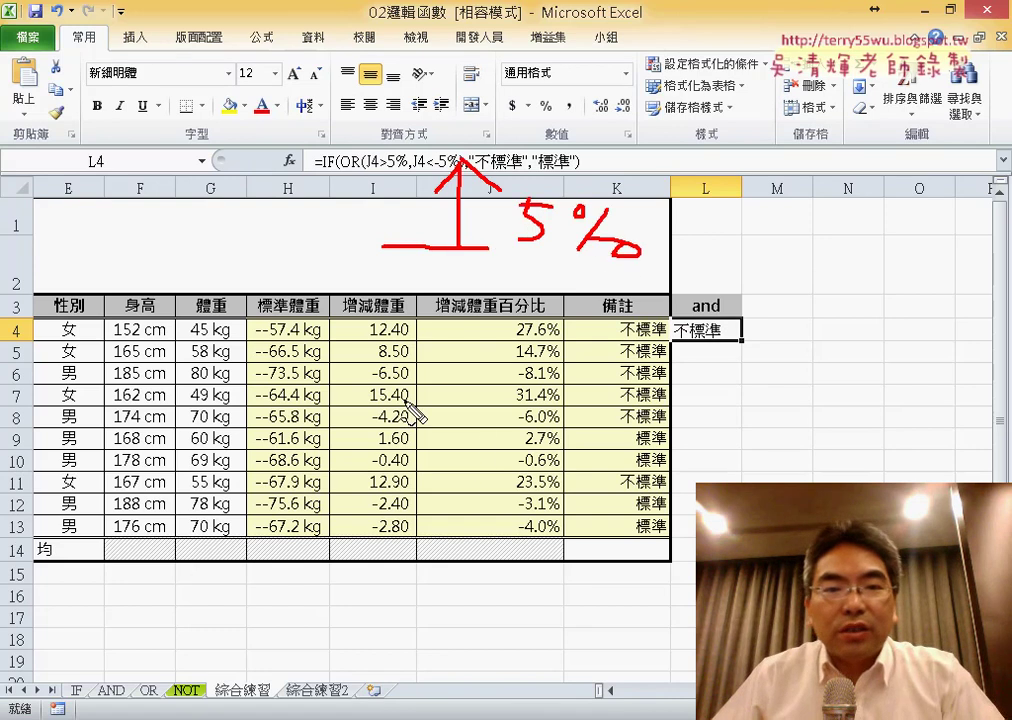
left_click_drag(408, 397, 507, 396)
mouse_move(487, 397)
left_mouse_down()
mouse_move(490, 468)
mouse_move(530, 482)
left_mouse_up()
left_click_drag(590, 405, 605, 428)
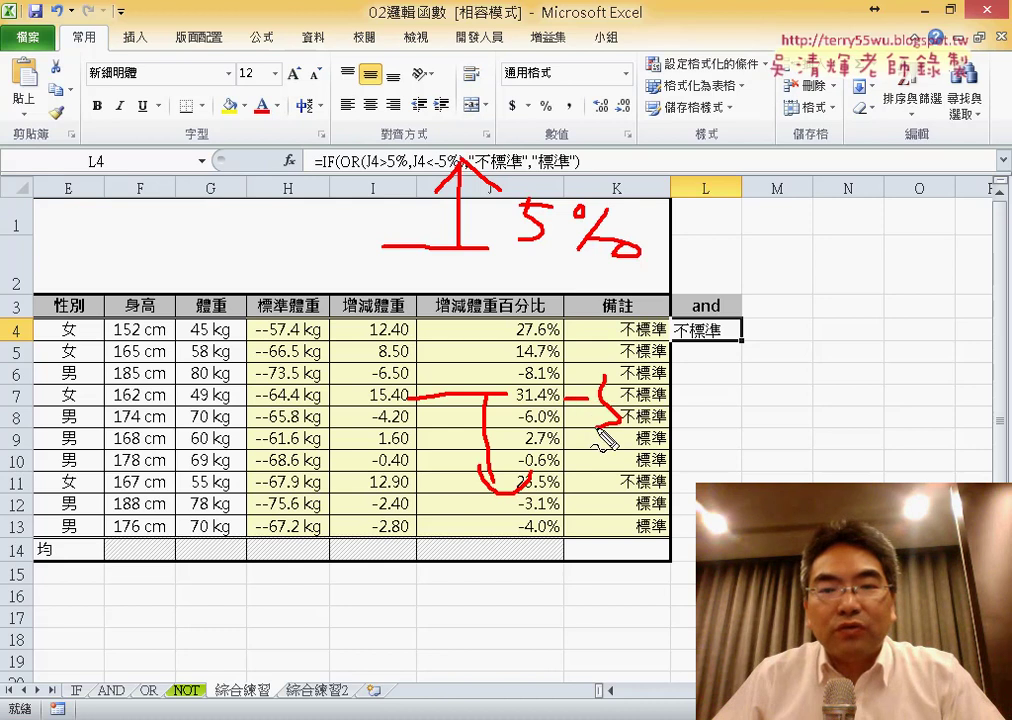
left_click_drag(605, 380, 630, 378)
left_click_drag(640, 440, 688, 396)
left_click_drag(683, 440, 690, 428)
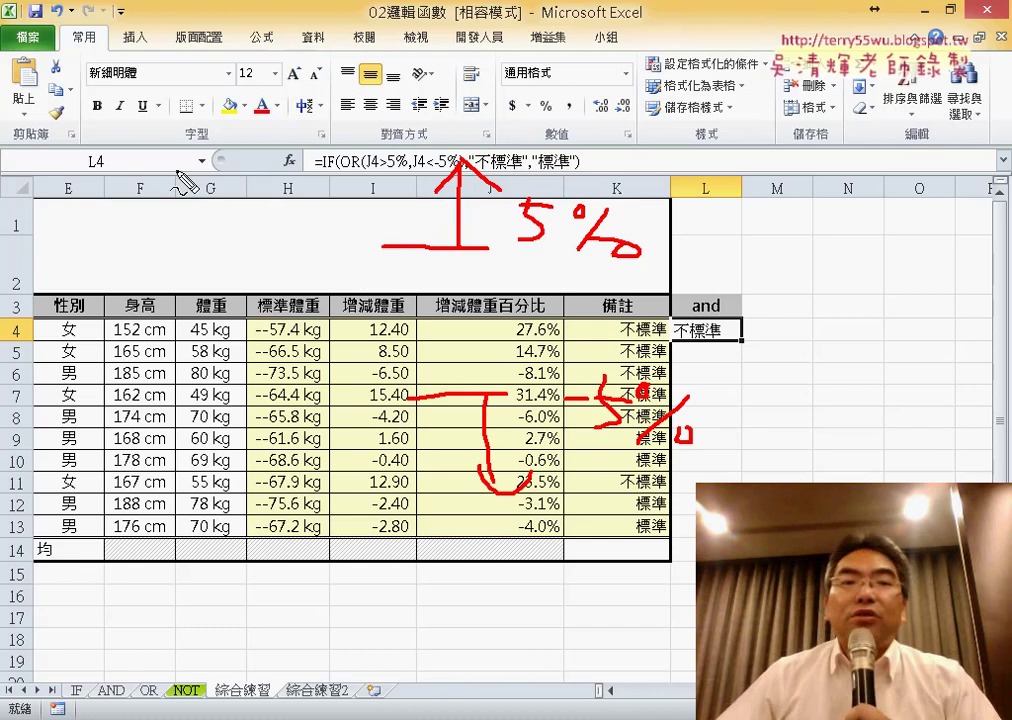
left_click_drag(185, 160, 276, 188)
left_click_drag(388, 257, 485, 255)
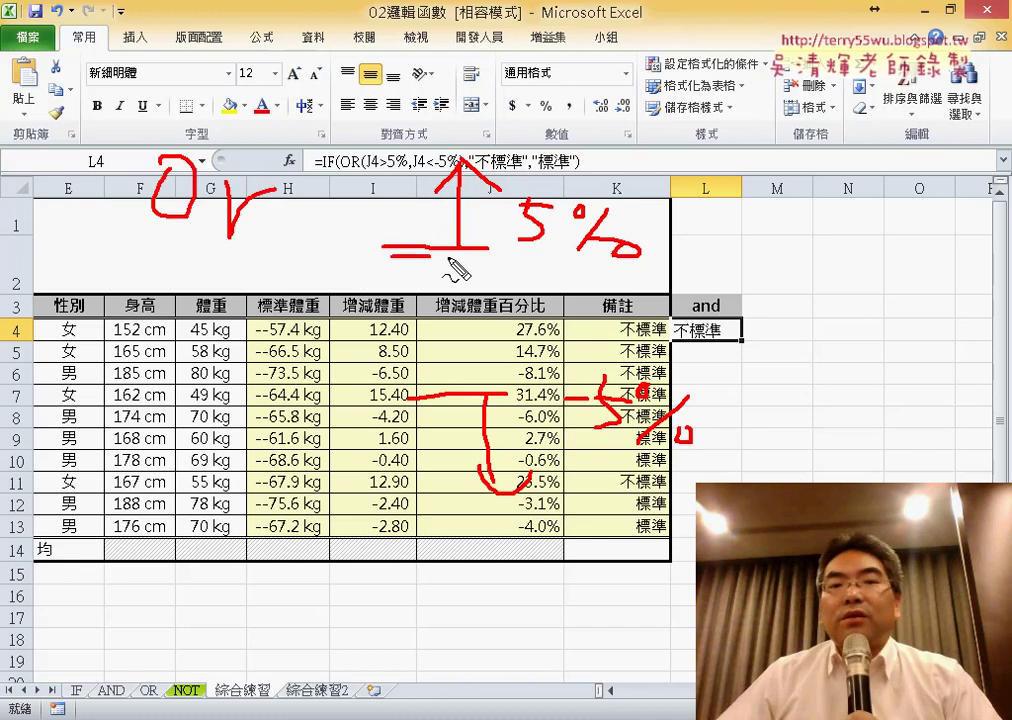
mouse_move(445, 392)
left_mouse_down()
mouse_move(445, 318)
mouse_move(458, 336)
left_mouse_up()
left_click_drag(462, 262, 466, 292)
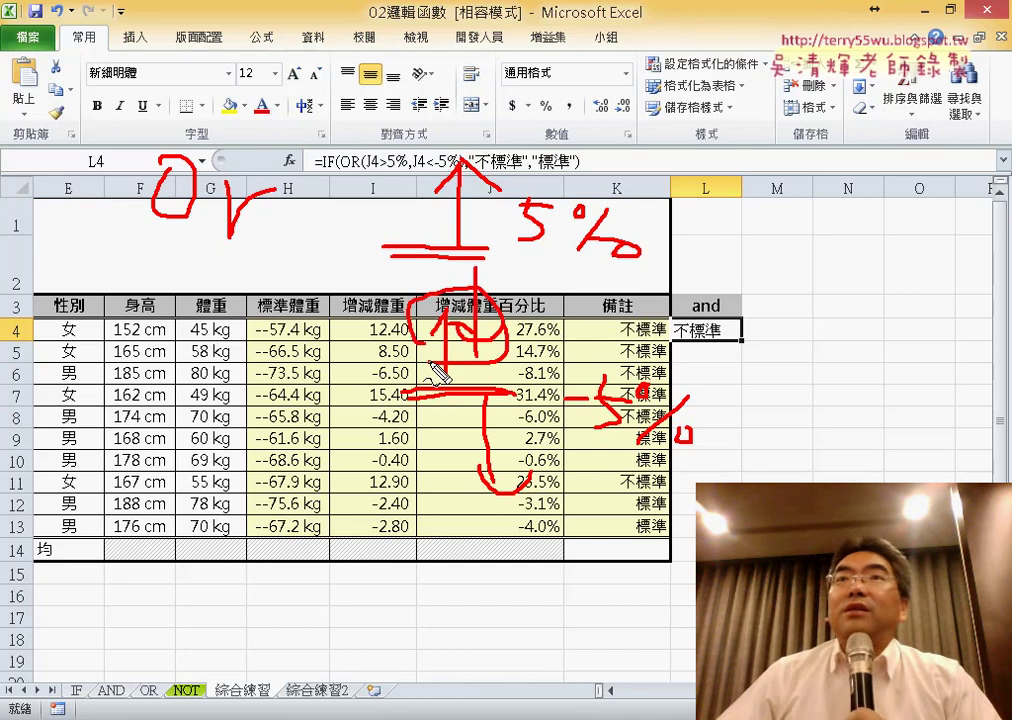
mouse_move(233, 362)
left_mouse_down()
mouse_move(262, 326)
mouse_move(285, 360)
left_mouse_up()
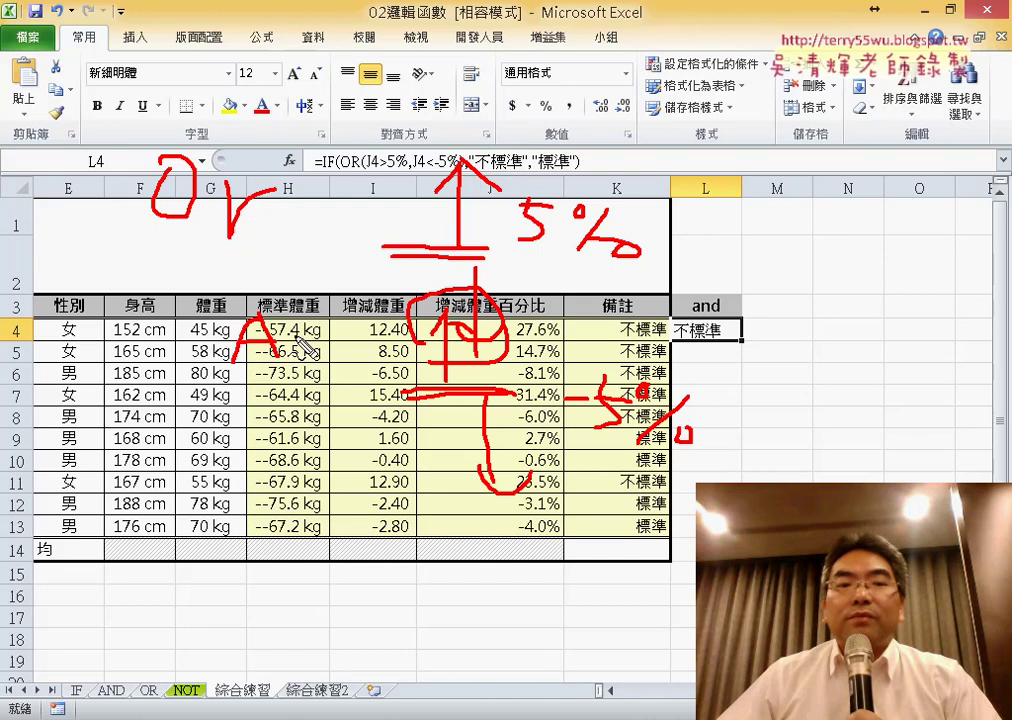
left_click_drag(350, 326, 349, 350)
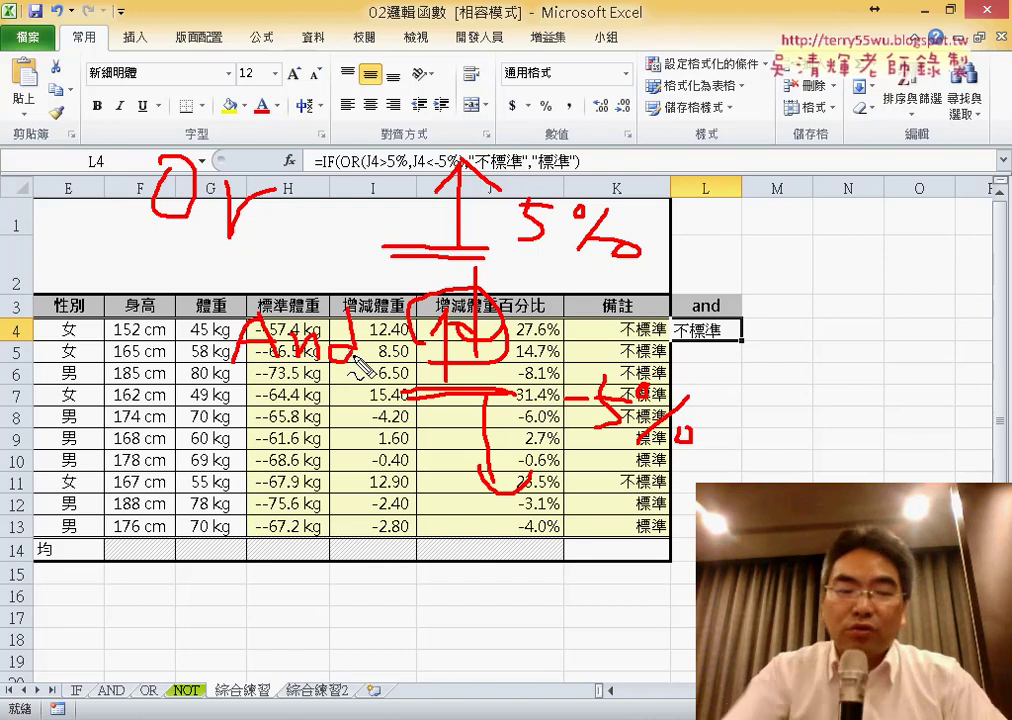
key("Escape")
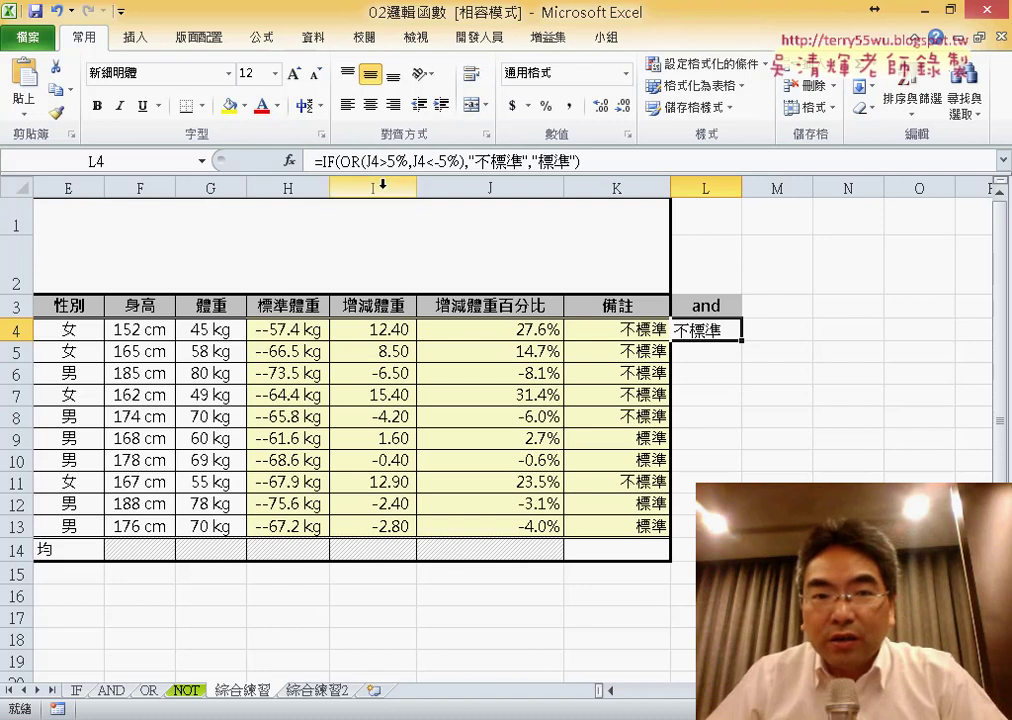
Open L4's IF arguments and start replacing OR with and, using J4<=5% as the first comparison.
left_click(322, 161)
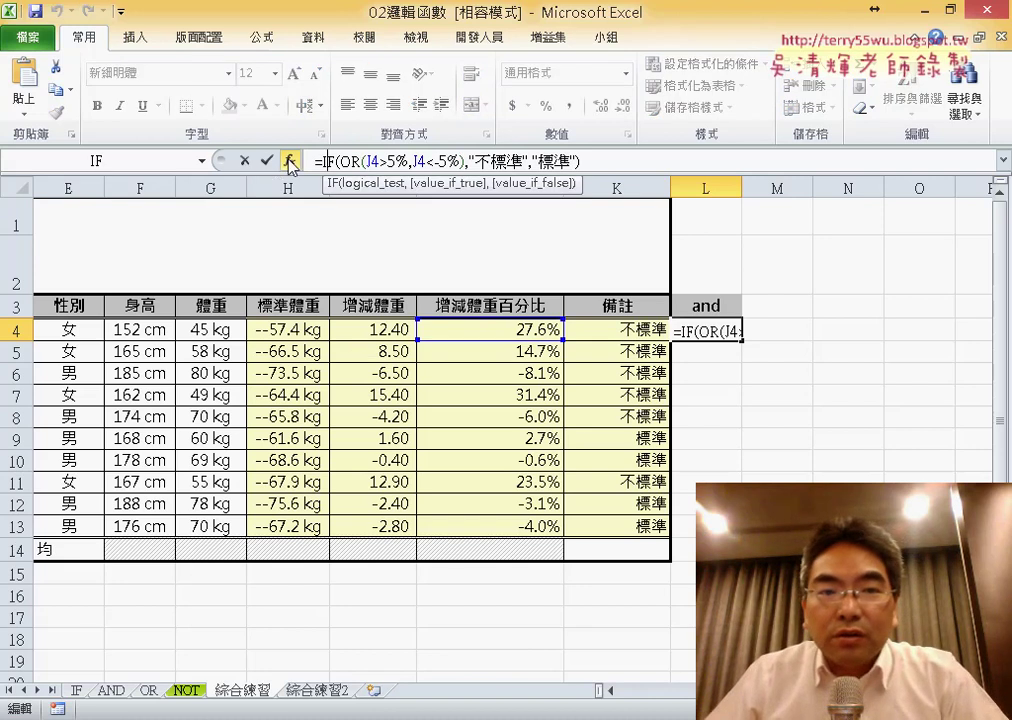
left_click(289, 161)
left_click(322, 231)
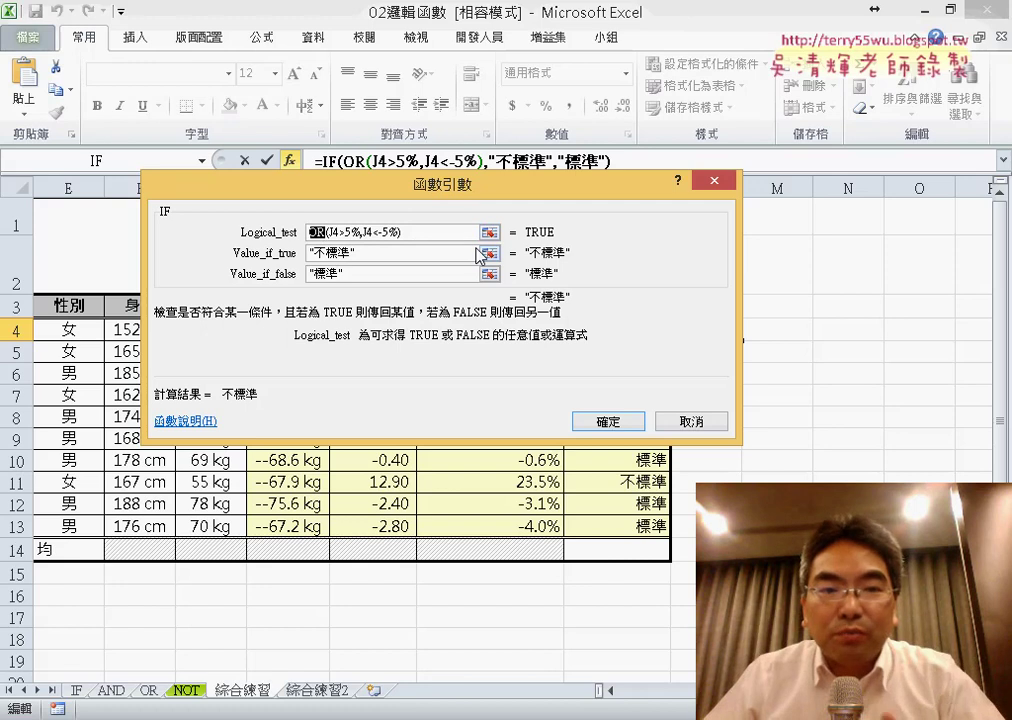
type("a")
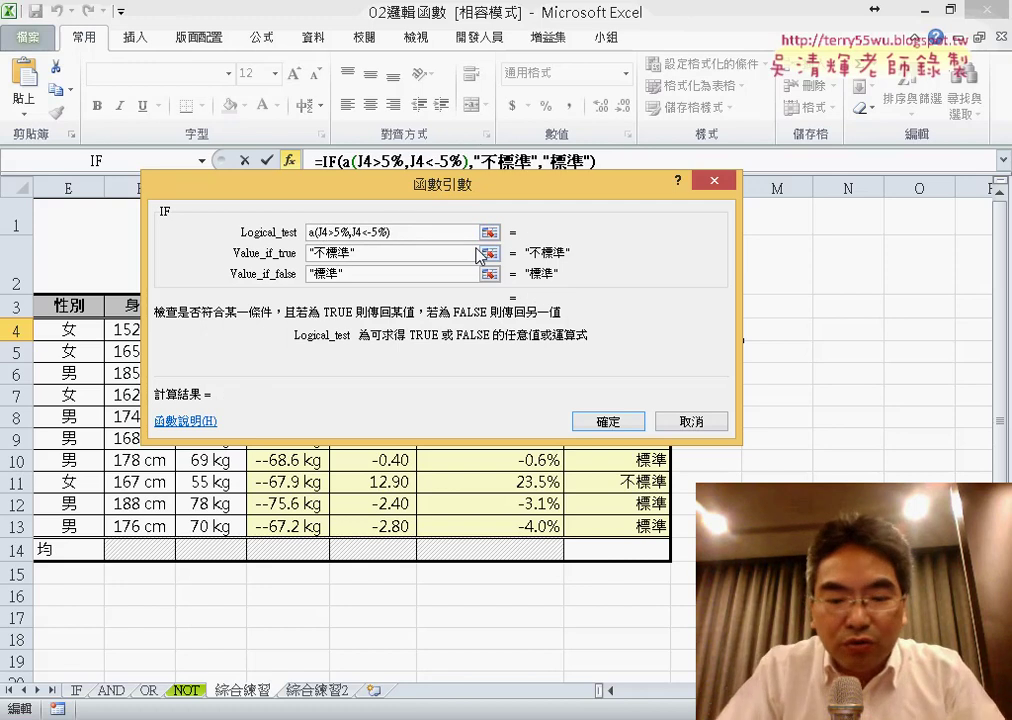
type("nd")
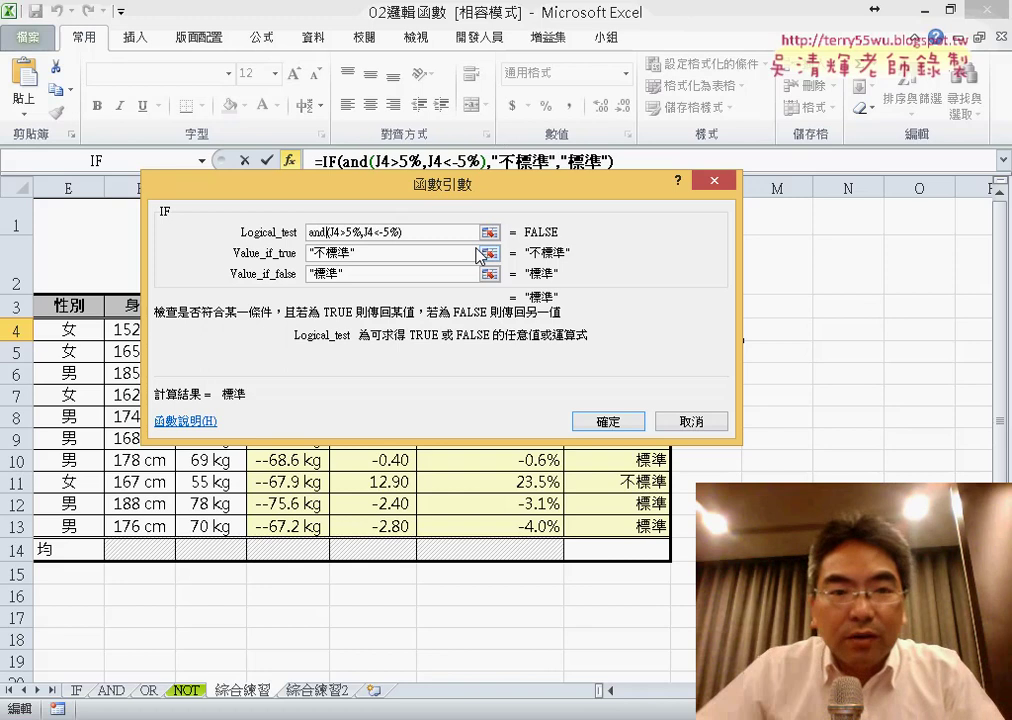
left_click_drag(500, 199, 409, 421)
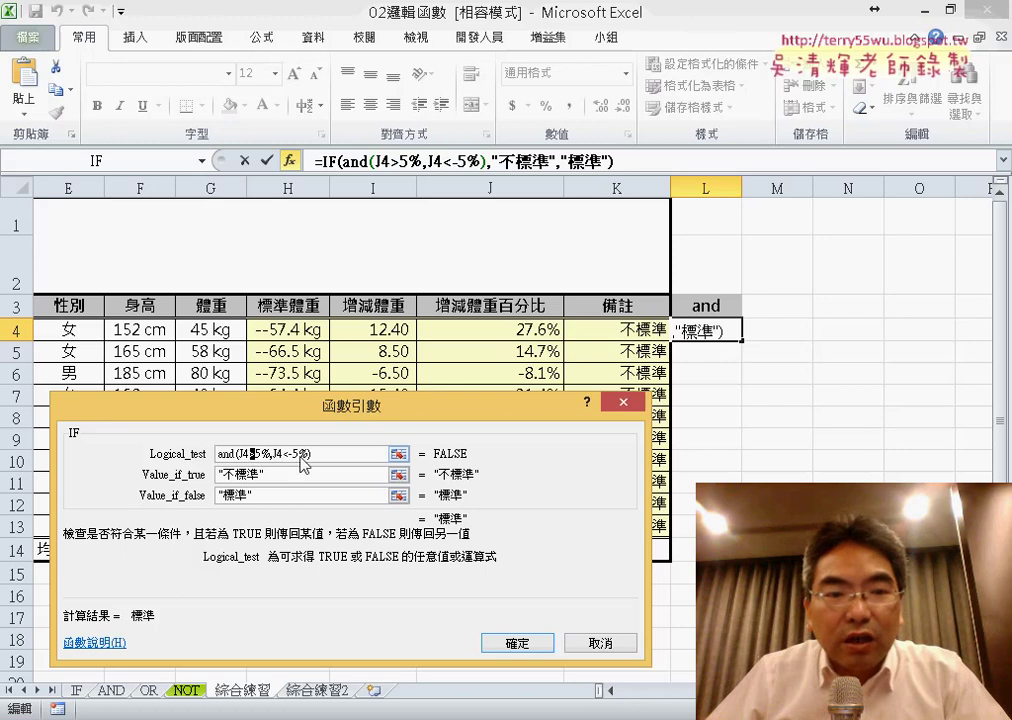
type("<")
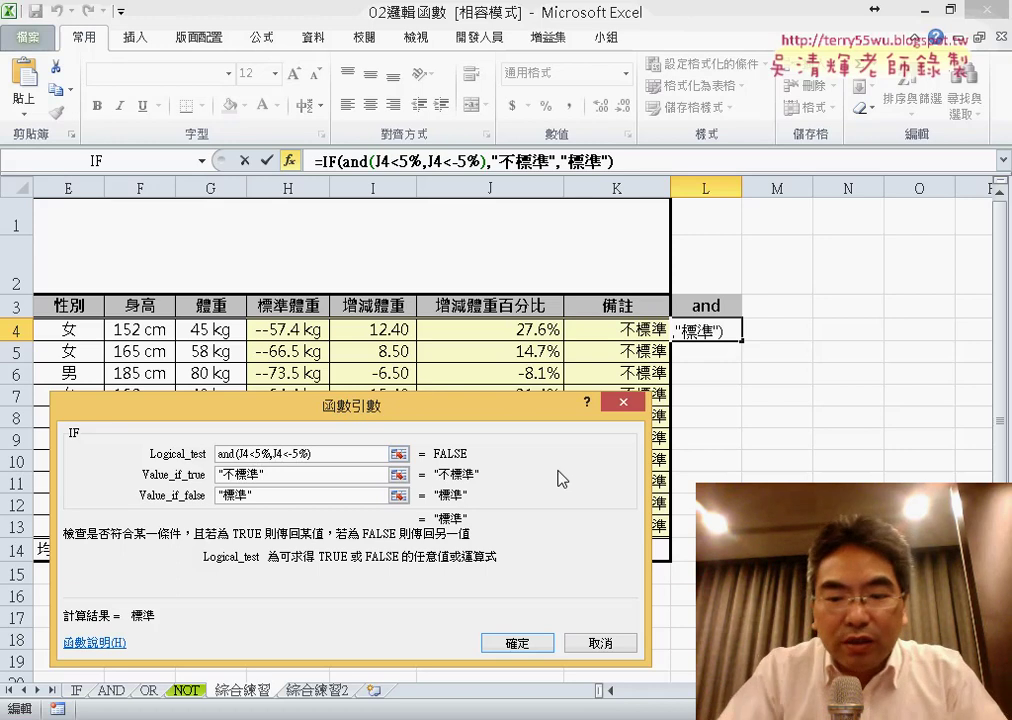
type("=")
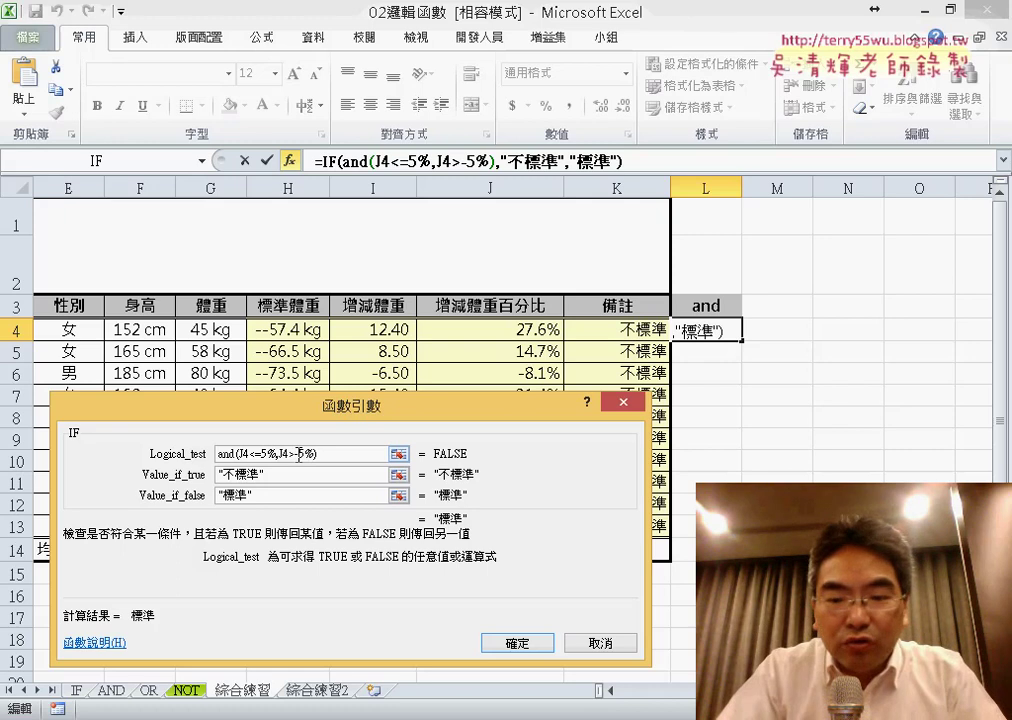
Finish the second comparison as J4>=-5%, completing and(J4<=5%,J4>=-5%).
left_click(298, 454)
type("=")
left_click_drag(330, 456, 186, 455)
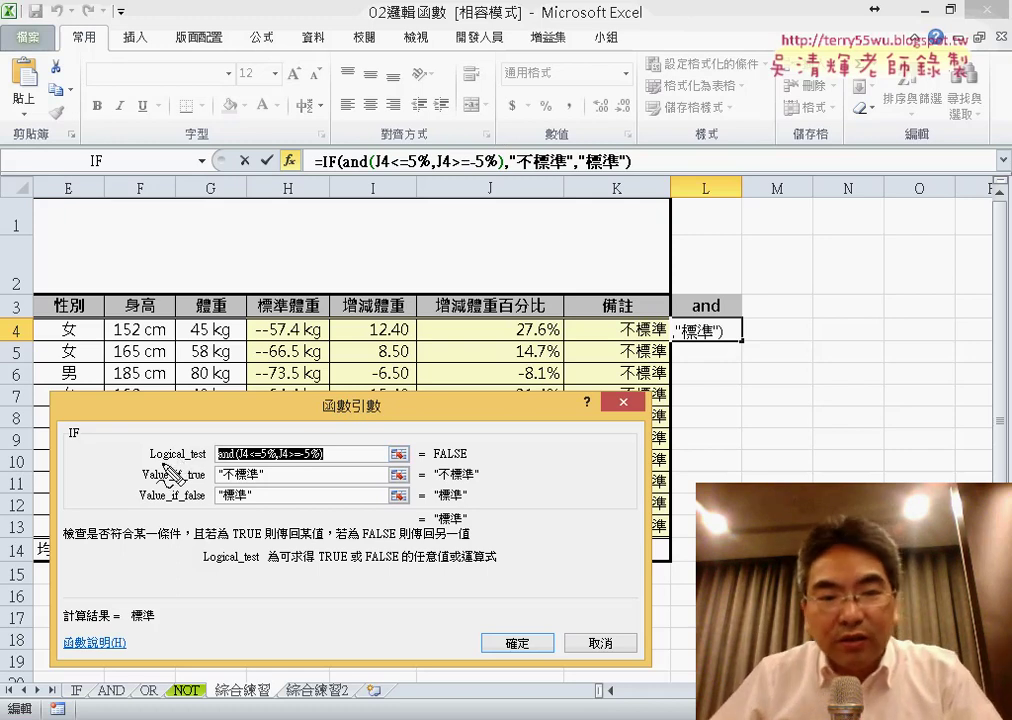
mouse_move(535, 216)
left_mouse_down()
mouse_move(668, 205)
mouse_move(601, 300)
left_mouse_up()
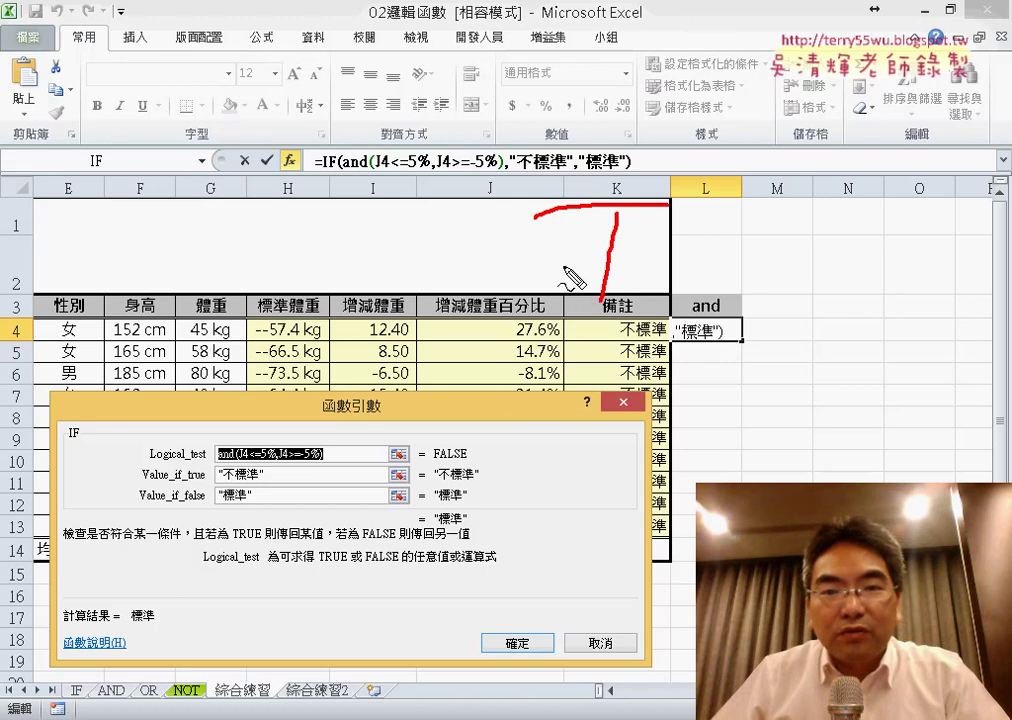
left_click_drag(565, 265, 628, 252)
mouse_move(534, 395)
left_mouse_down()
mouse_move(671, 379)
mouse_move(649, 255)
mouse_move(590, 335)
left_mouse_up()
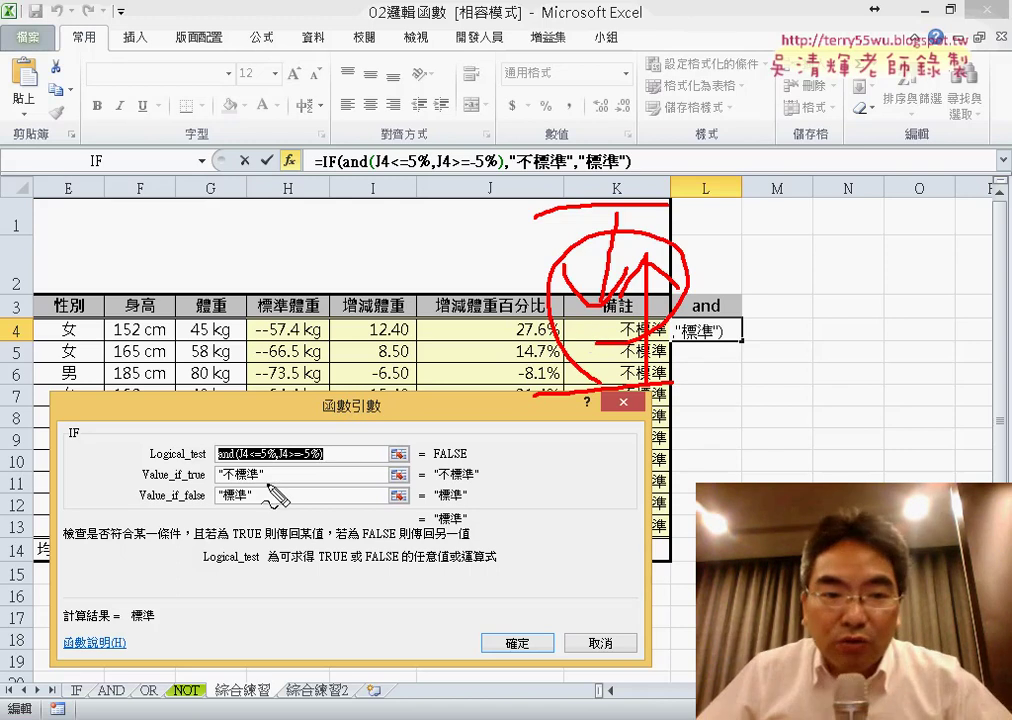
mouse_move(222, 484)
left_mouse_down()
mouse_move(258, 484)
mouse_move(258, 506)
left_mouse_up()
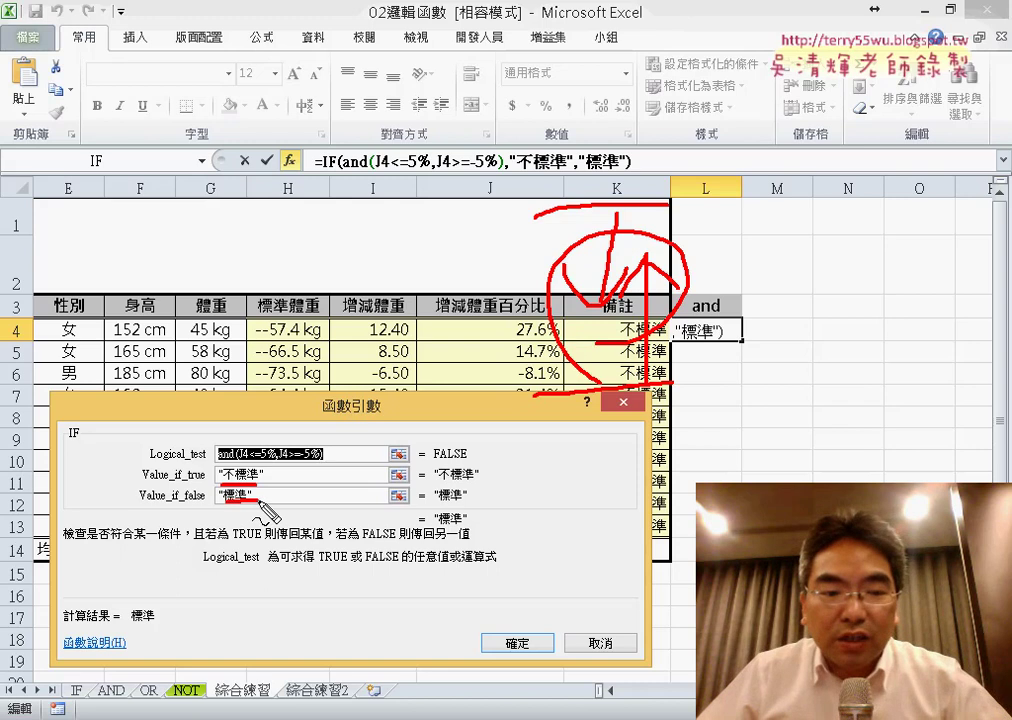
key("Escape")
Swap the results to "標準" when true and "不標準" when false, and confirm.
left_click(230, 477)
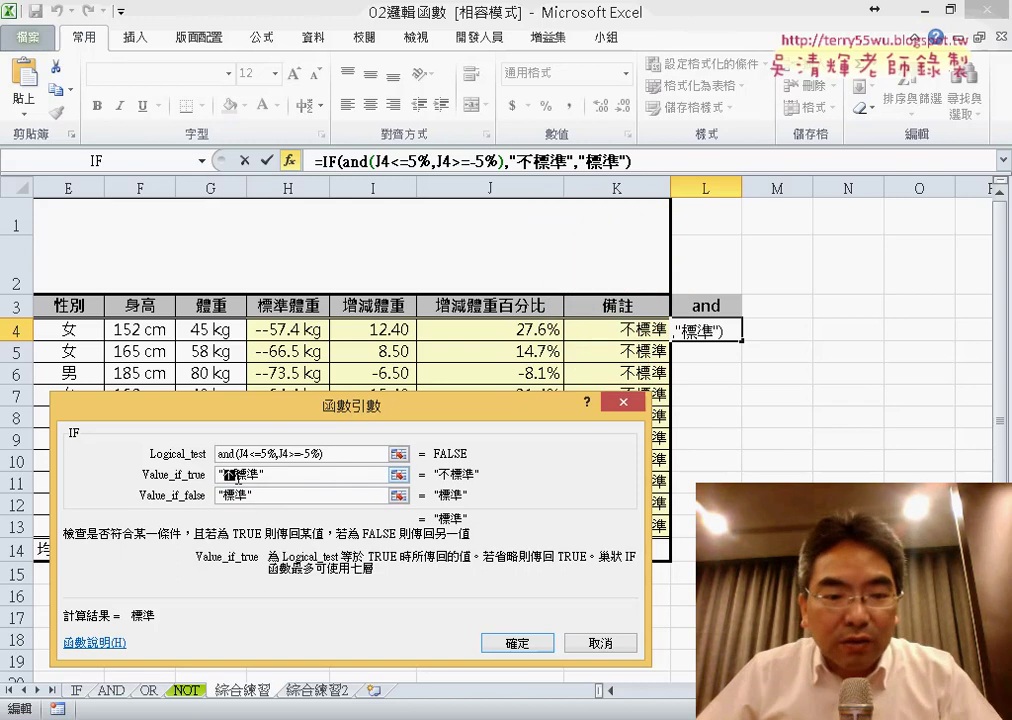
key("Delete")
left_click(230, 497)
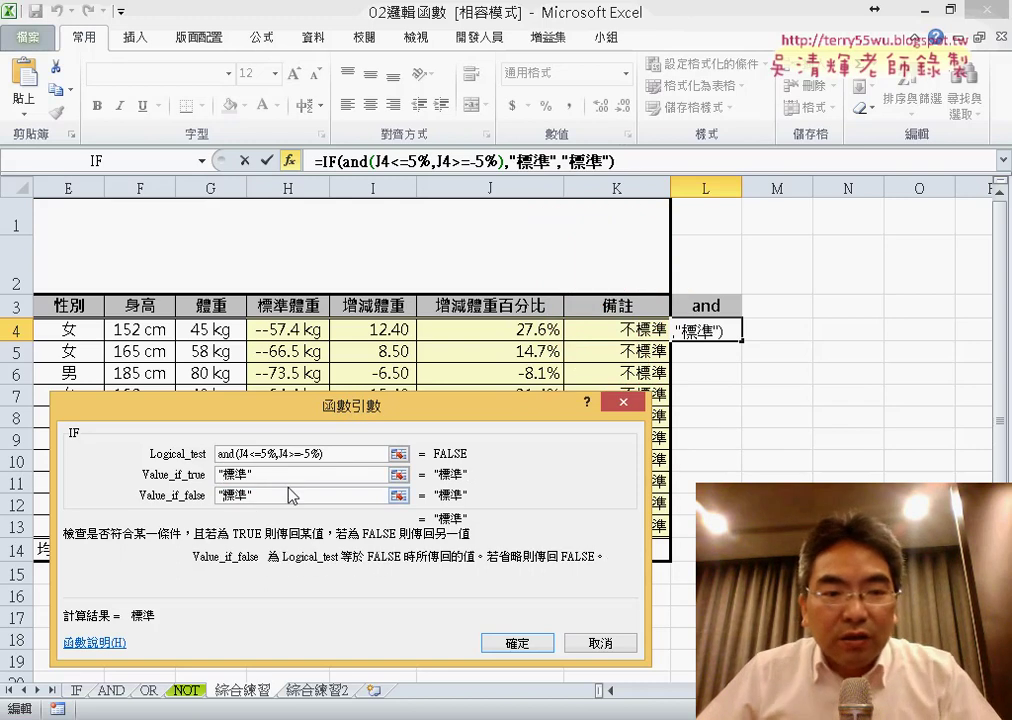
type("不")
left_click_drag(272, 477, 203, 477)
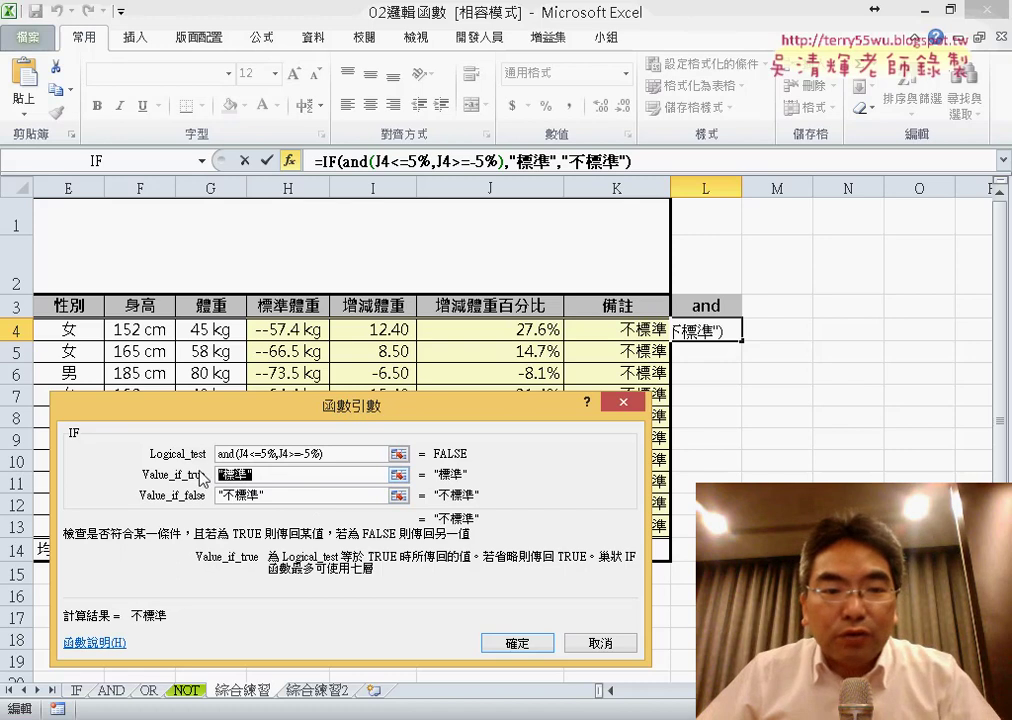
left_click(520, 643)
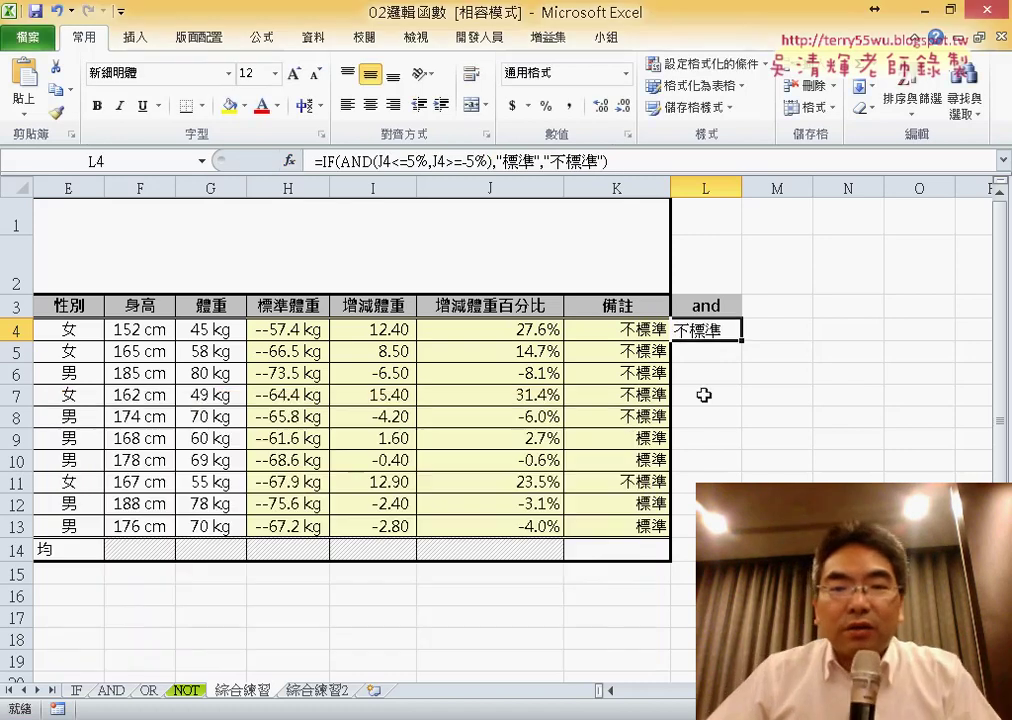
Fill L4's AND formula down to L13, then select the 不標準 argument in K4's formula.
left_click_drag(745, 344, 742, 532)
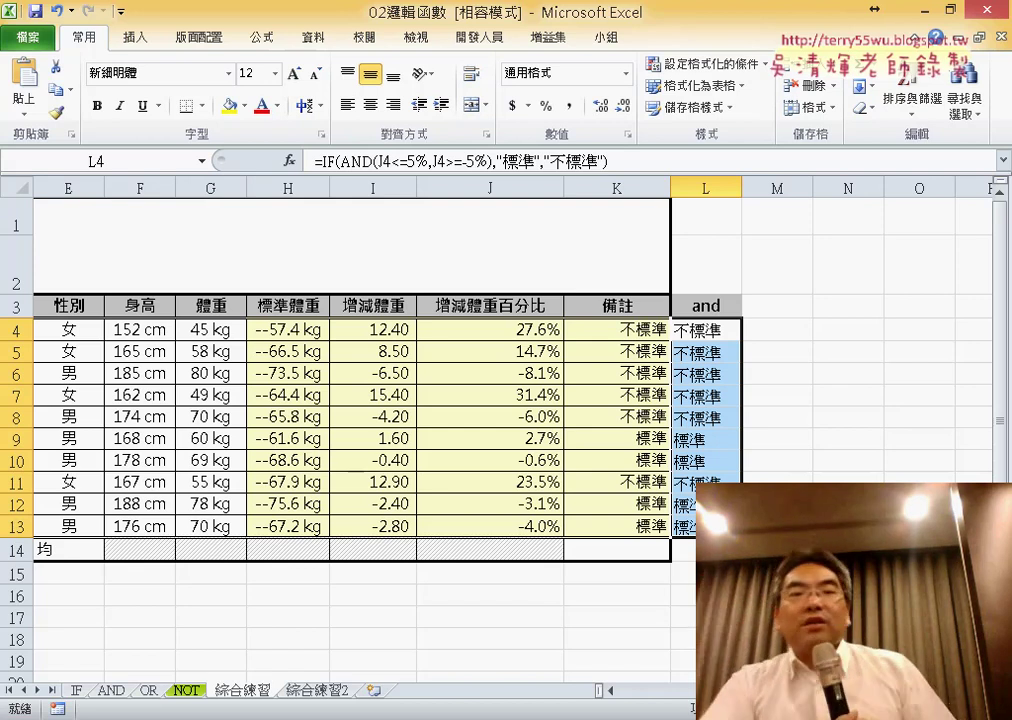
left_click(632, 330)
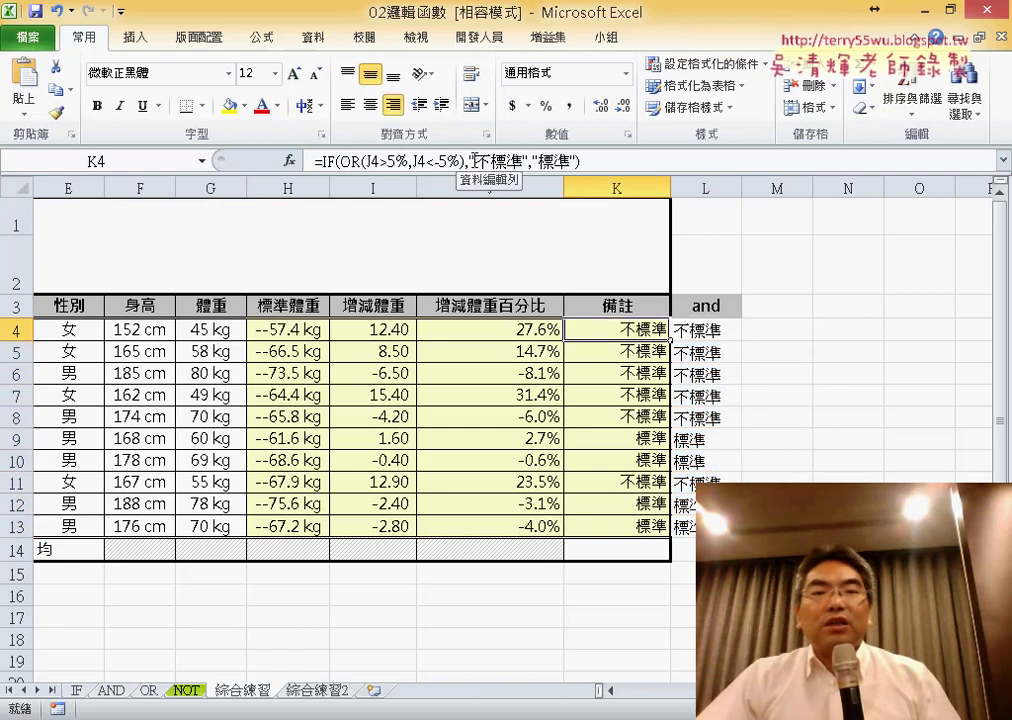
left_click_drag(471, 160, 491, 159)
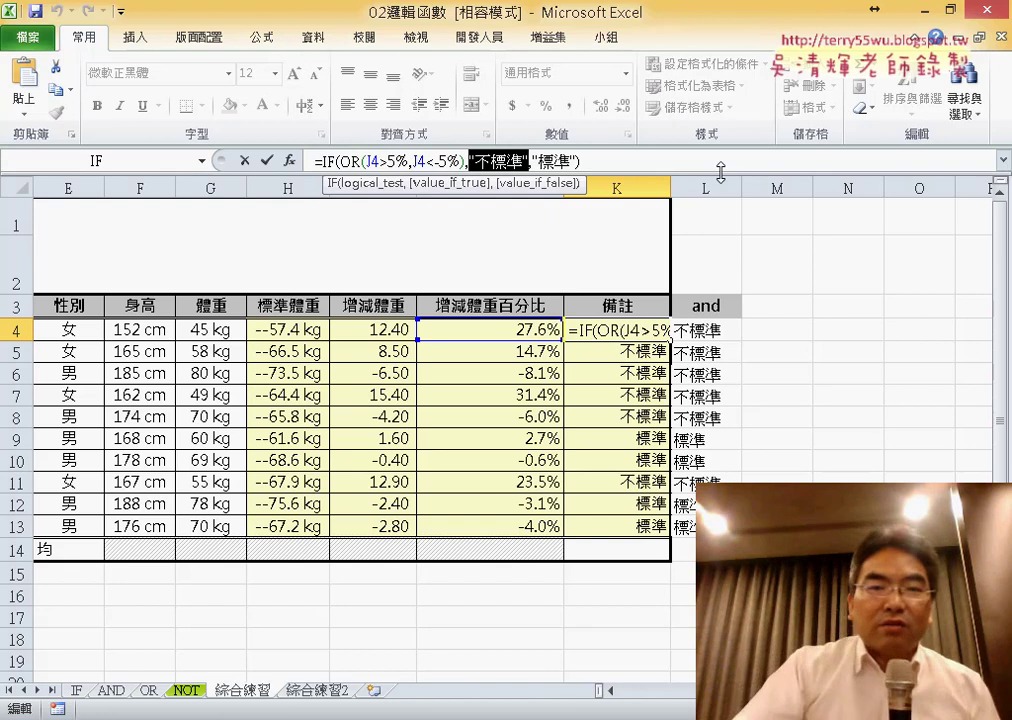
Replace 不標準 in K4's formula with a nested IF whose test is J4>5%.
key("Delete")
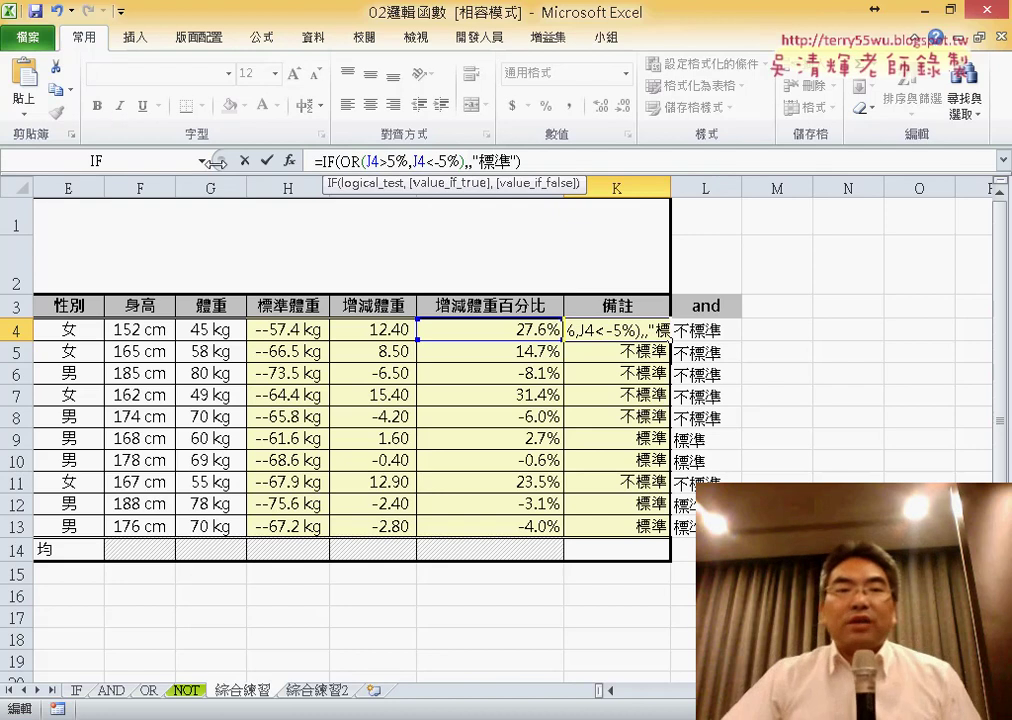
left_click(204, 161)
key("ctrl+a")
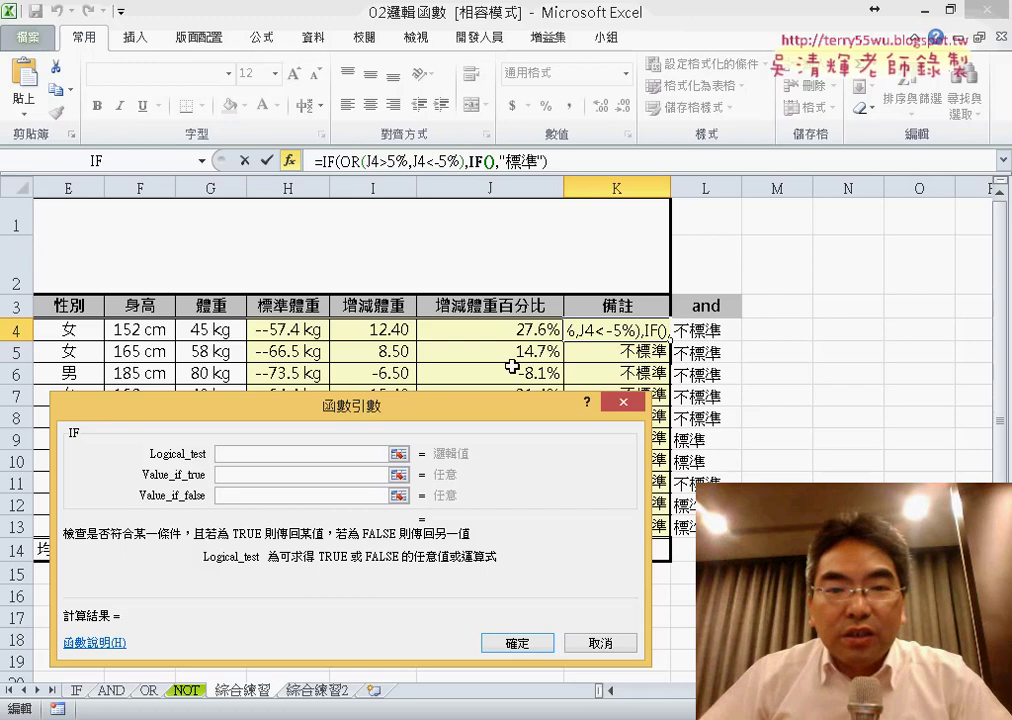
left_click(525, 330)
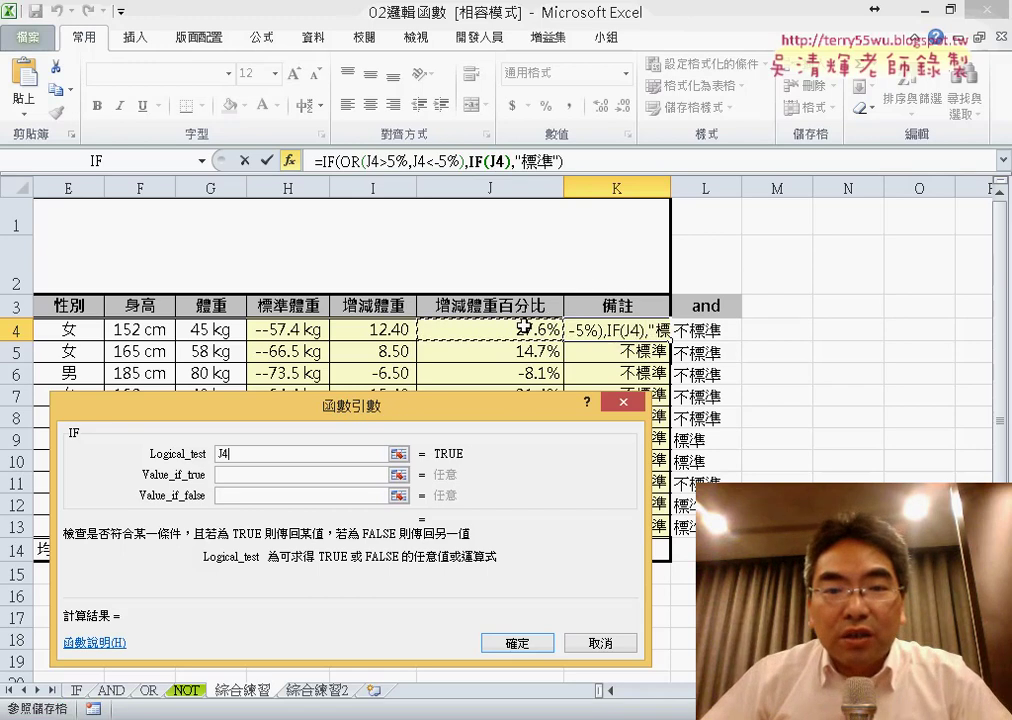
type(">")
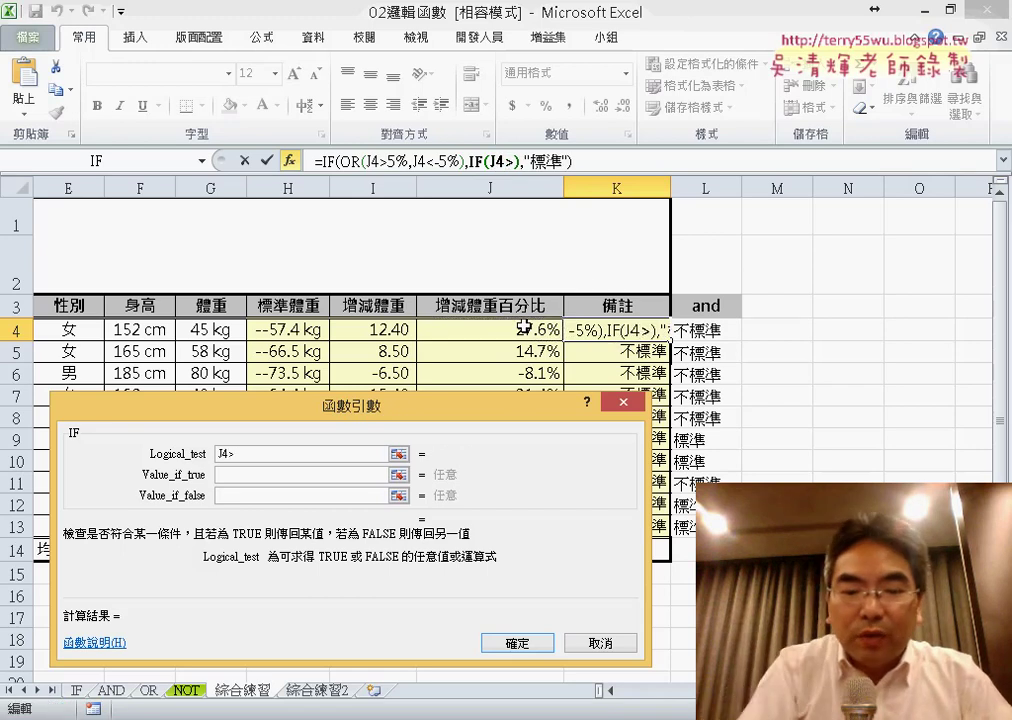
type("5")
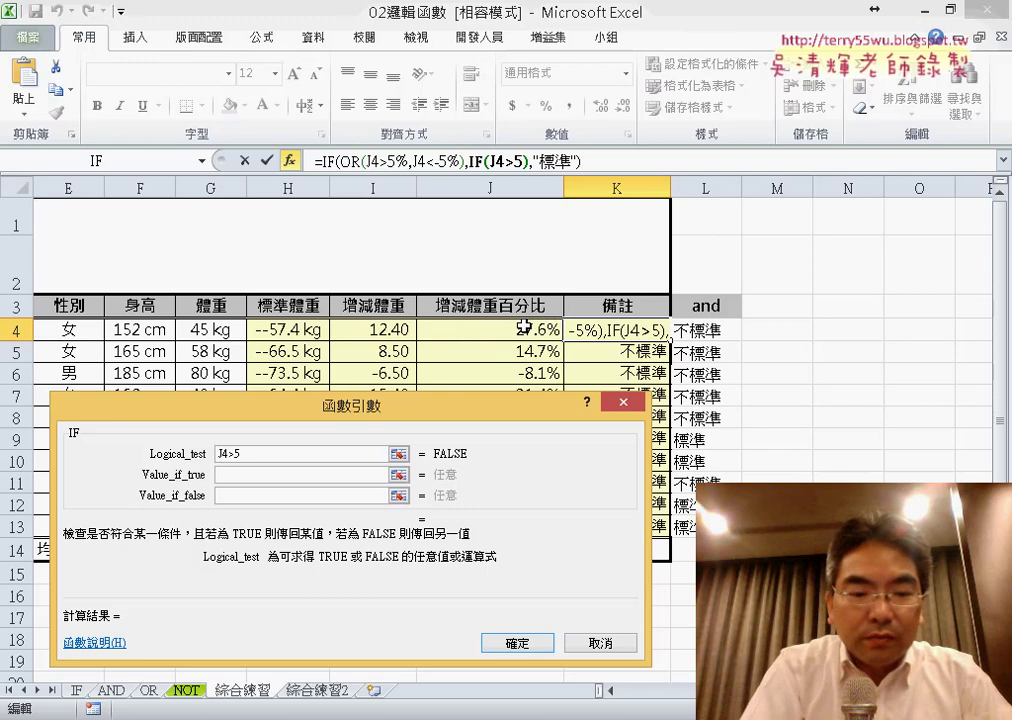
type("%")
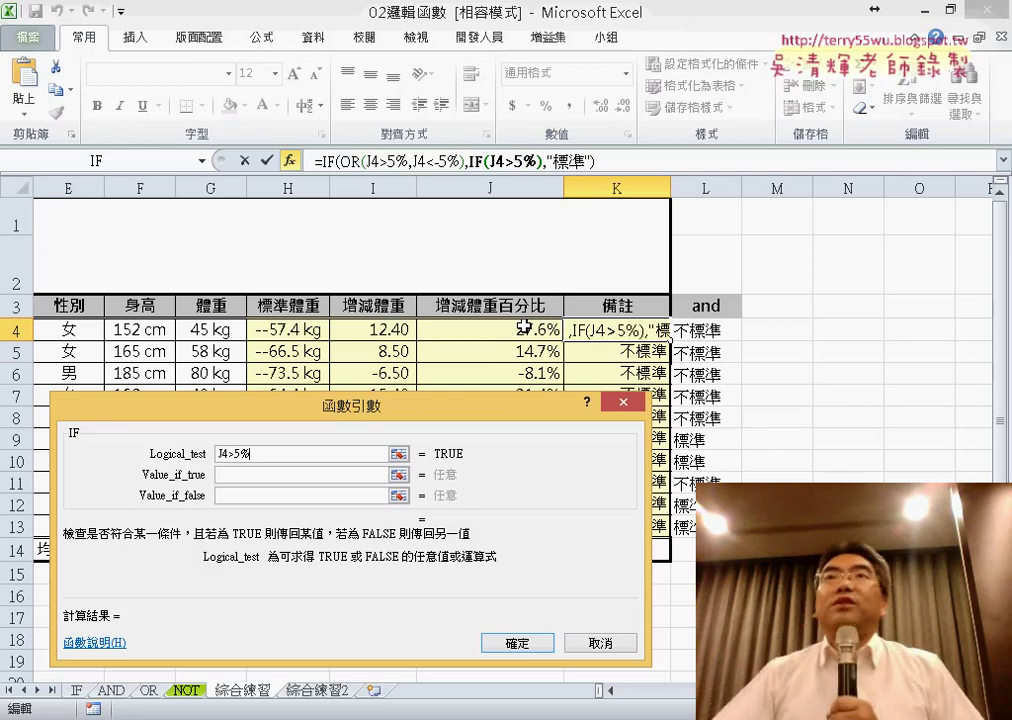
left_click(307, 474)
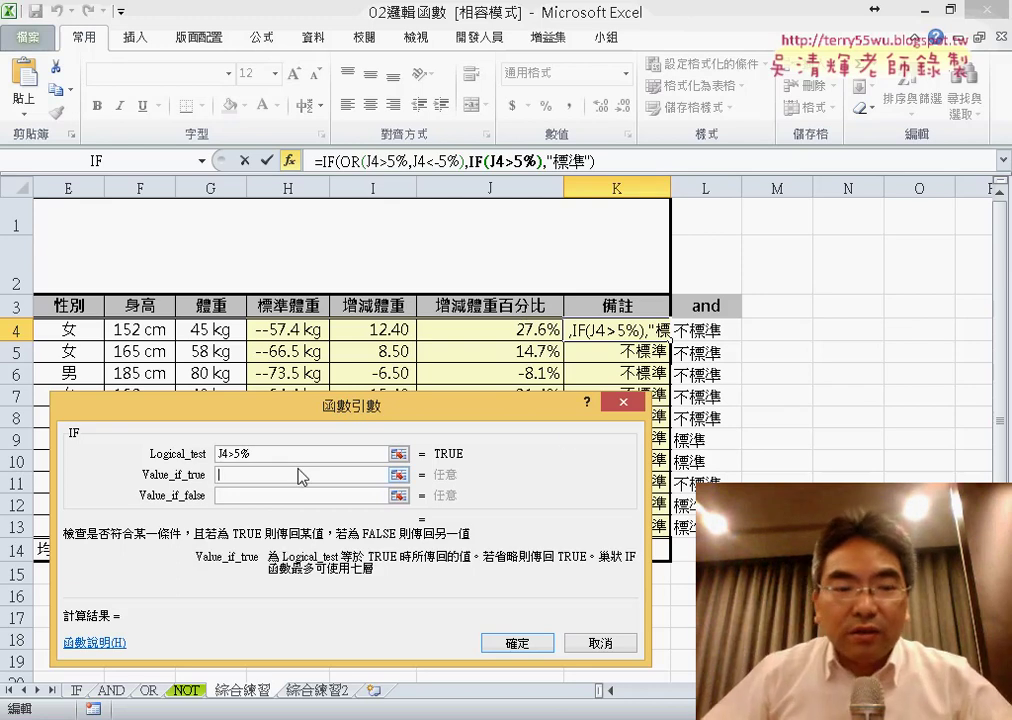
Set the nested IF to return 過瘦 when true and 過胖 when false.
type("\"\"")
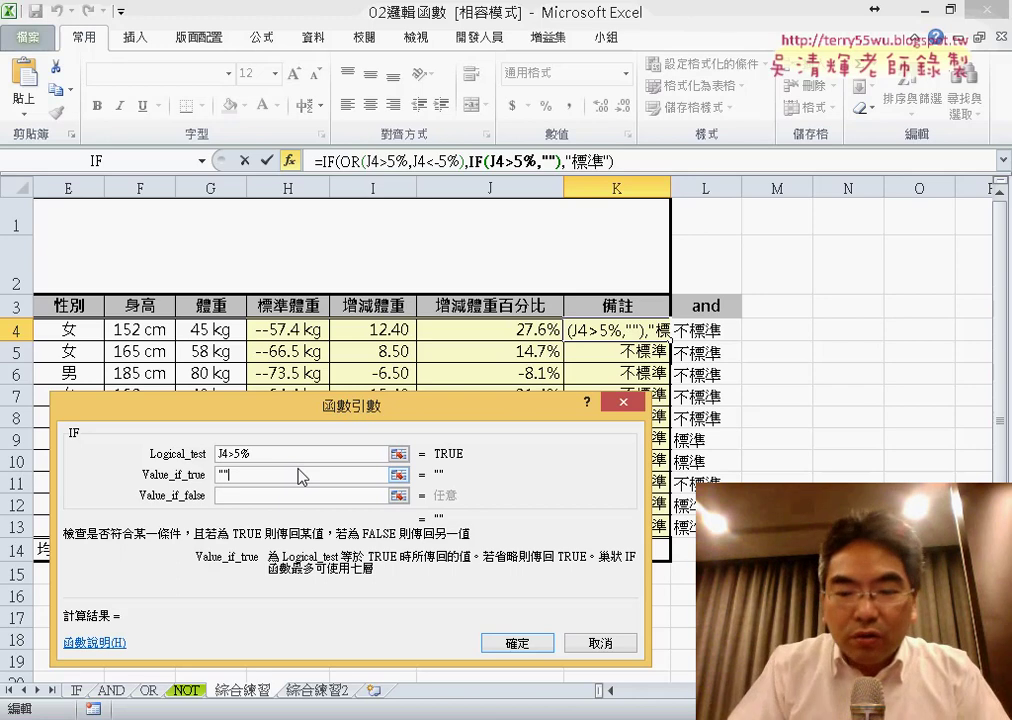
key("BackSpace")
key("BackSpace")
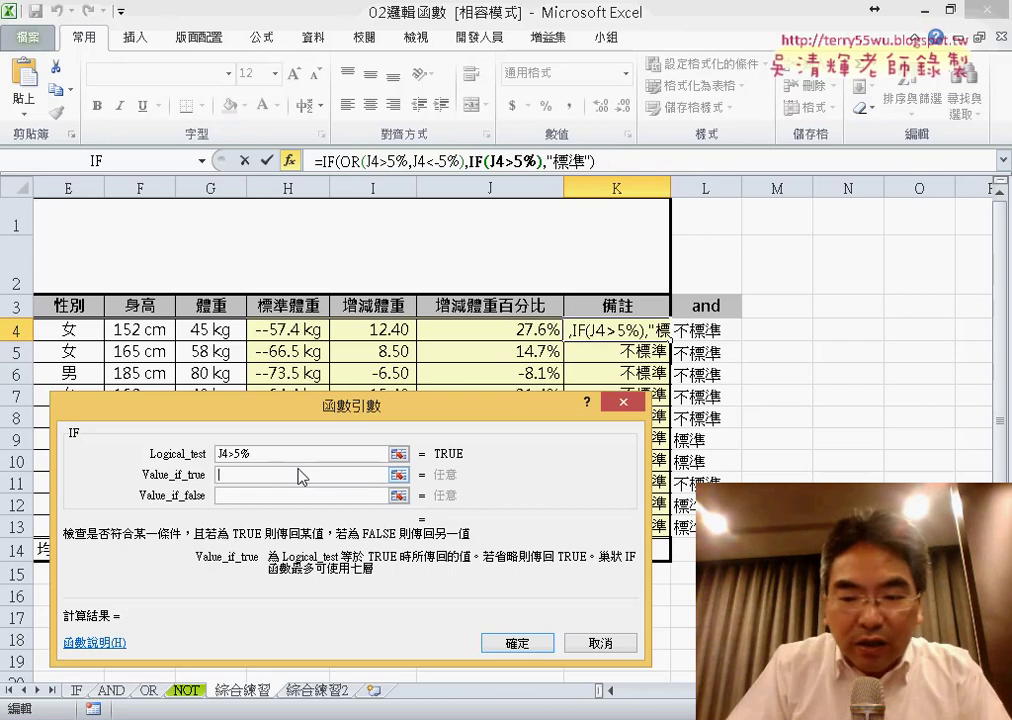
type("過")
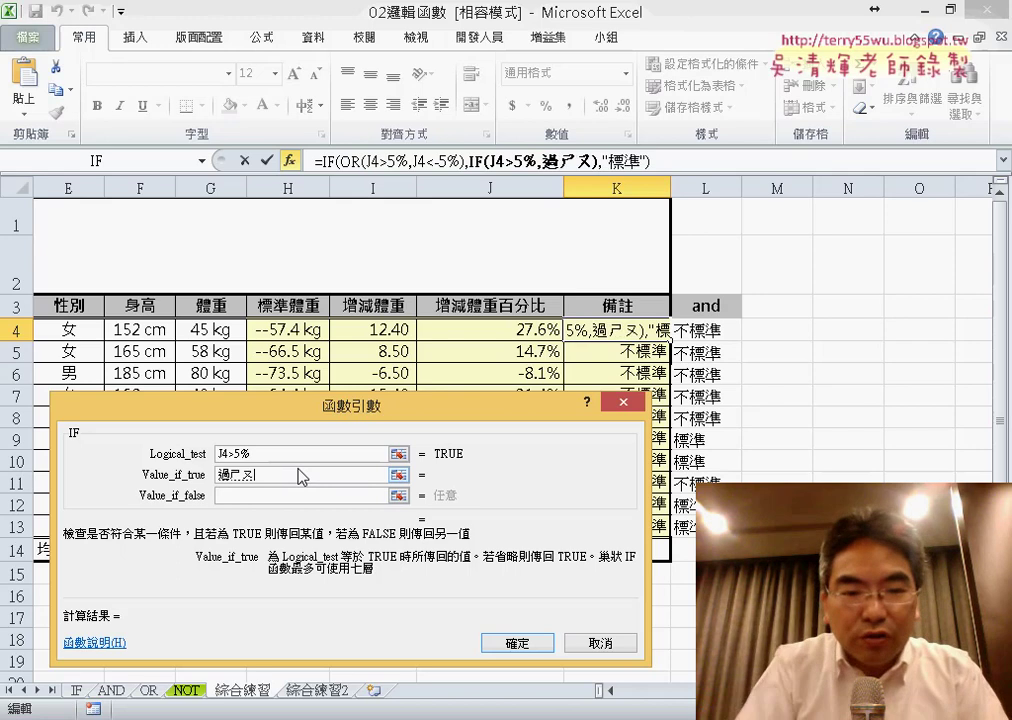
type("瘦")
key("Tab")
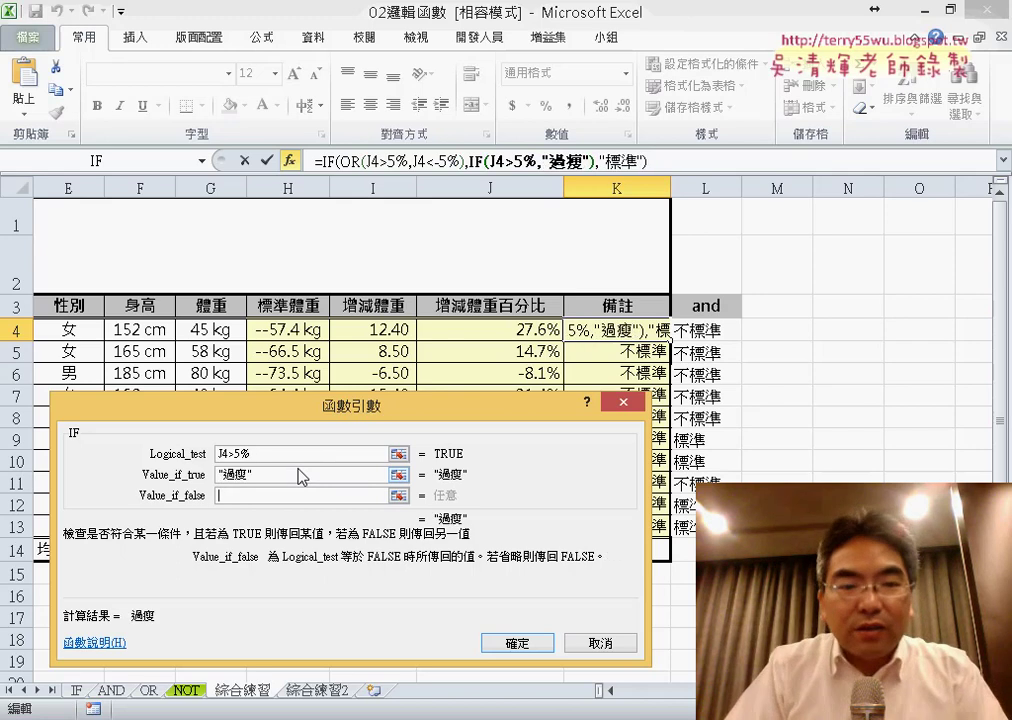
type("過")
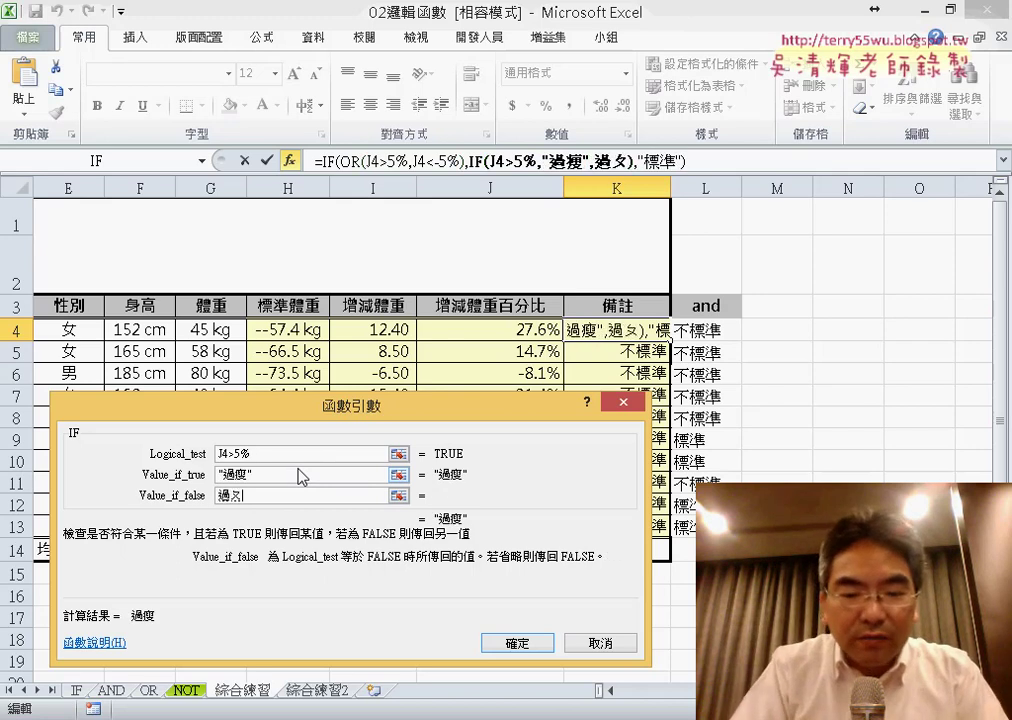
type("胖")
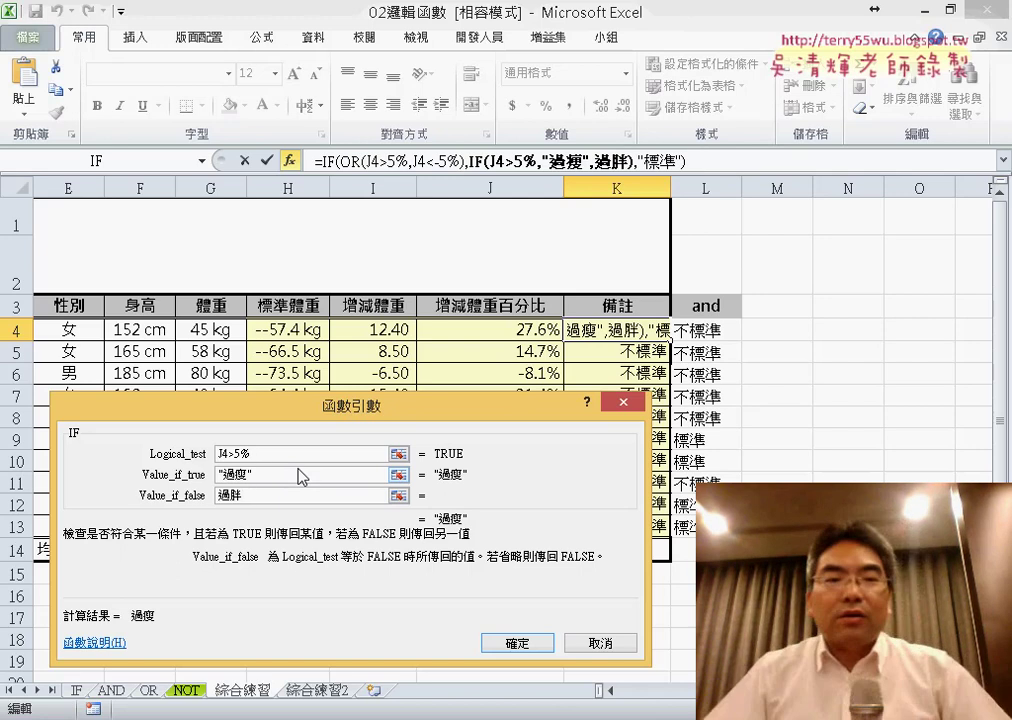
left_click(291, 476)
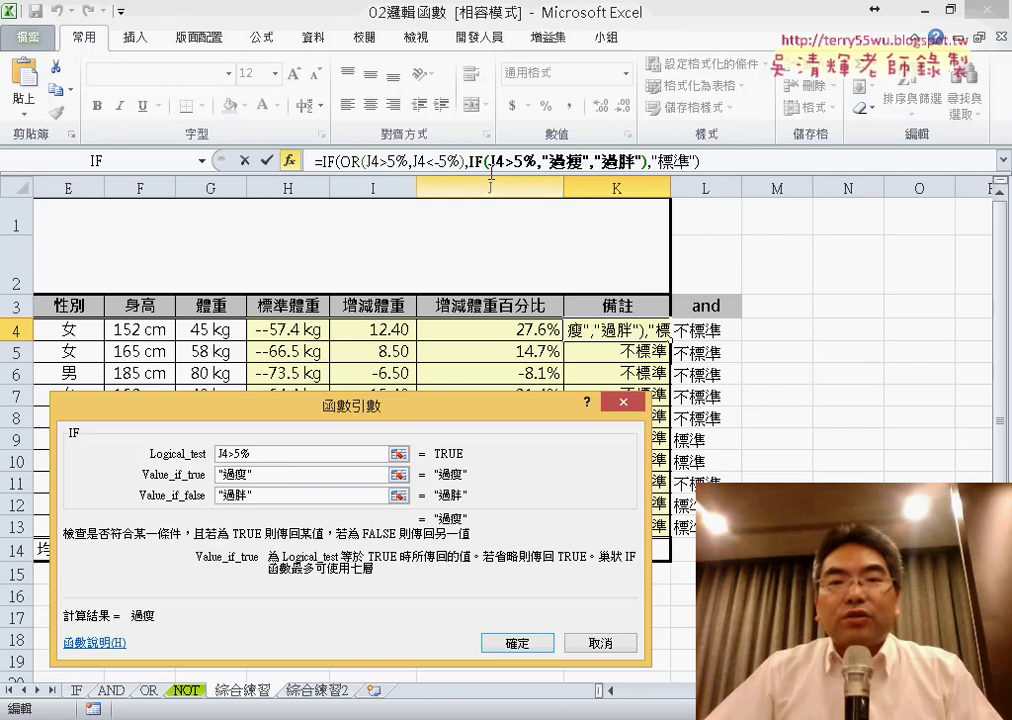
Annotate the inner IF in the formula bar with a circle and arrow, then clear them.
left_click(641, 165)
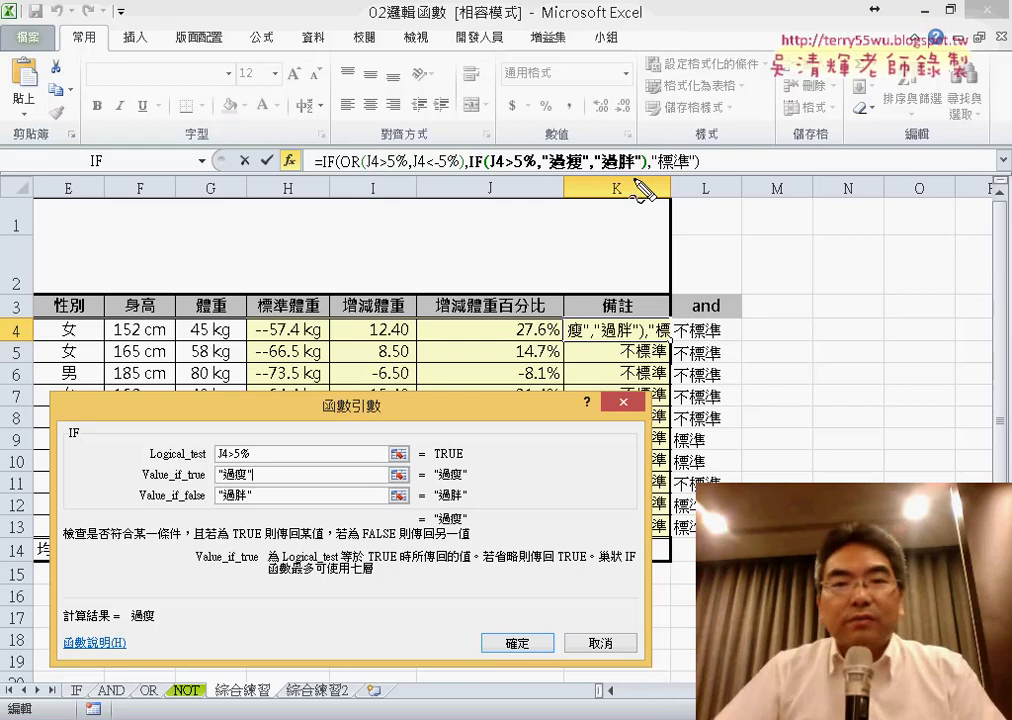
left_click_drag(470, 160, 658, 183)
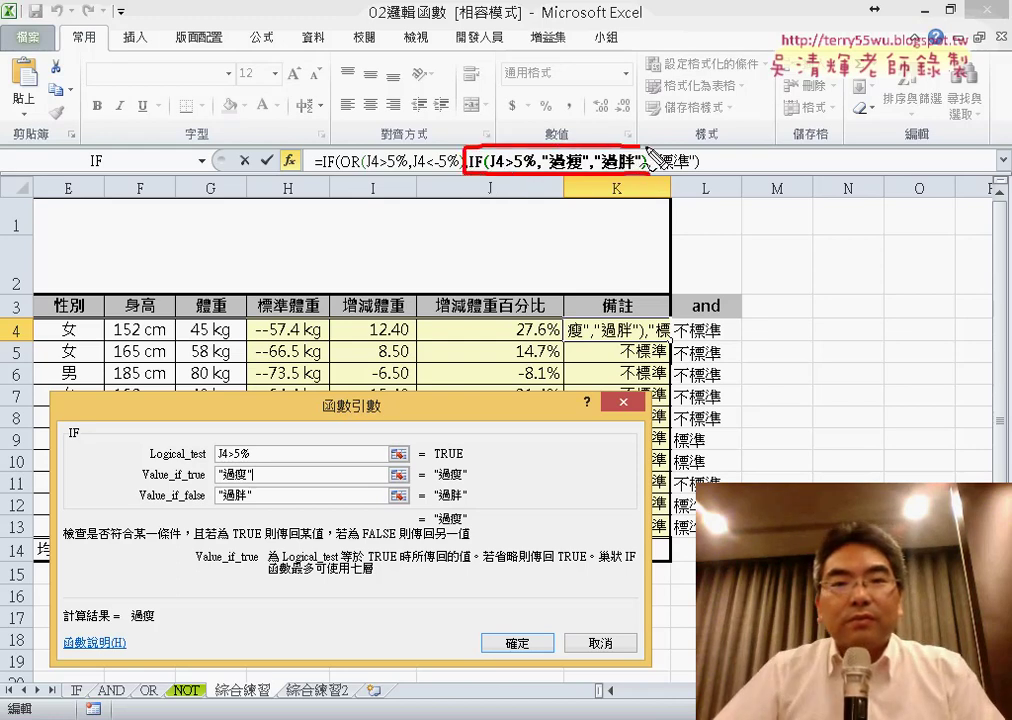
left_click_drag(677, 10, 577, 138)
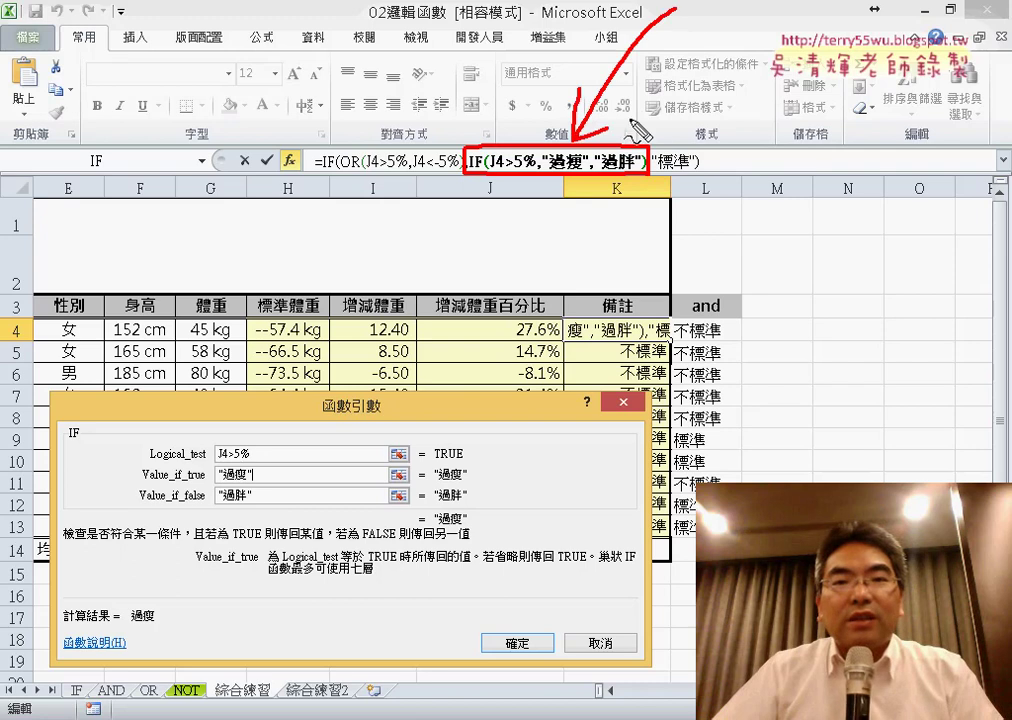
key("Escape")
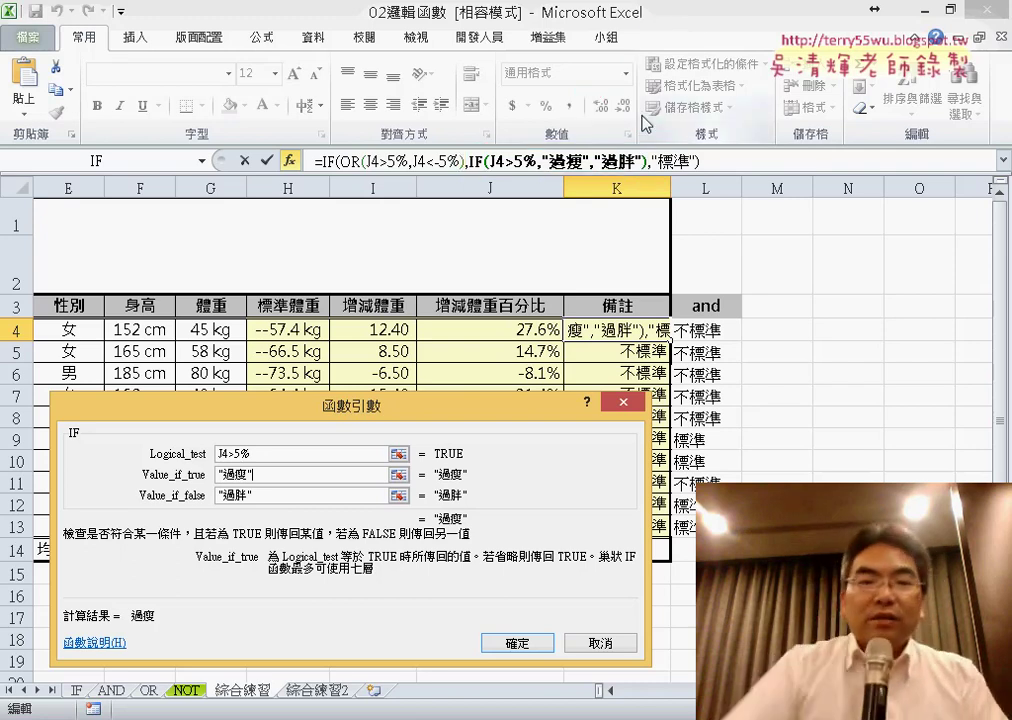
Confirm K4's nested IF, fill it to K13, and check rows 4–9 remarks against column J percentages.
left_click(517, 643)
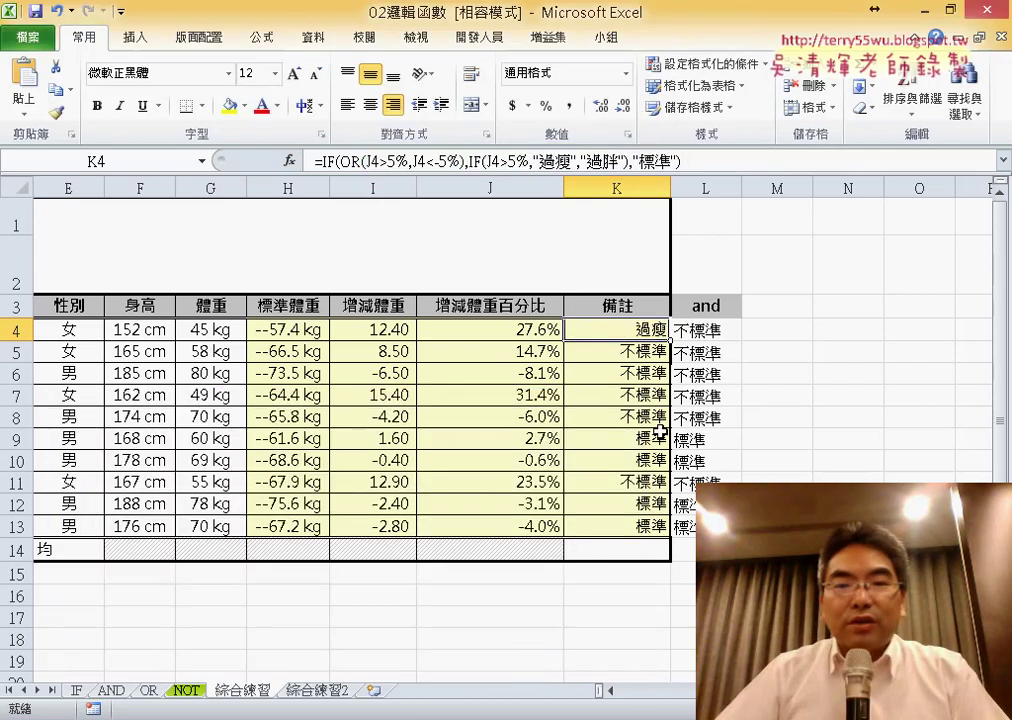
left_click_drag(671, 341, 659, 544)
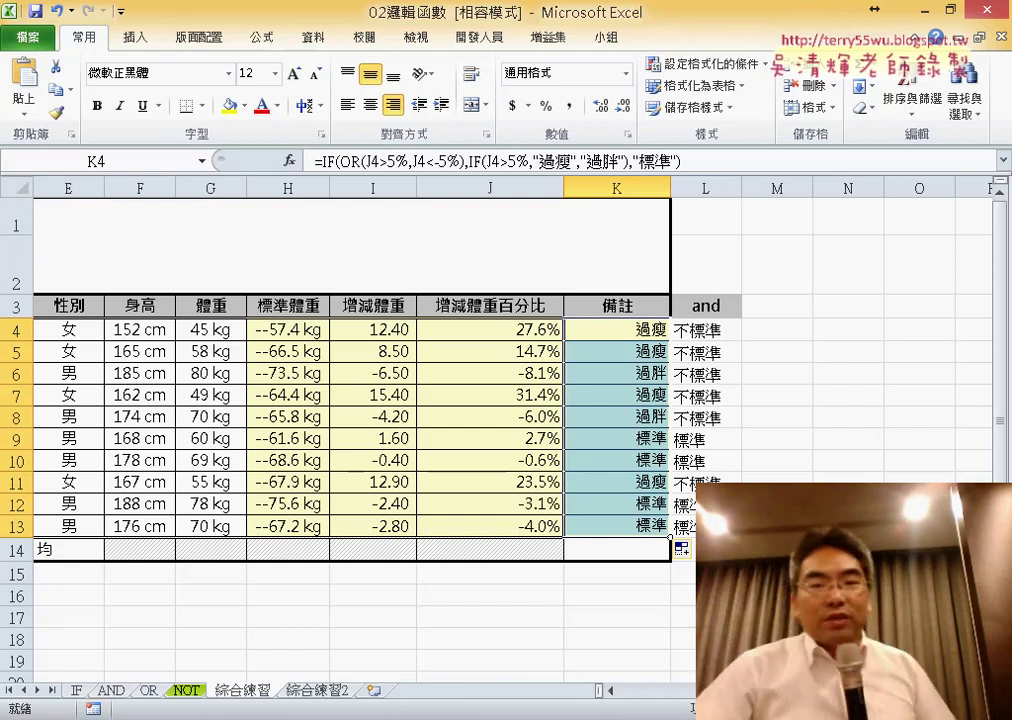
left_click_drag(647, 331, 648, 352)
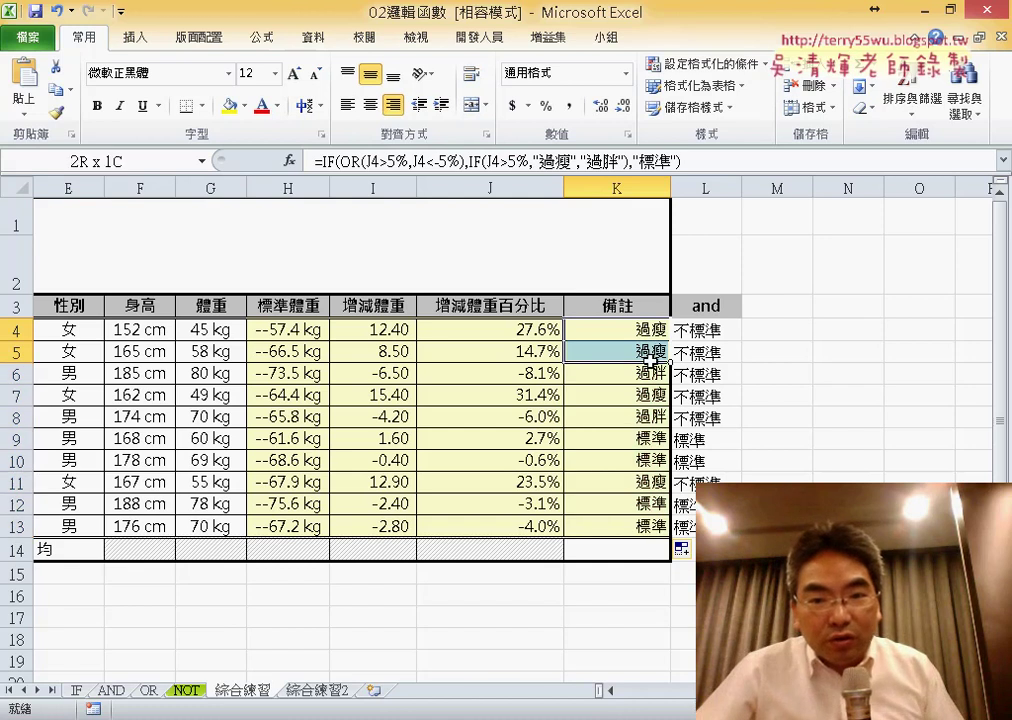
left_click(651, 375)
left_click_drag(662, 395, 517, 396)
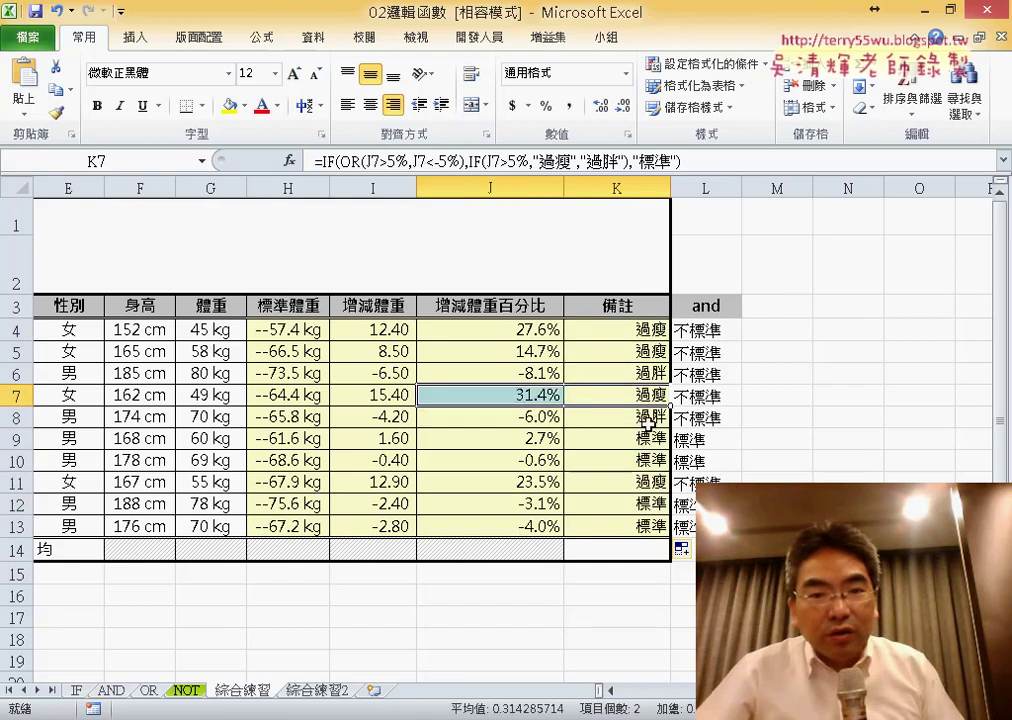
left_click_drag(648, 424, 526, 419)
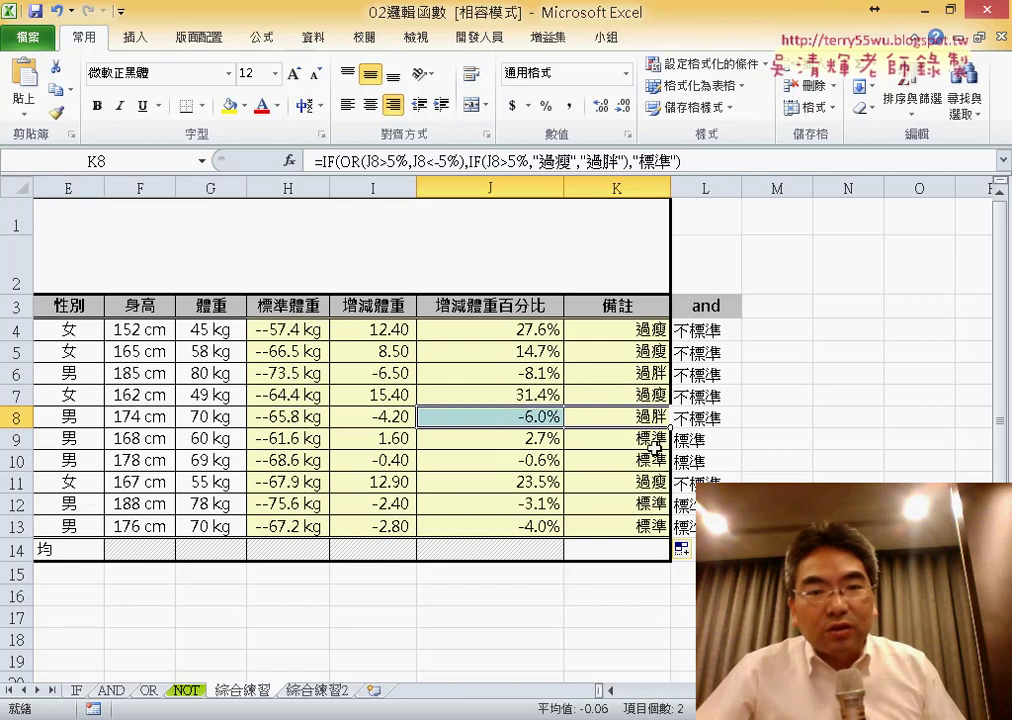
left_click_drag(657, 440, 565, 440)
left_click_drag(645, 330, 637, 520)
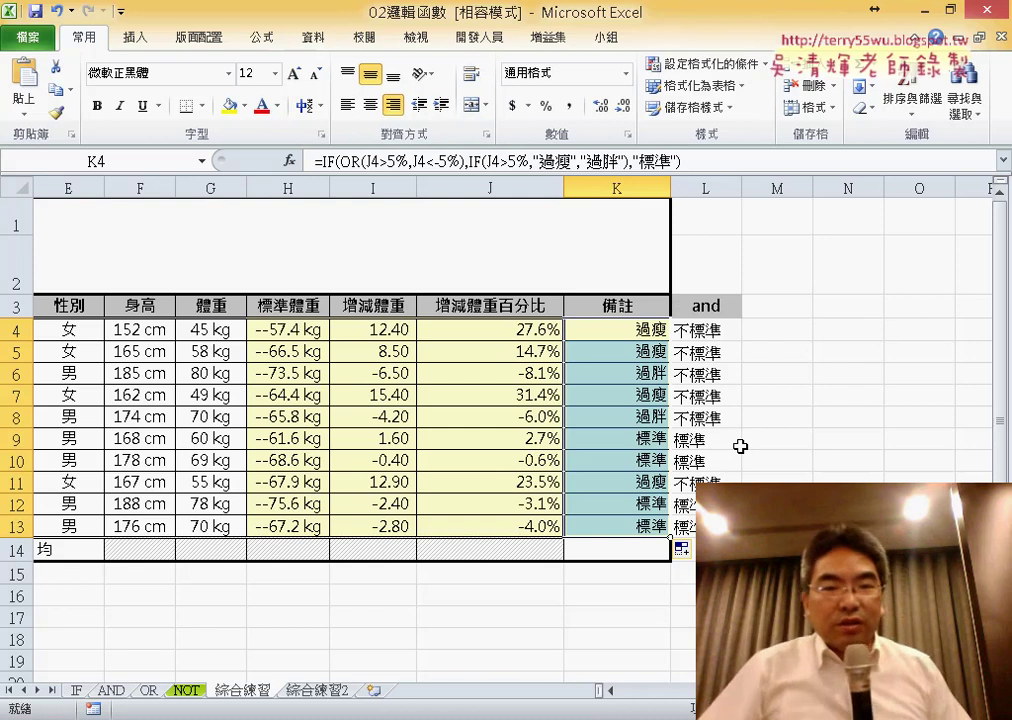
left_click(629, 332)
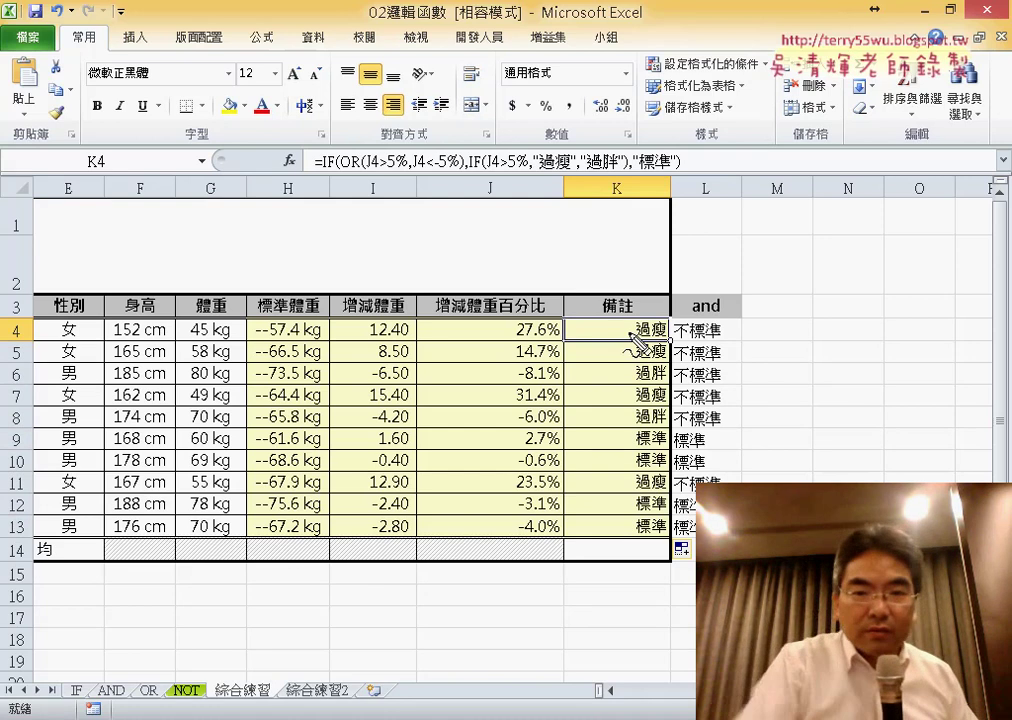
left_click_drag(293, 133, 293, 172)
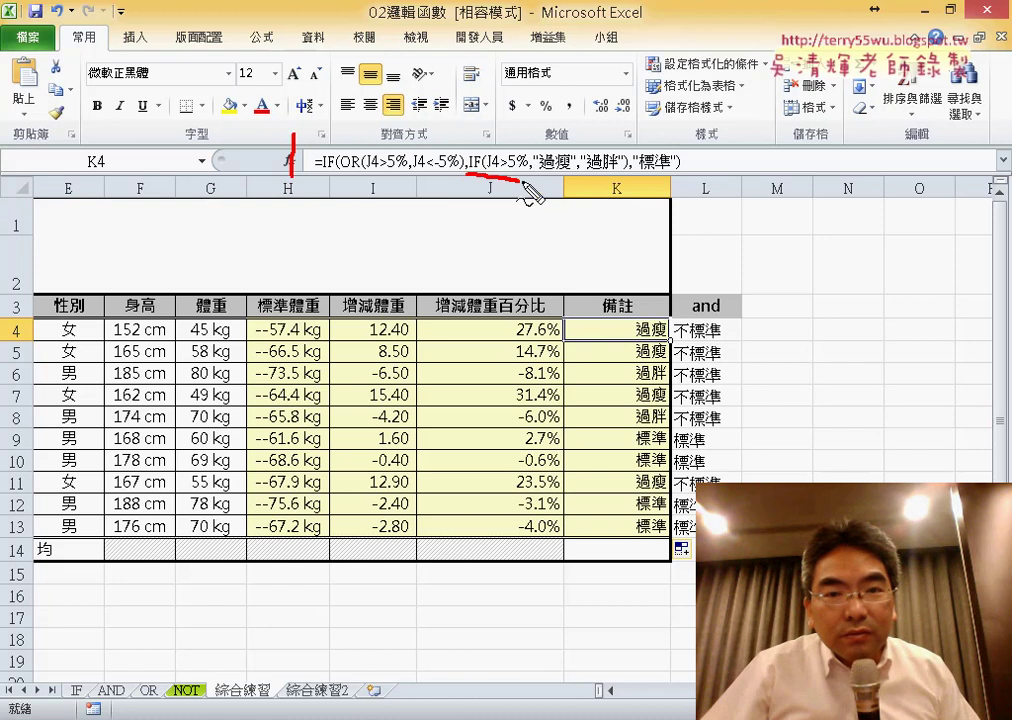
mouse_move(521, 184)
left_mouse_down()
mouse_move(627, 182)
mouse_move(482, 143)
left_mouse_up()
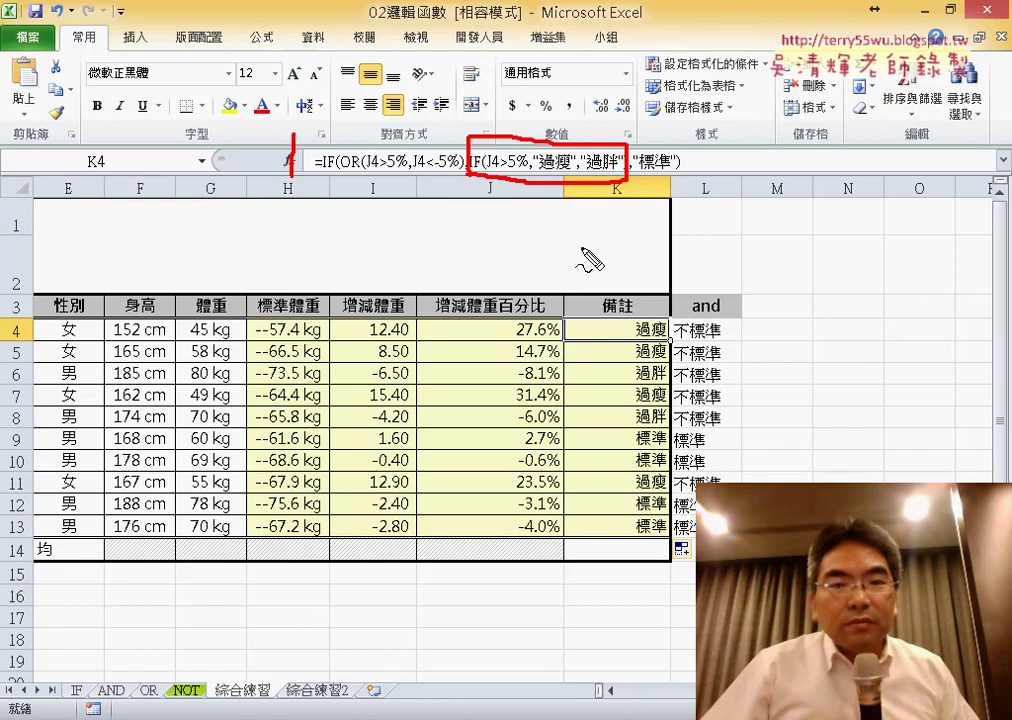
left_click_drag(645, 72, 568, 150)
left_click_drag(565, 105, 632, 133)
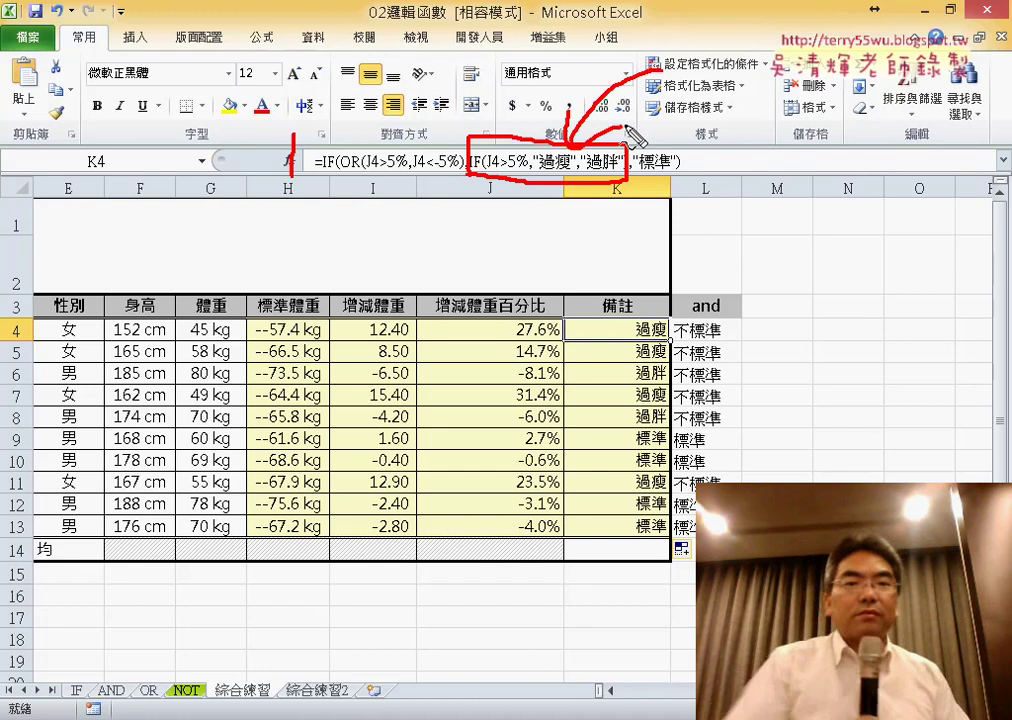